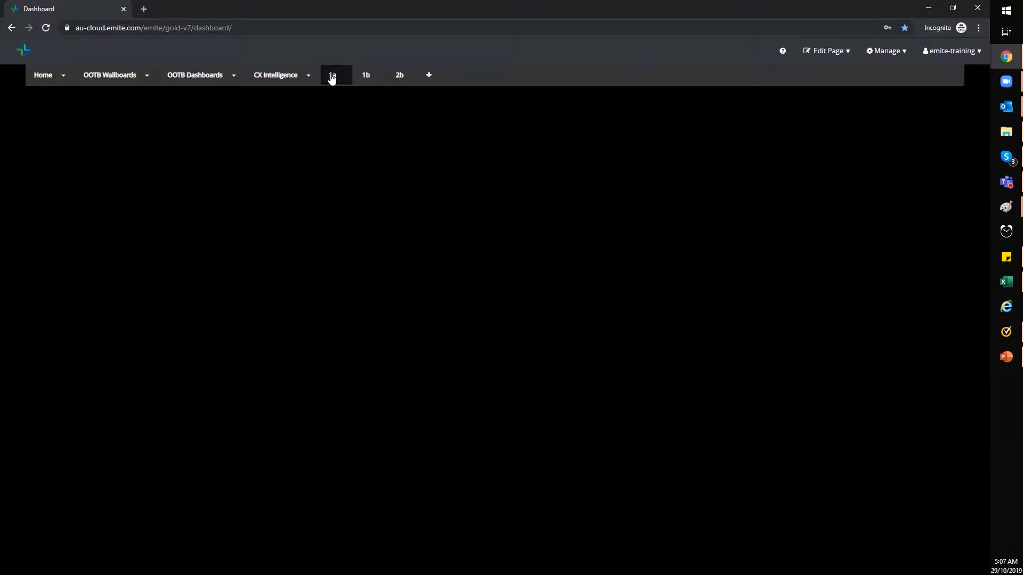
- Add one datablock to the page and choose Cube Report as its type
click(833, 58)
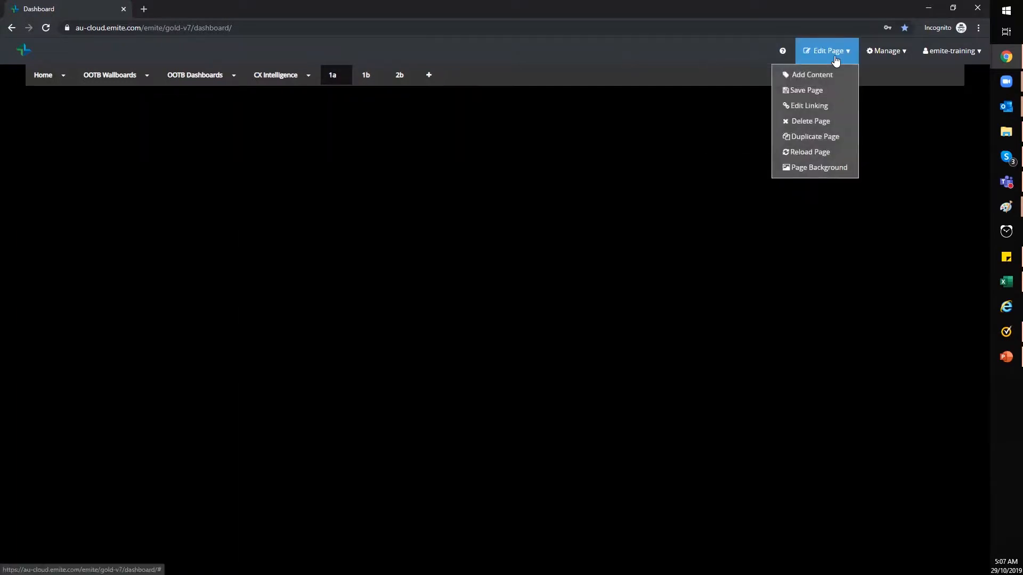
click(814, 77)
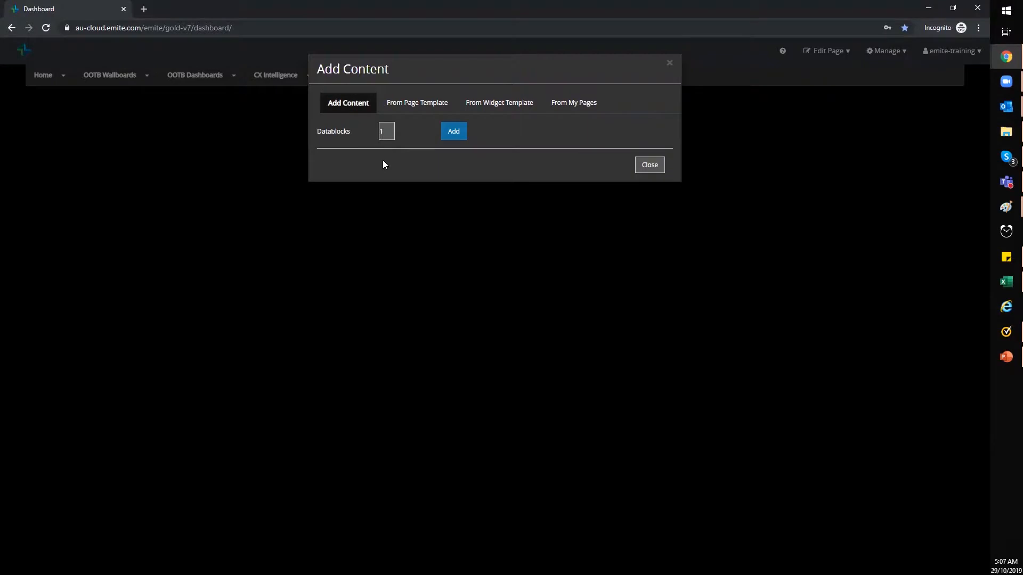
click(450, 134)
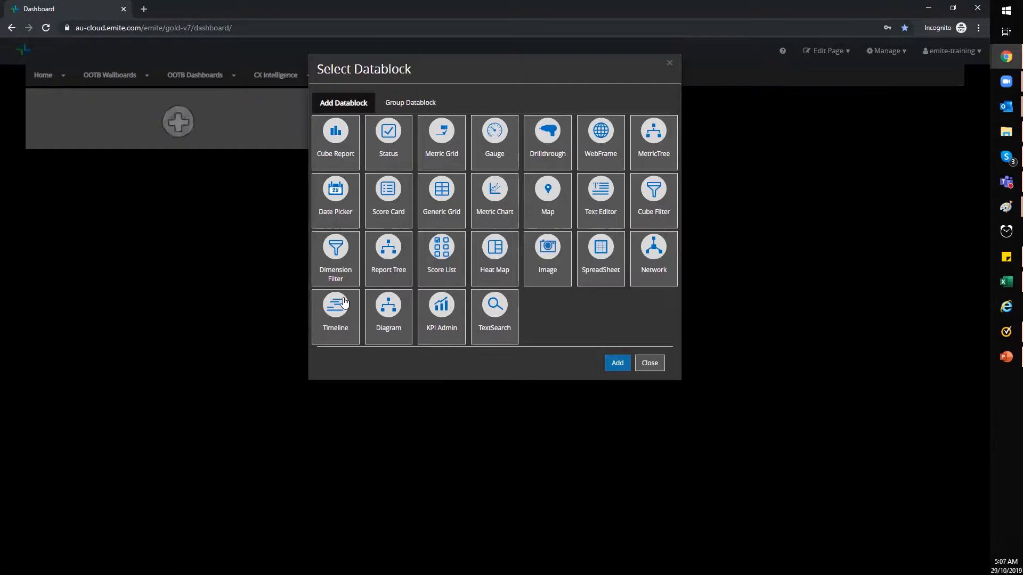
click(348, 147)
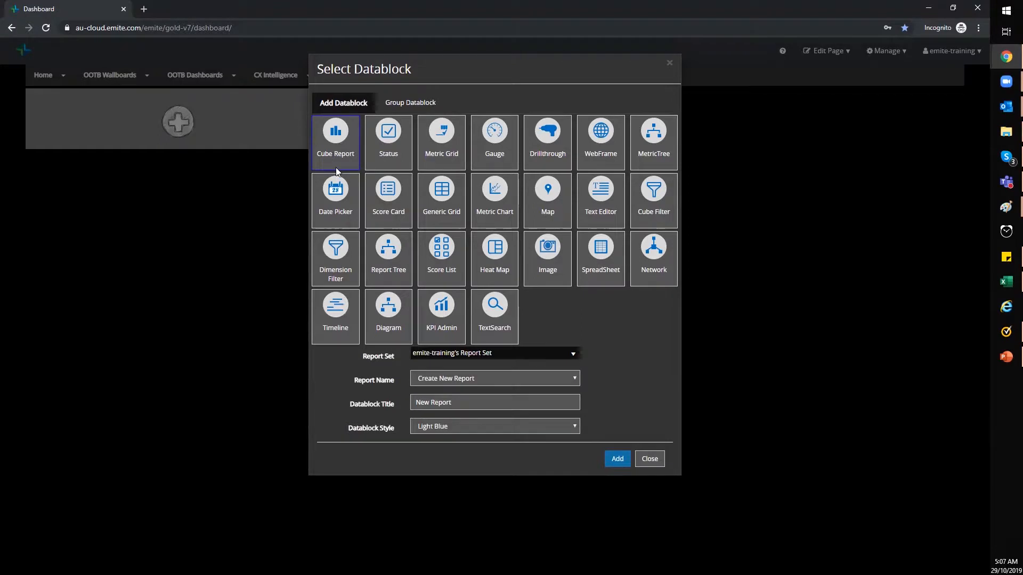
click(573, 358)
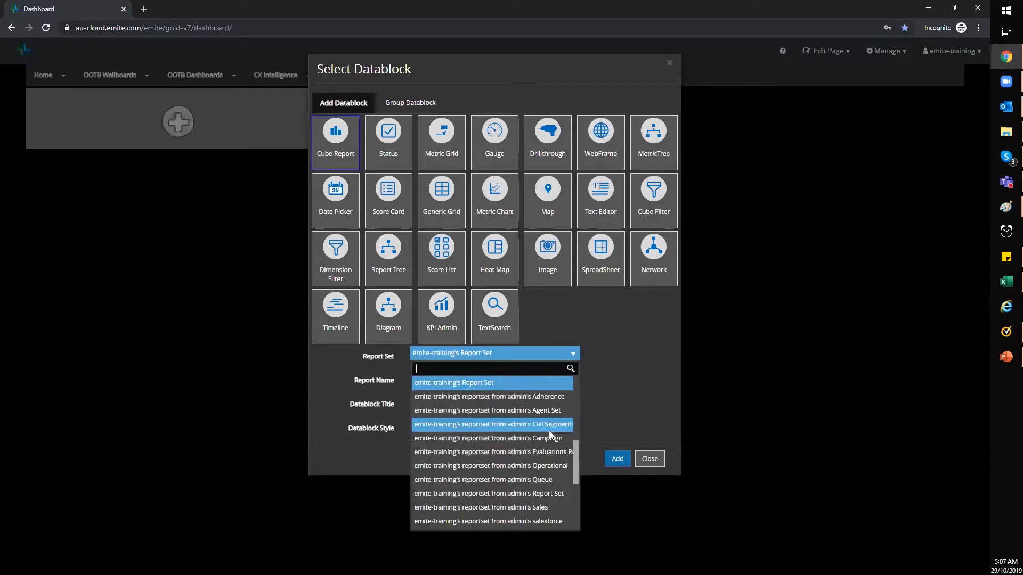
right_click(560, 514)
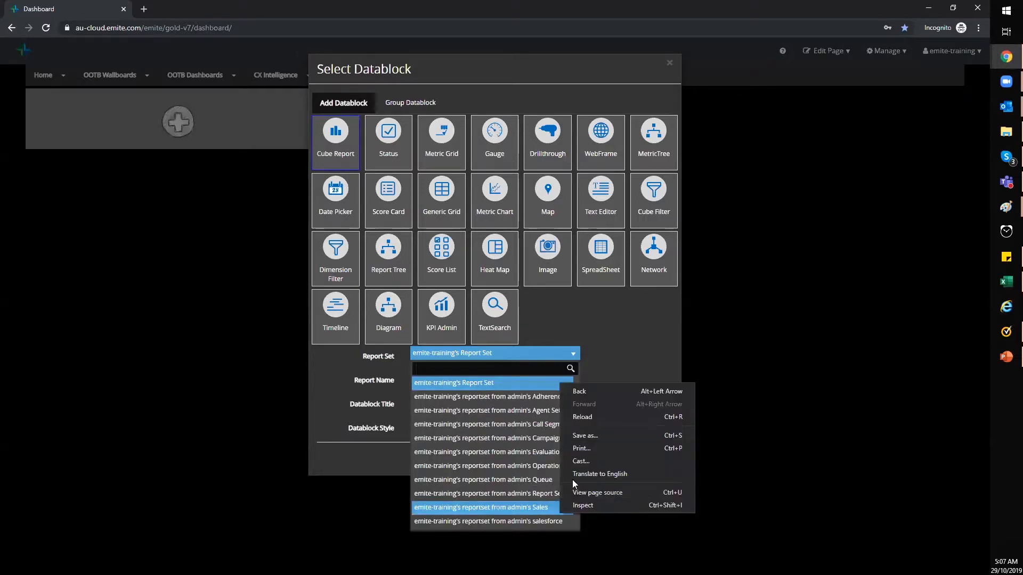
click(568, 357)
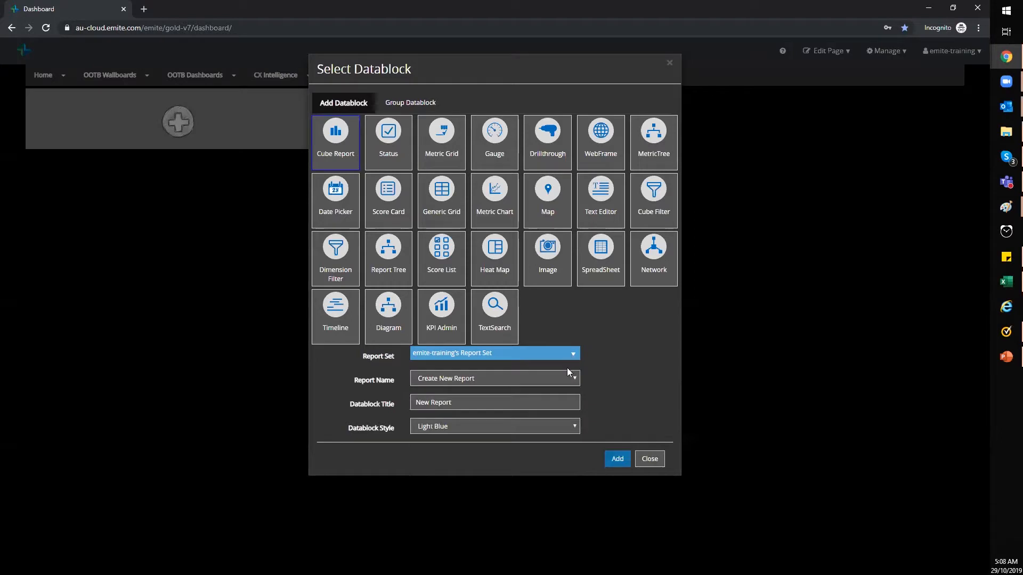
- Choose RDJ Training as the report set for the cube report
click(568, 355)
drag(574, 468, 566, 523)
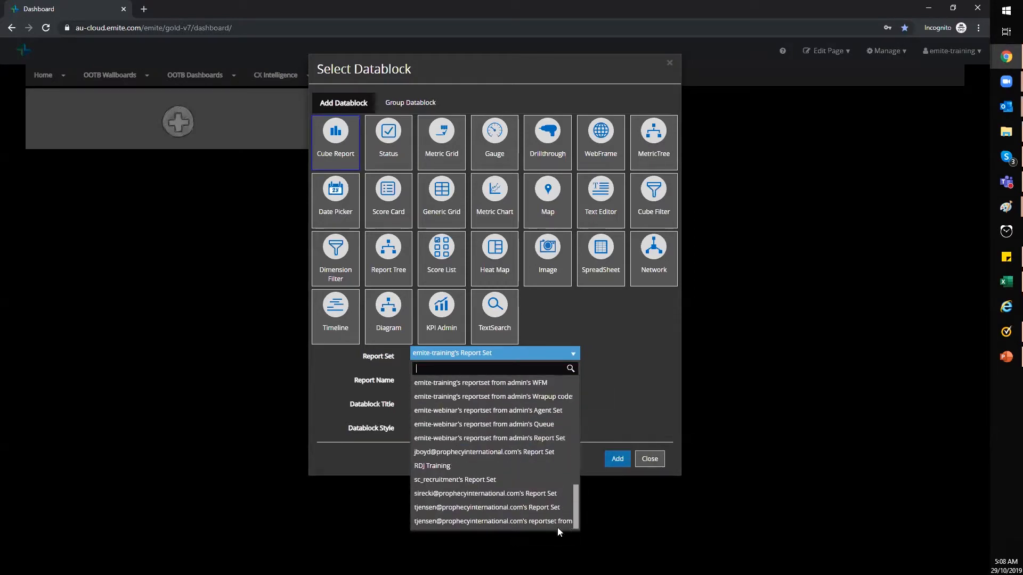
right_click(565, 523)
click(432, 465)
click(431, 465)
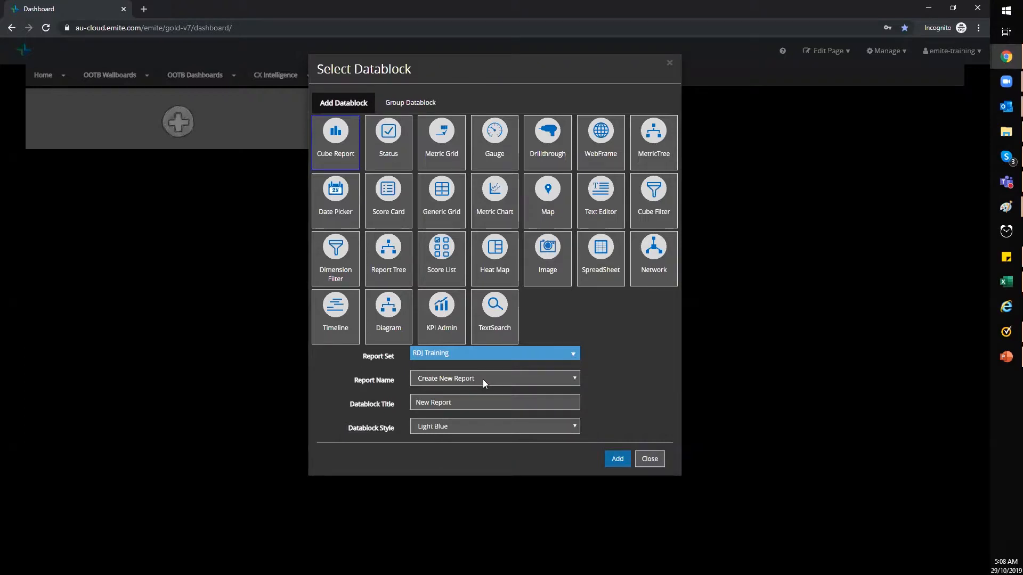
- Add the datablock with Create New Report, the title New Report and the Light Blue style, and maximize it on the page
click(462, 378)
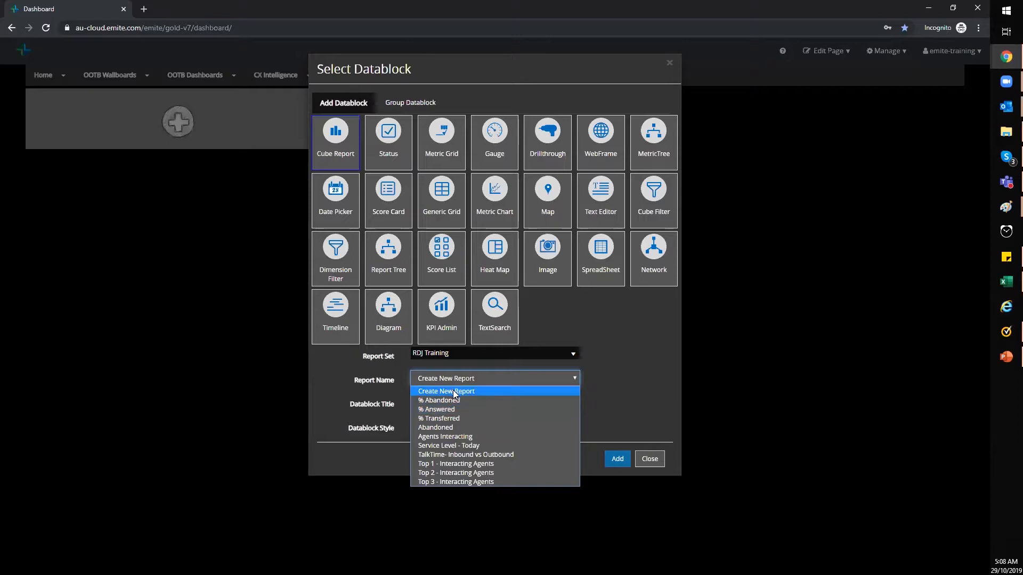
click(452, 392)
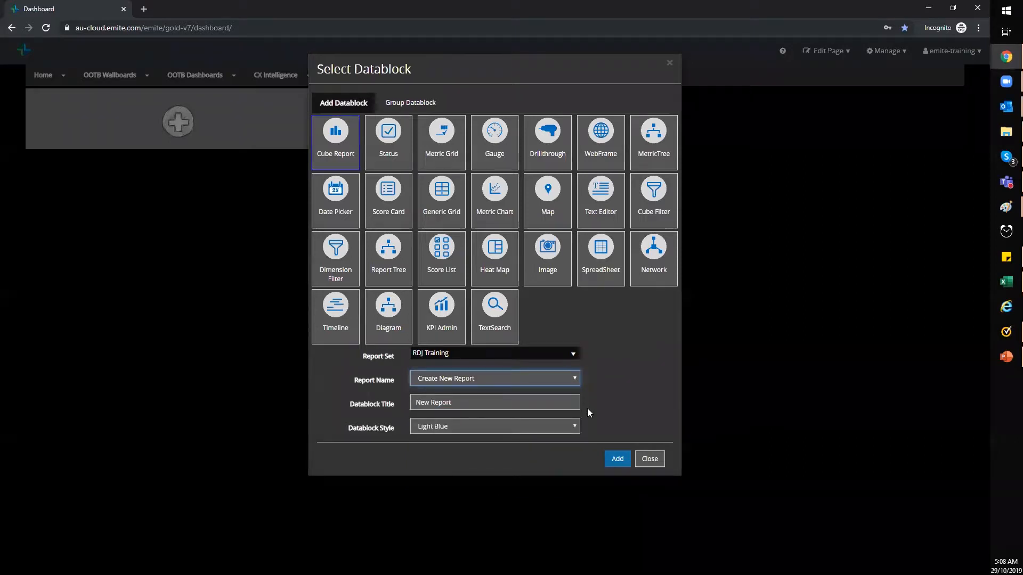
drag(454, 403, 391, 395)
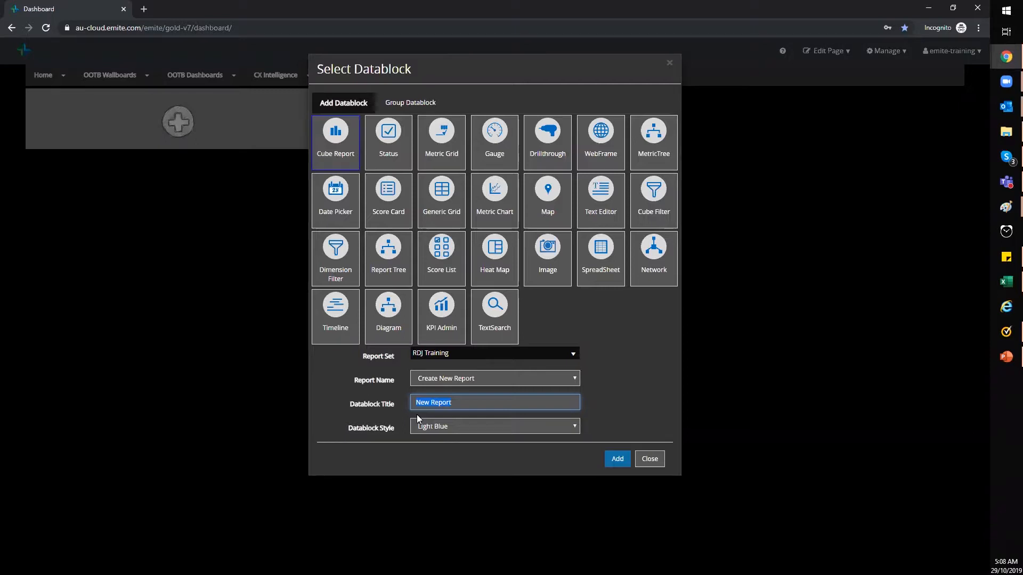
click(463, 426)
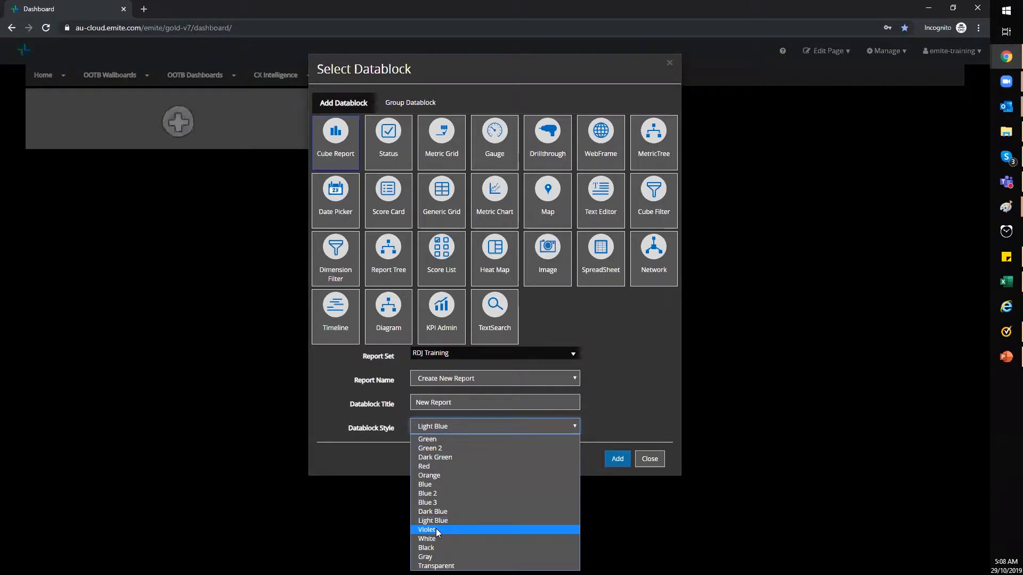
click(618, 383)
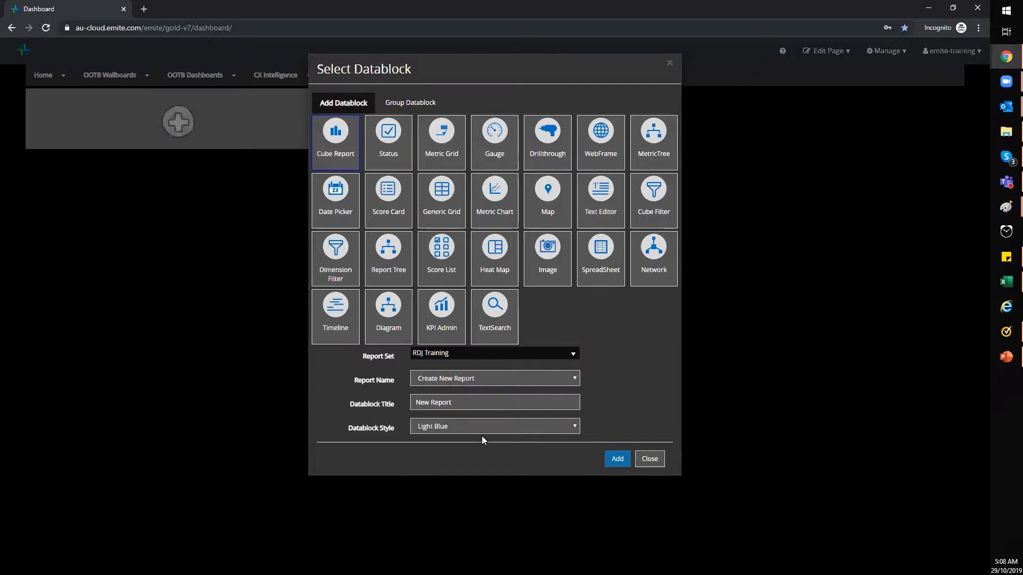
click(616, 459)
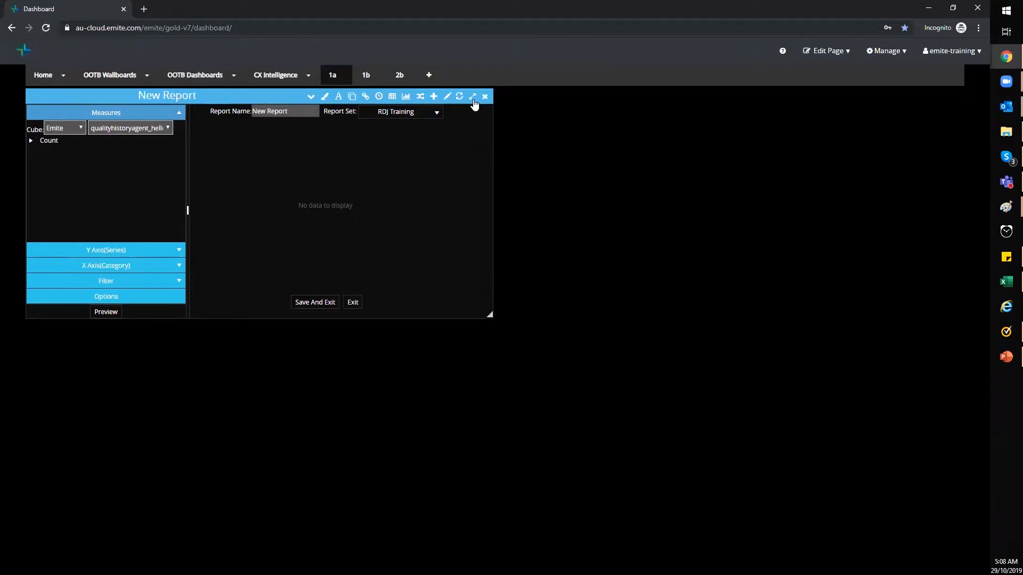
click(473, 97)
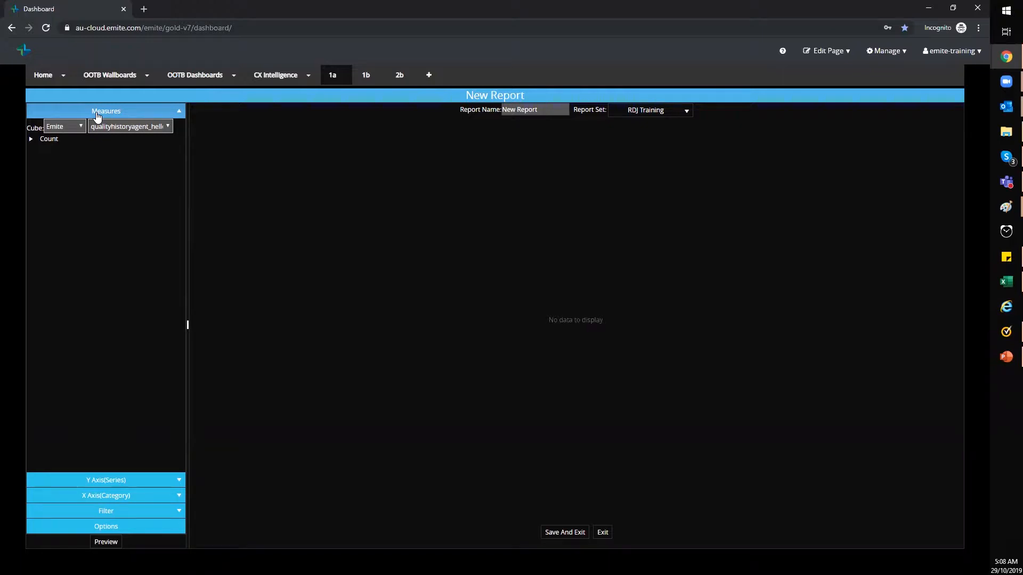
click(131, 129)
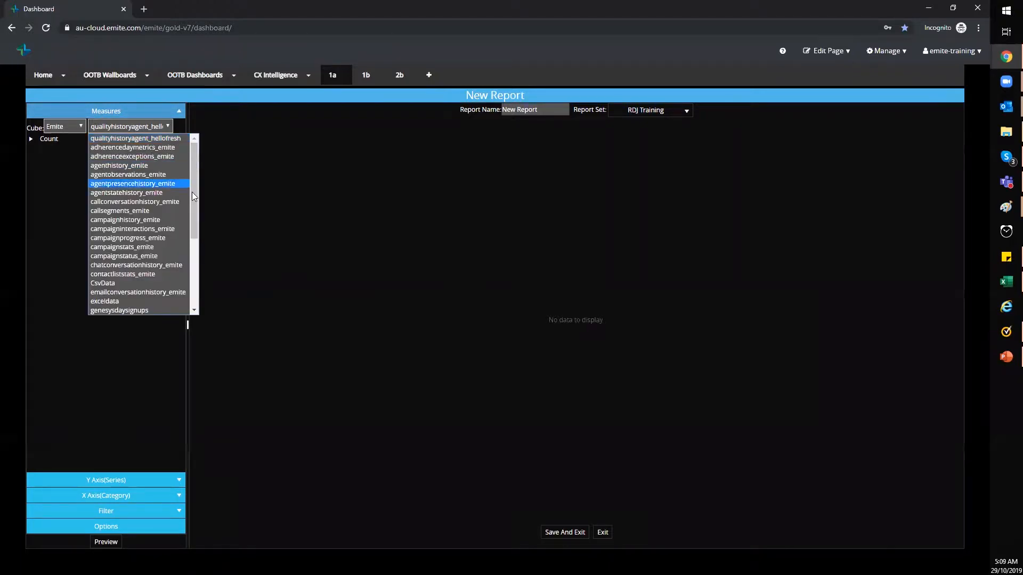
drag(195, 191, 184, 268)
click(183, 270)
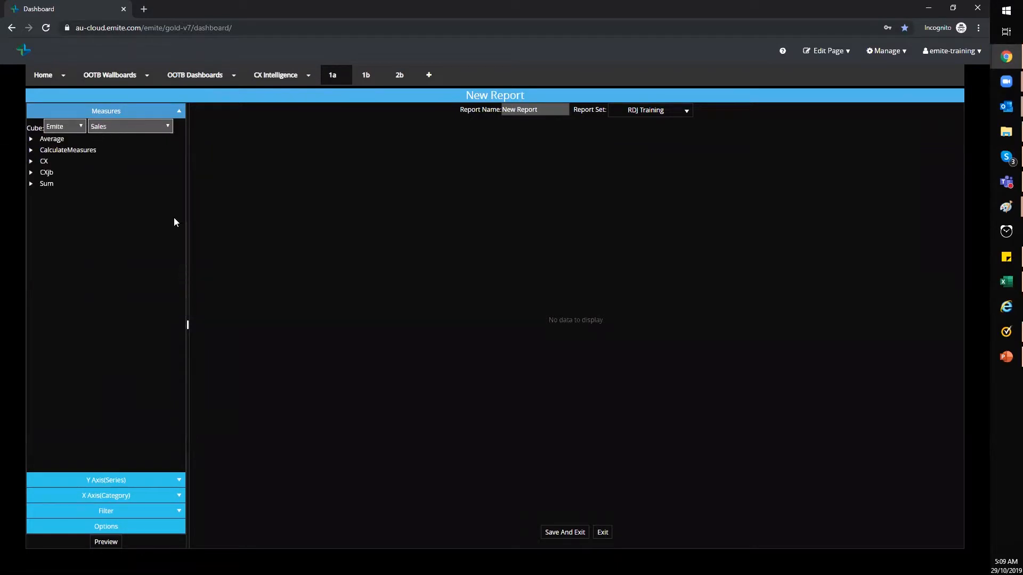
- Set the report's cube to queuehistory_emite
click(166, 129)
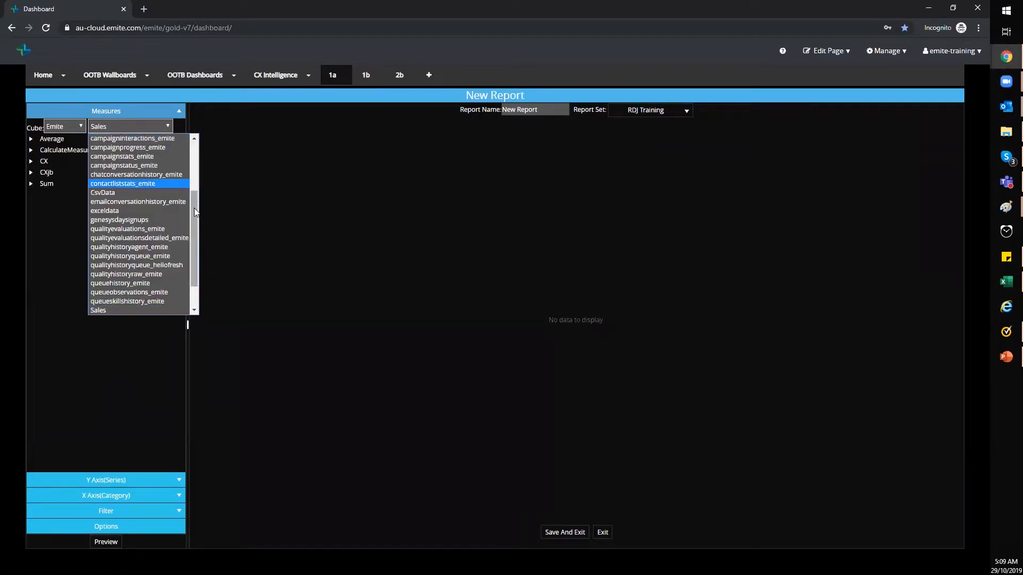
drag(194, 207, 188, 243)
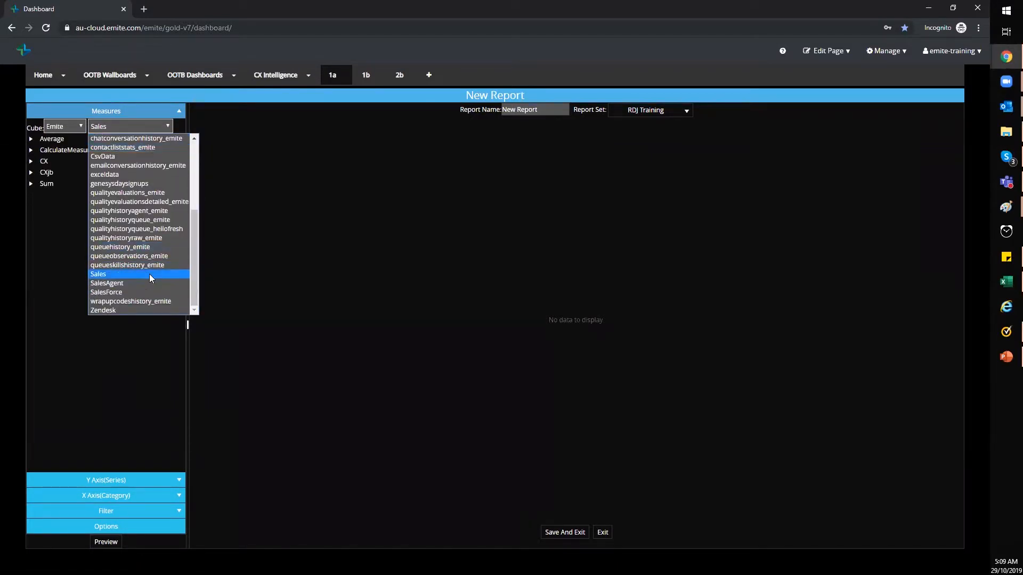
click(128, 246)
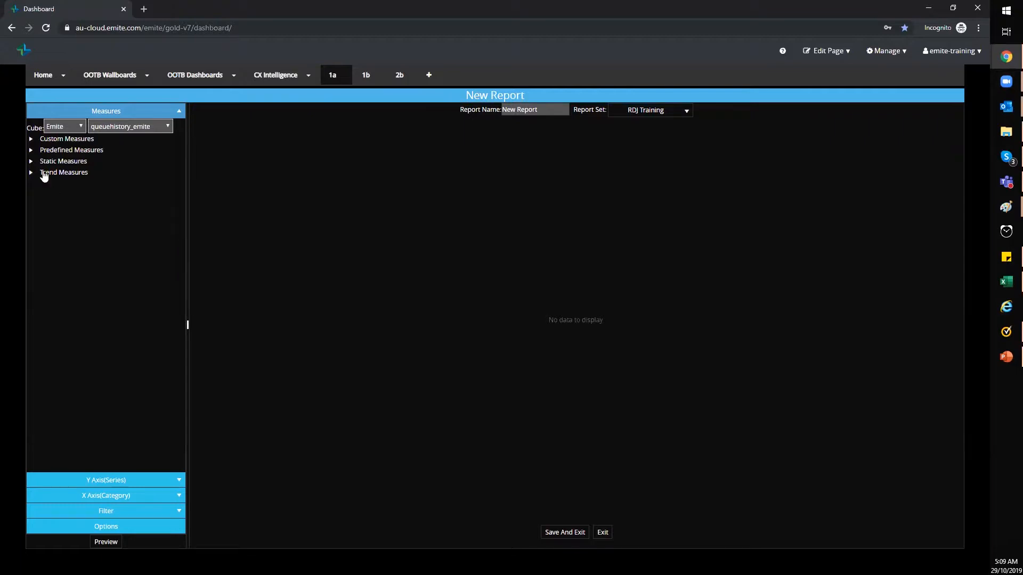
- Select the Grade of Service custom measure and preview the report chart
click(31, 139)
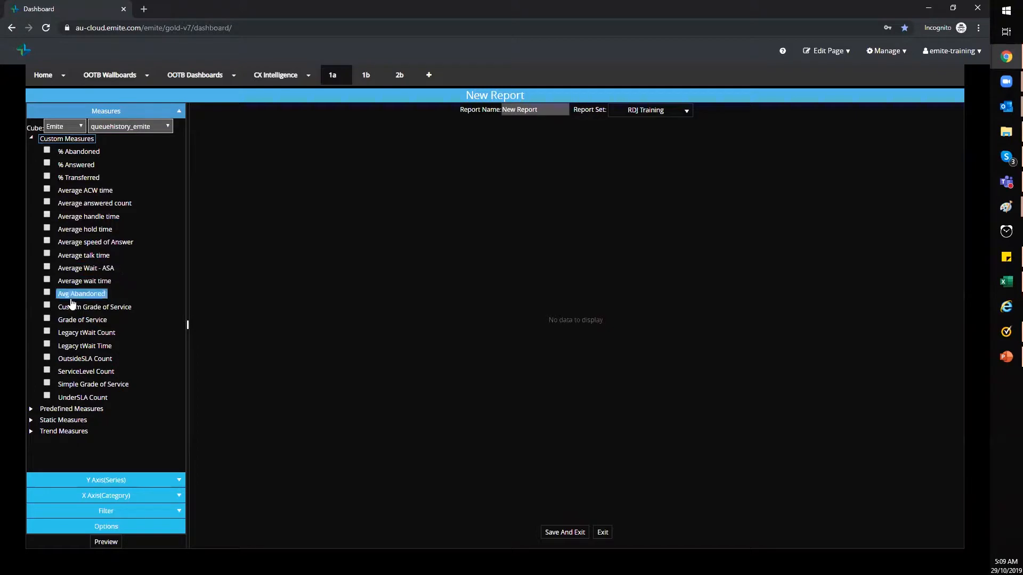
click(47, 320)
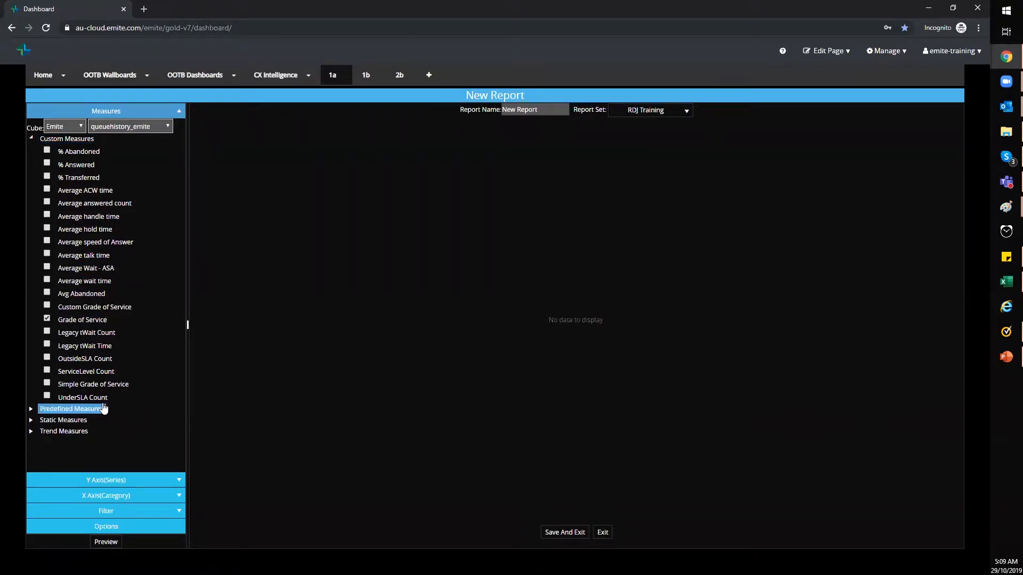
click(108, 543)
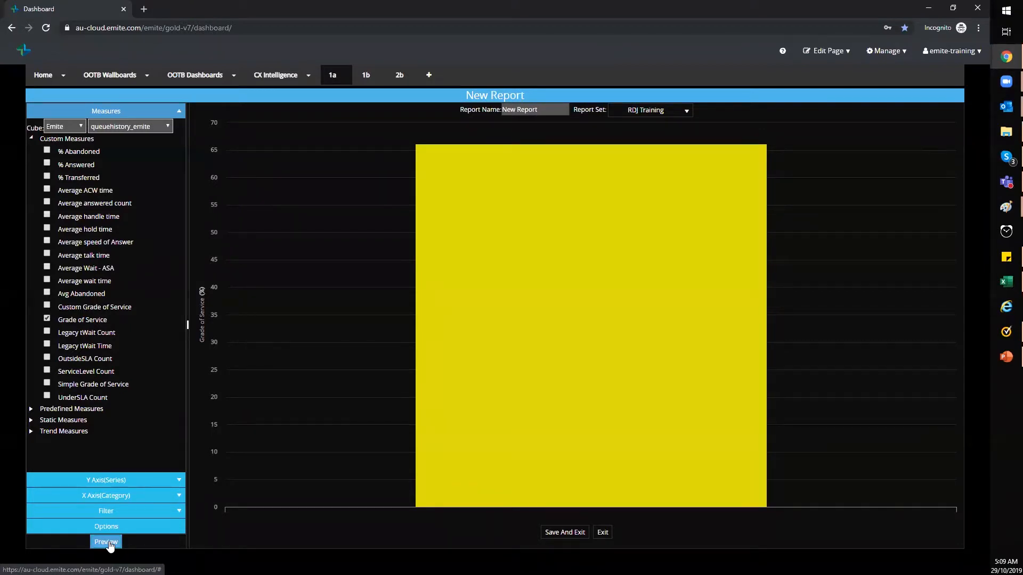
mouse_move(497, 507)
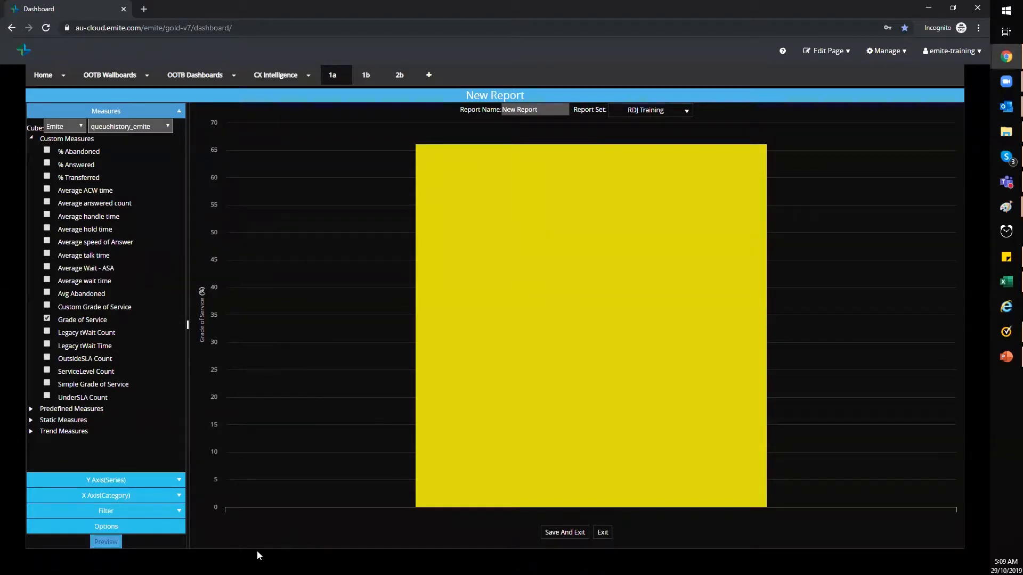
- Use QueueName as the X axis category and preview the report chart
click(112, 497)
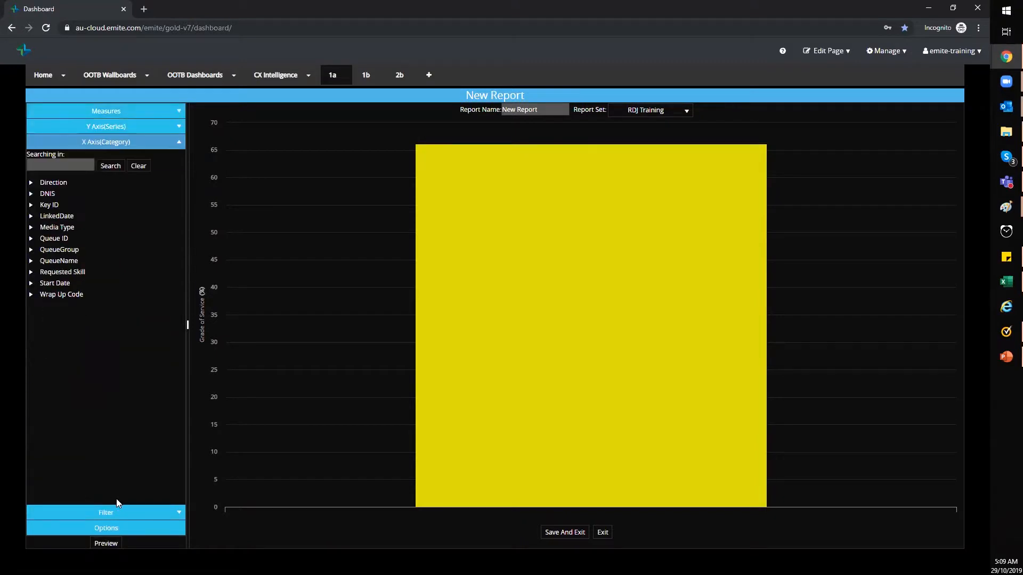
click(31, 261)
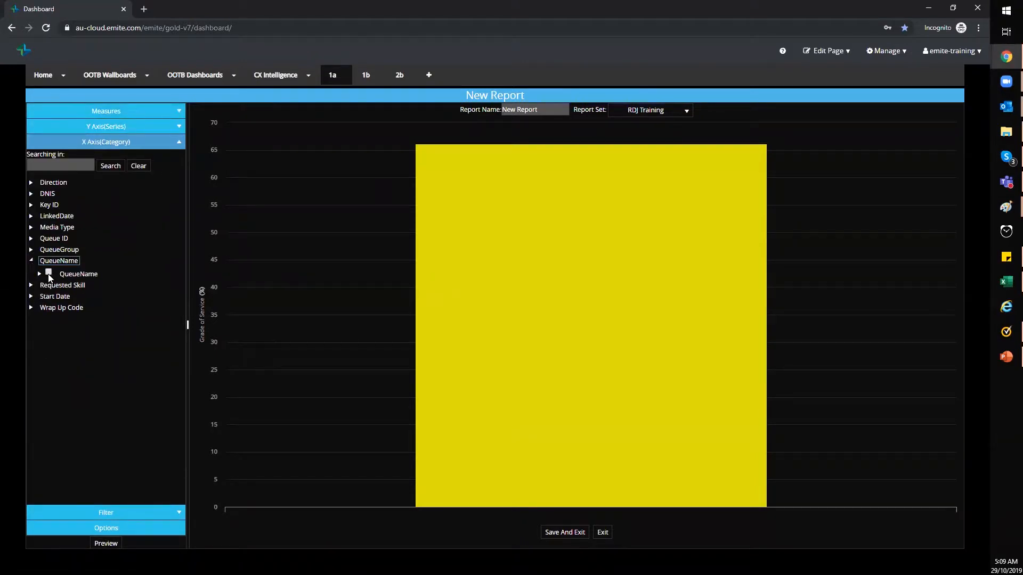
click(49, 273)
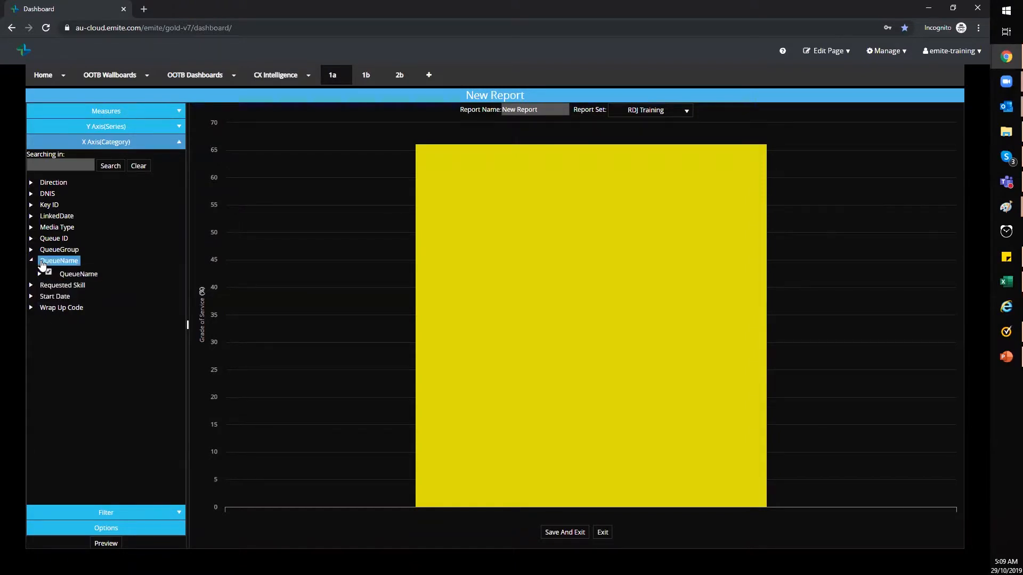
click(104, 544)
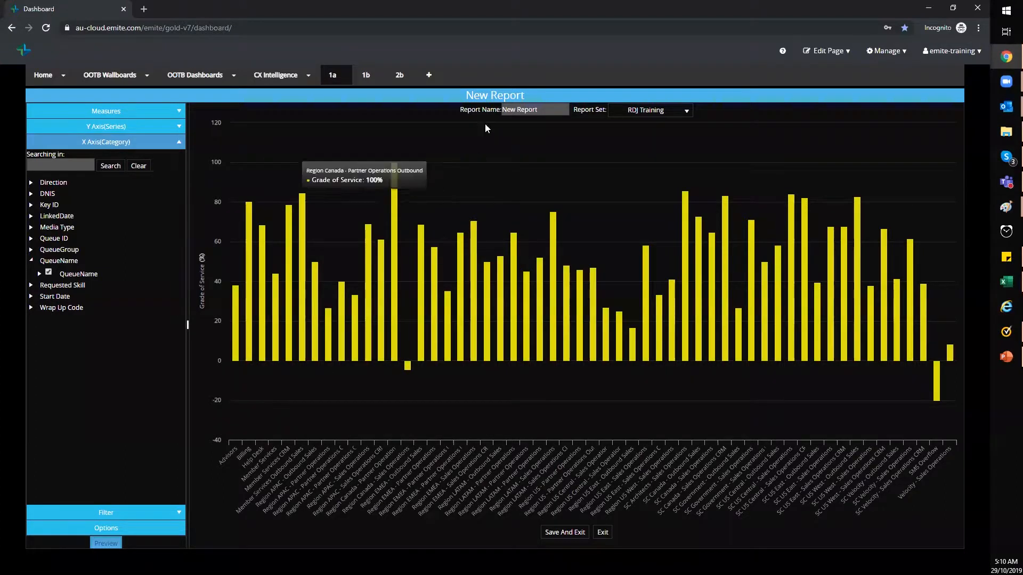
- Rename the report as Grade of Service, then save it and exit the report editor
drag(546, 109, 489, 117)
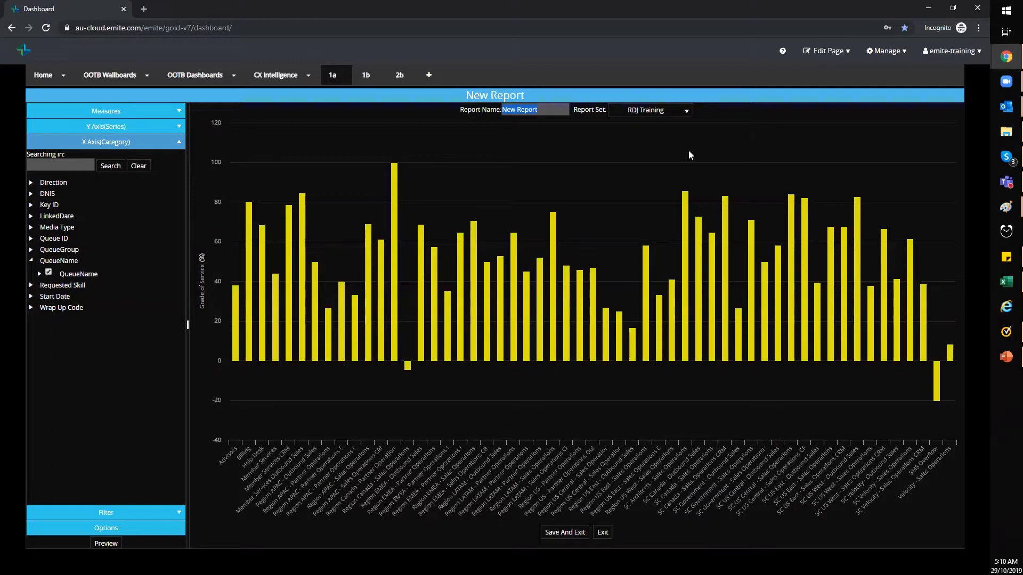
text(Grade of Service)
click(563, 535)
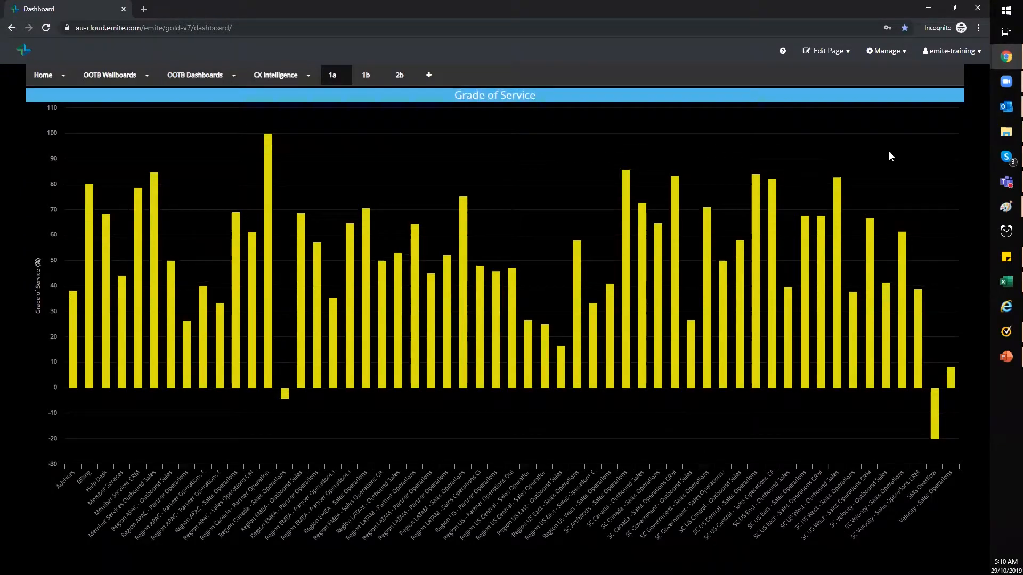
- Open the Grade of Service report for editing and examine the queues available under the QueueName filter
mouse_move(924, 100)
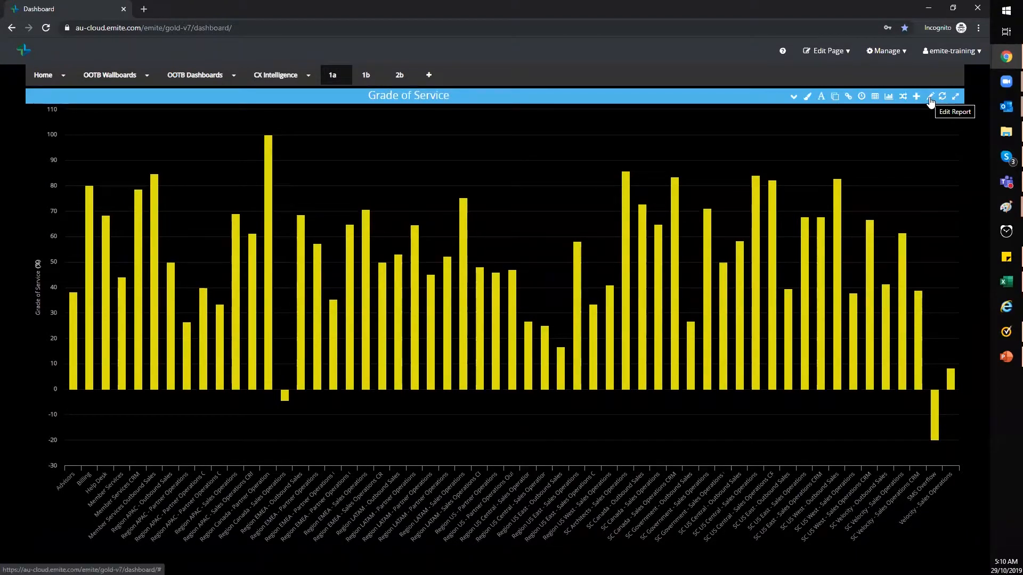
click(930, 98)
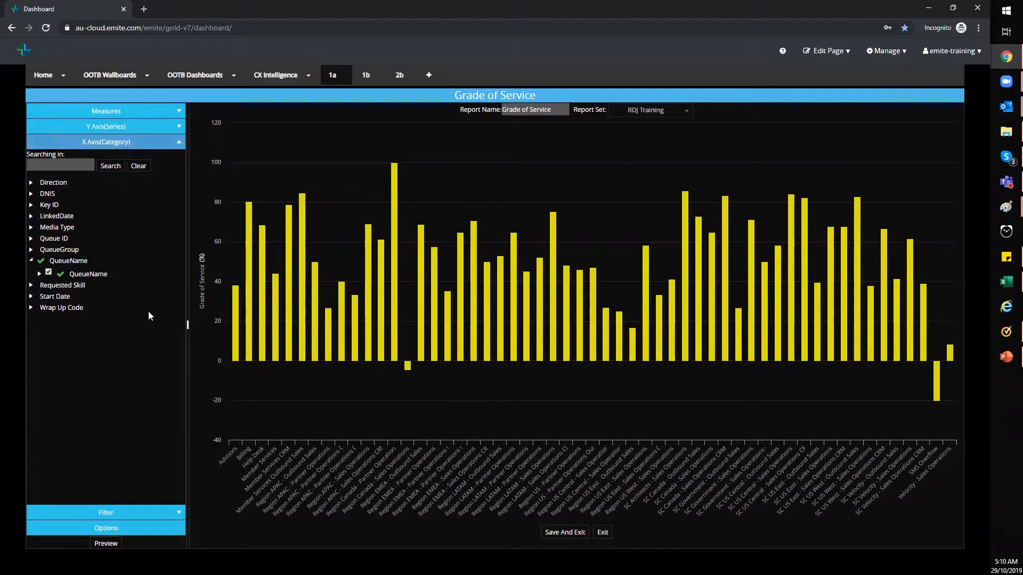
click(112, 513)
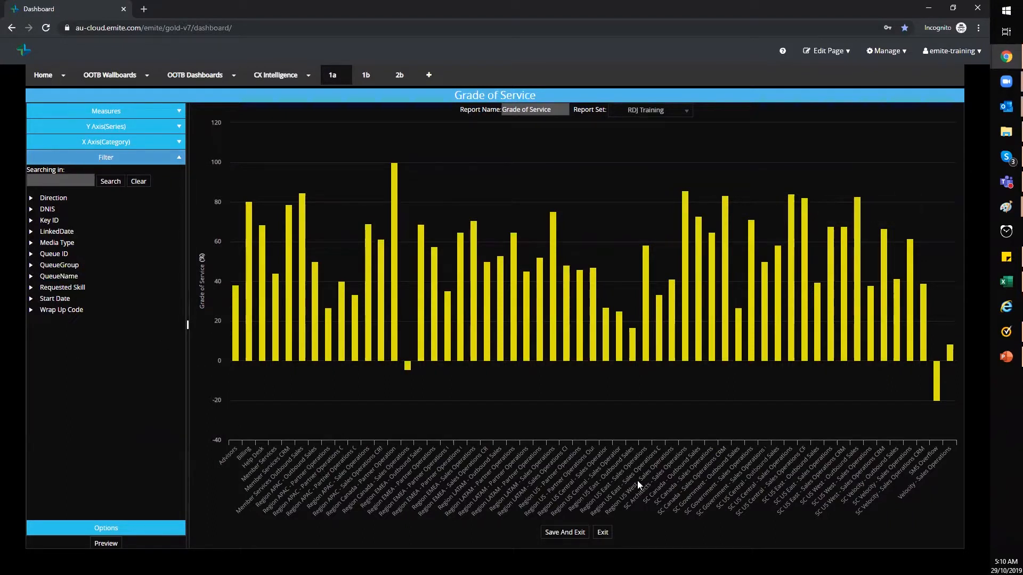
click(31, 277)
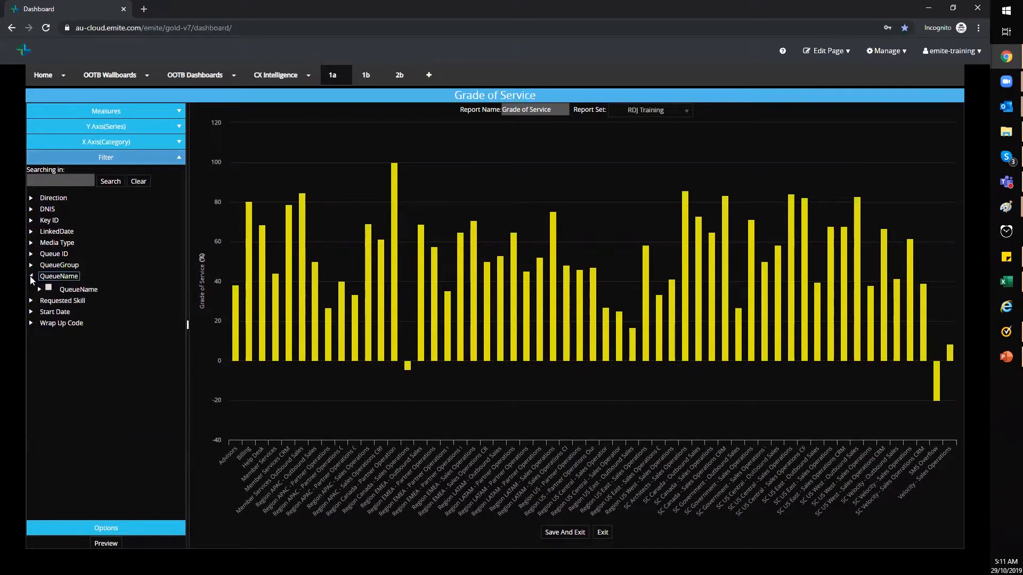
click(55, 292)
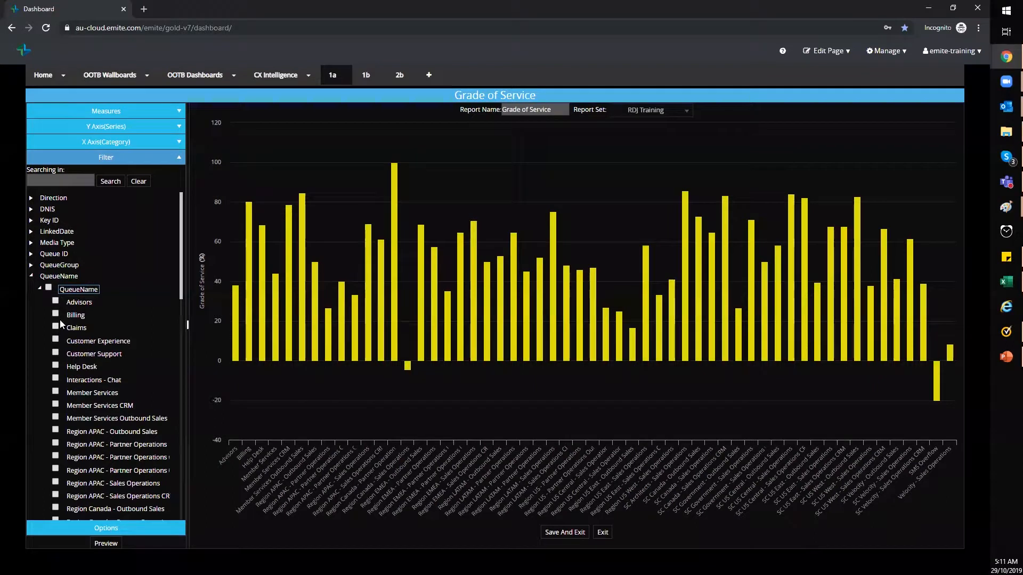
click(38, 288)
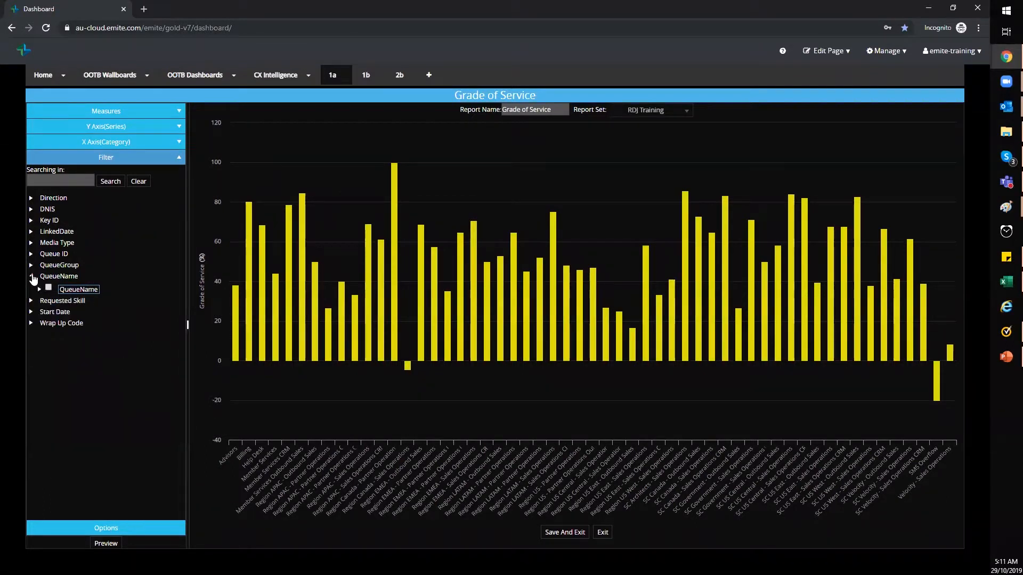
click(31, 277)
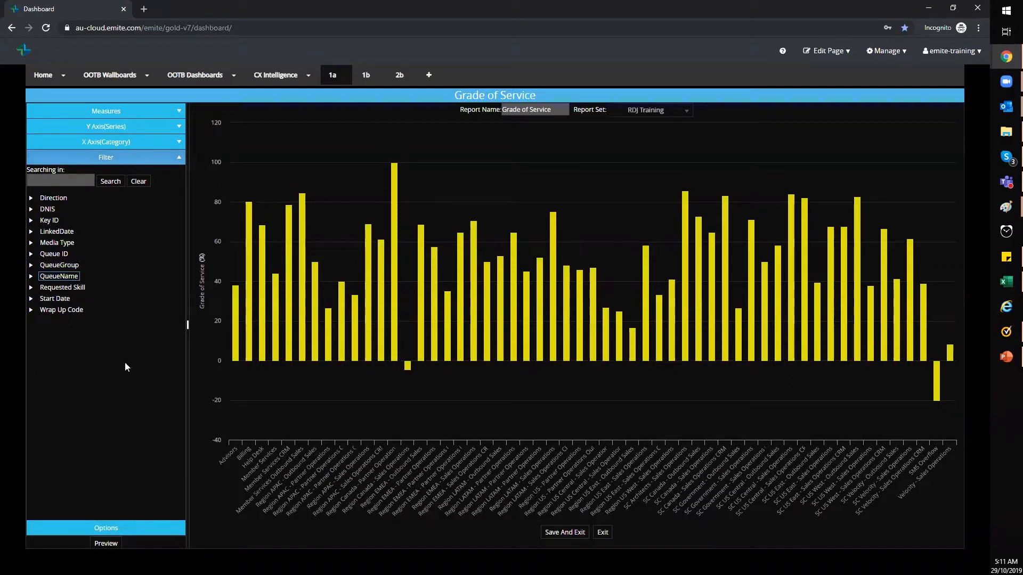
- Set the report to sort by the Grade of Service series with the Top sort option
click(133, 530)
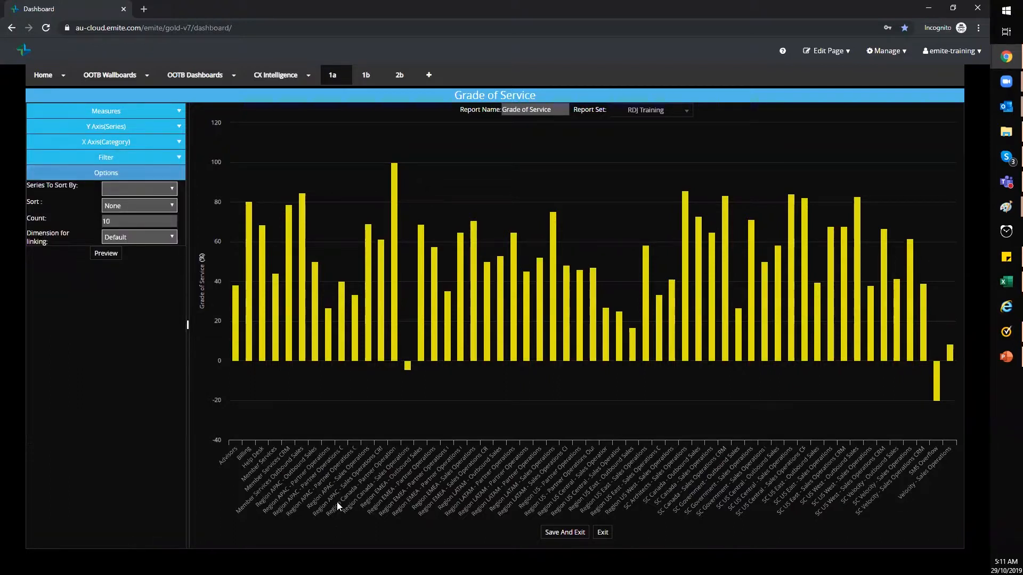
click(137, 188)
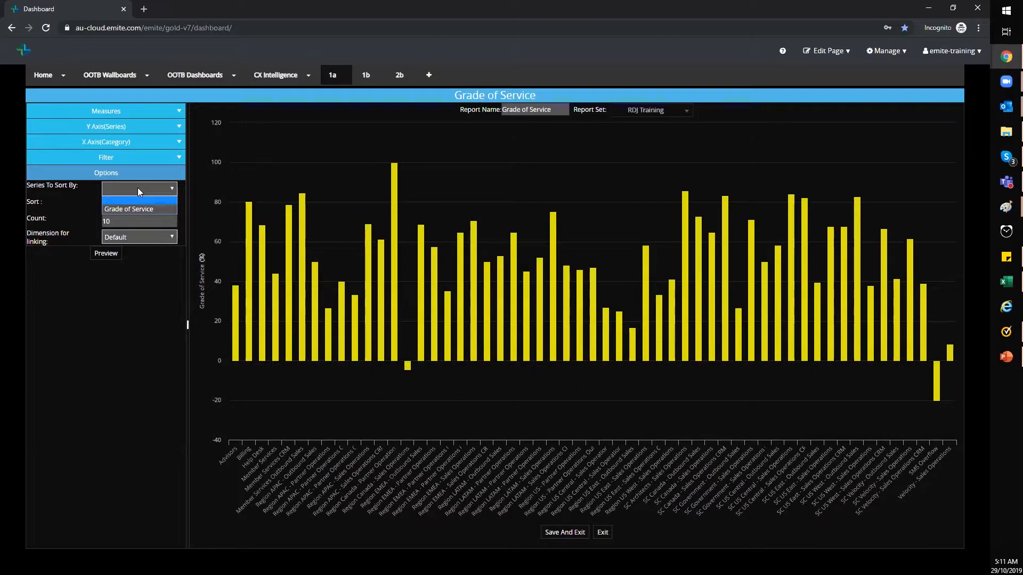
click(127, 208)
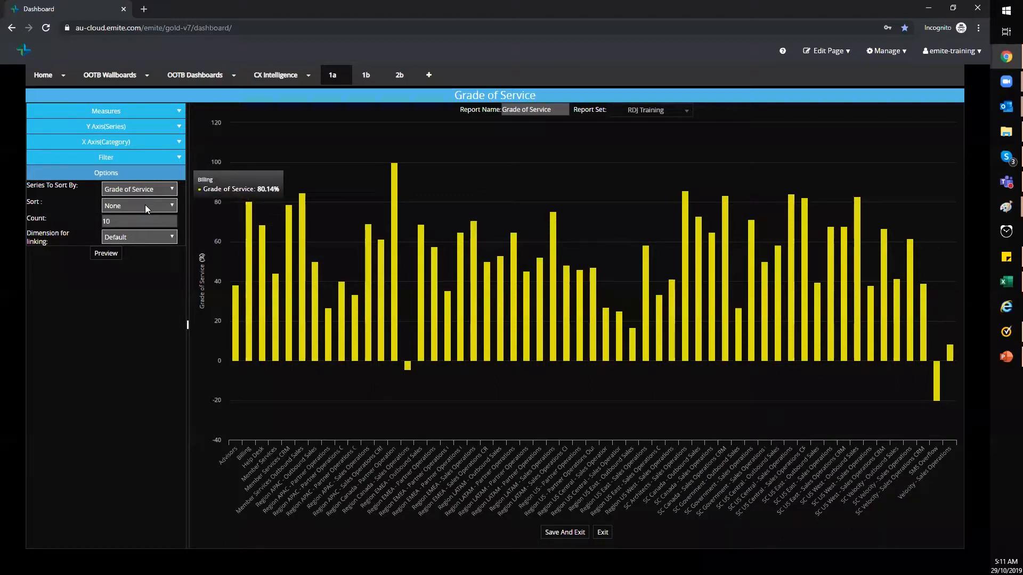
click(143, 204)
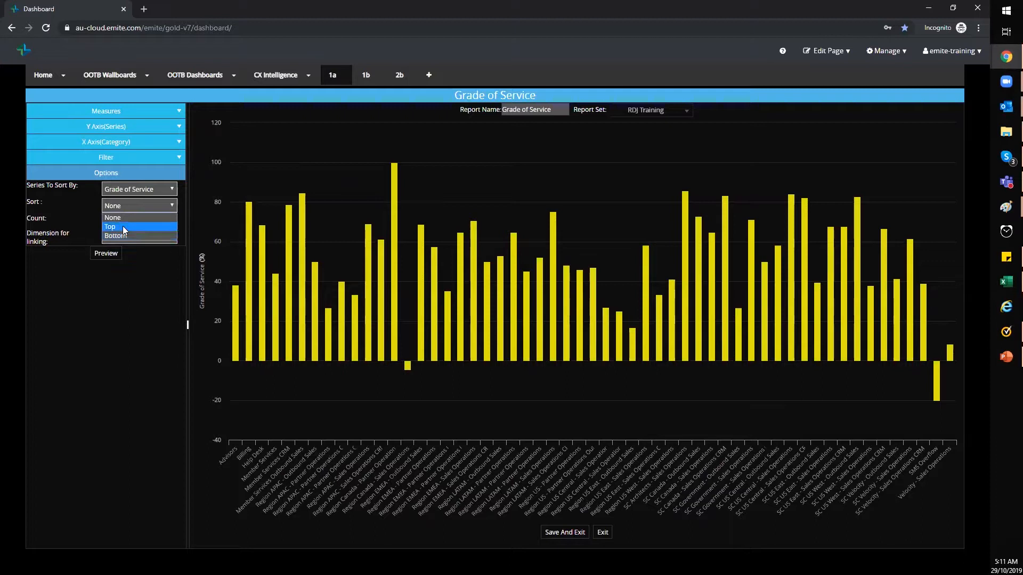
click(124, 228)
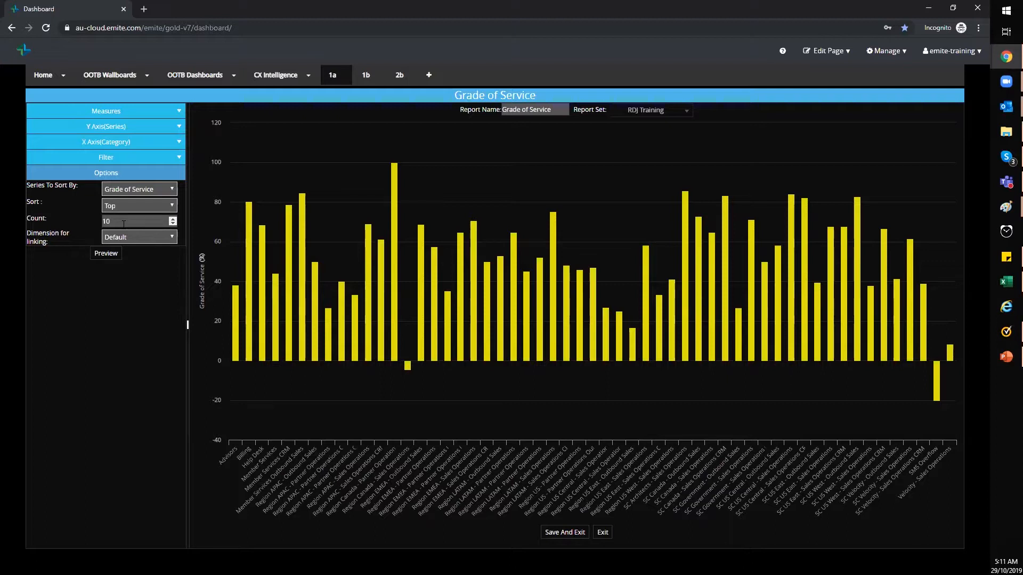
- Set the report's dimension for linking to LinkedDate
click(170, 238)
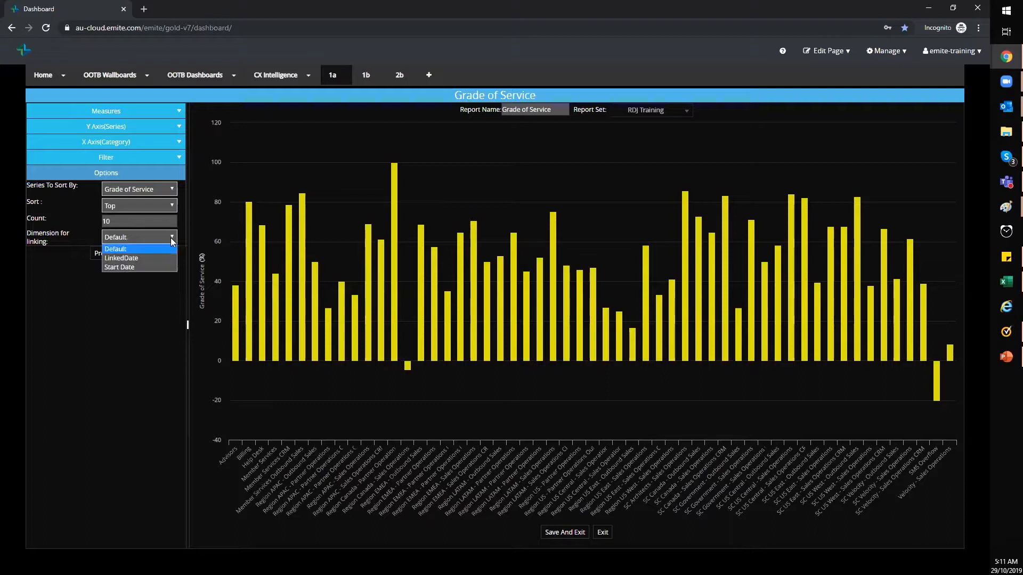
click(136, 257)
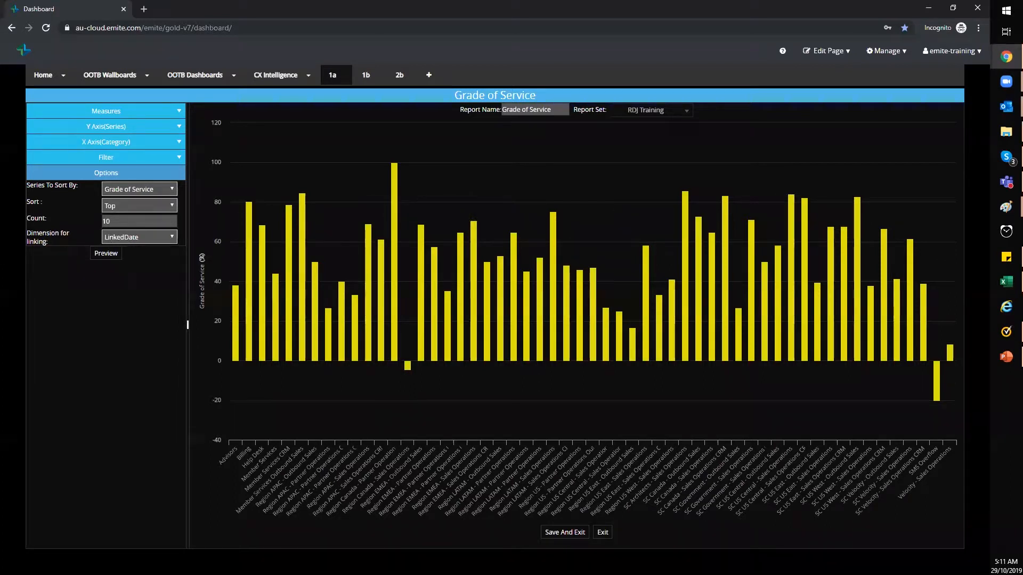
click(139, 240)
click(145, 267)
click(137, 241)
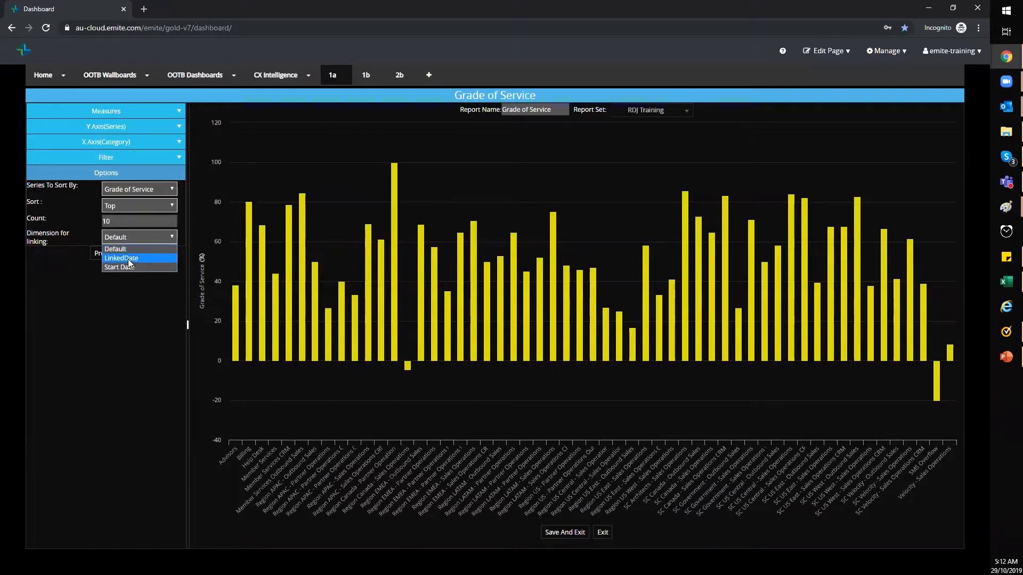
click(129, 259)
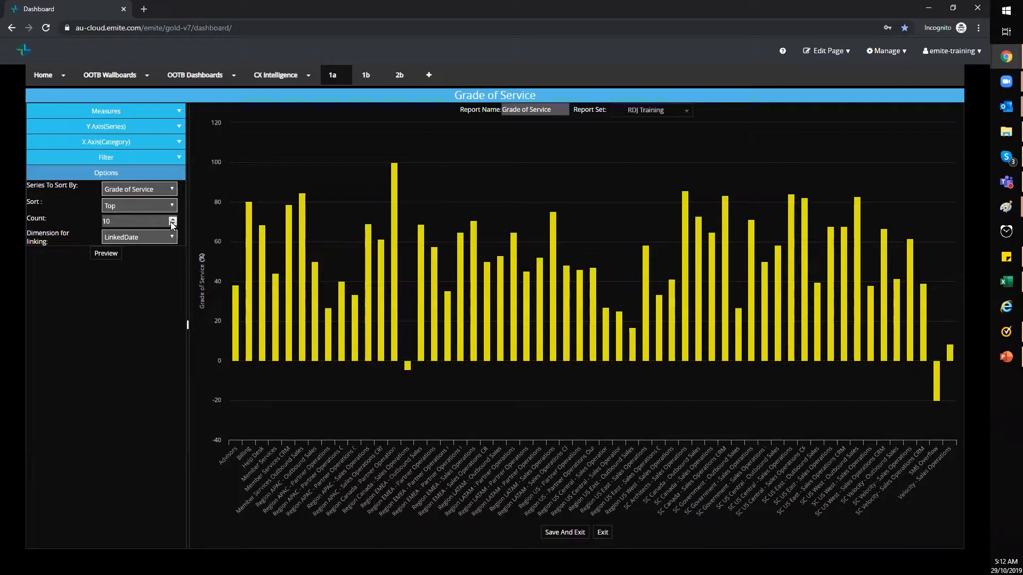
- Preview the sorted Grade of Service chart, then save the report and exit the editor
click(110, 257)
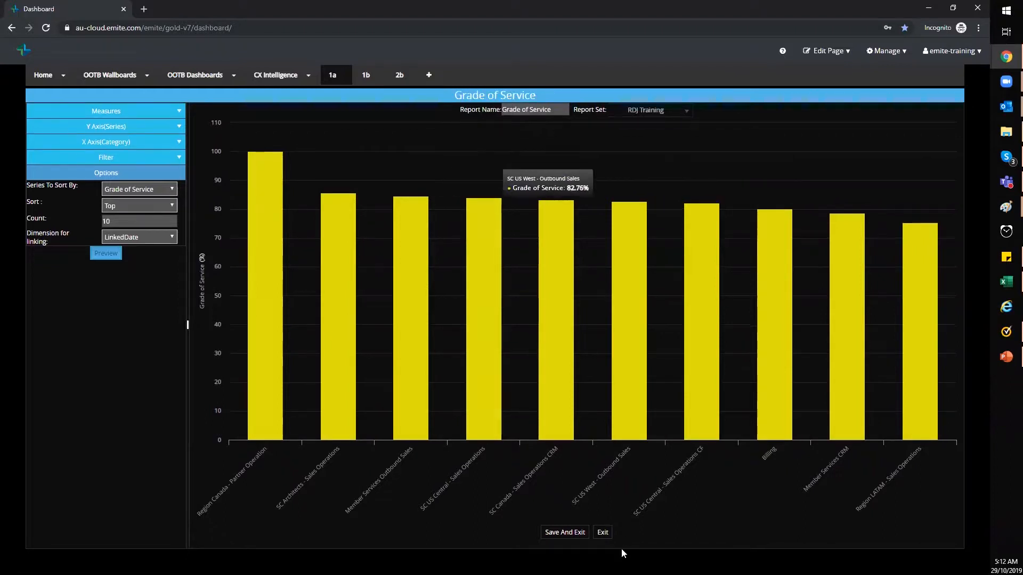
click(564, 538)
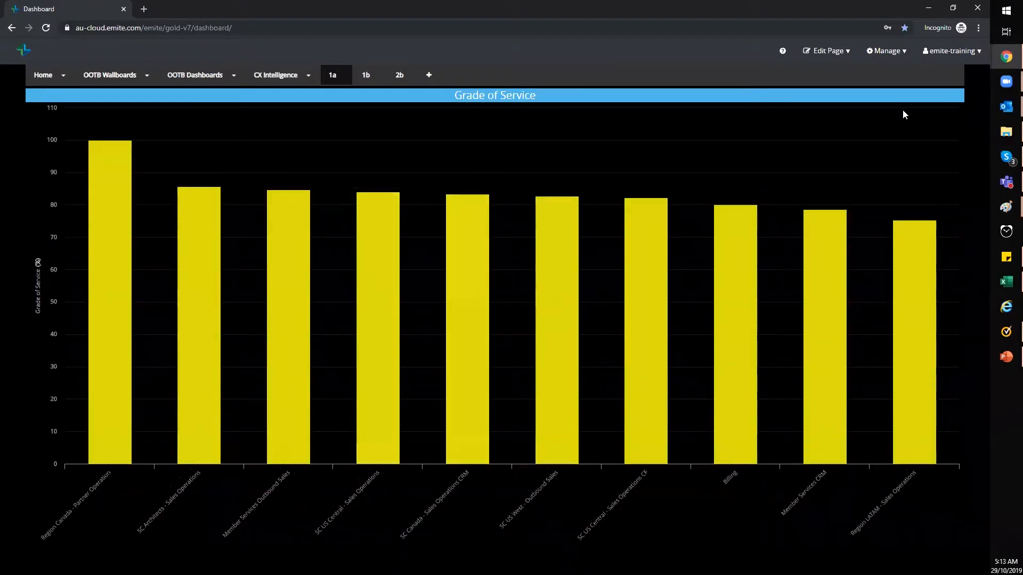
click(1006, 282)
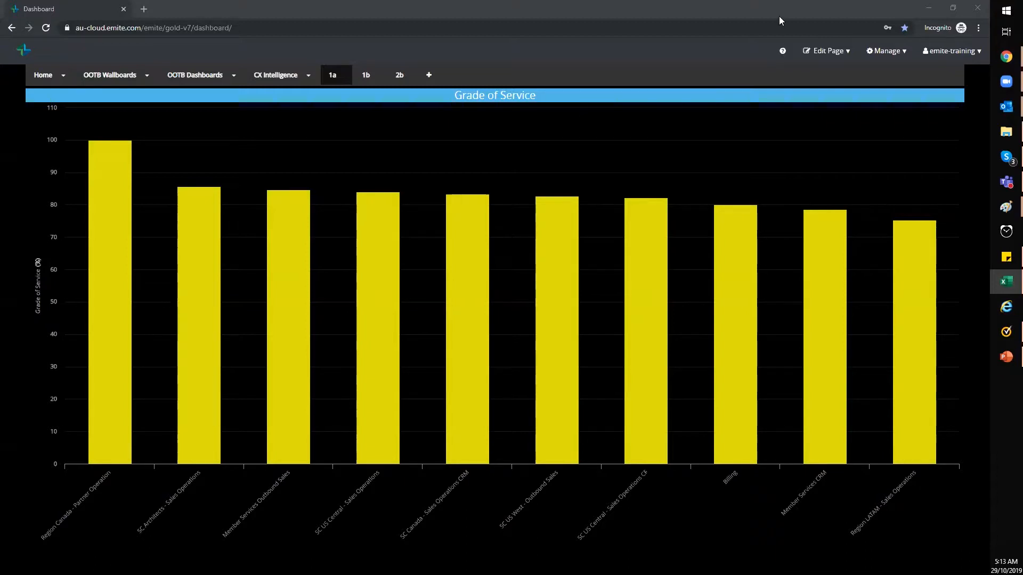
mouse_move(865, 101)
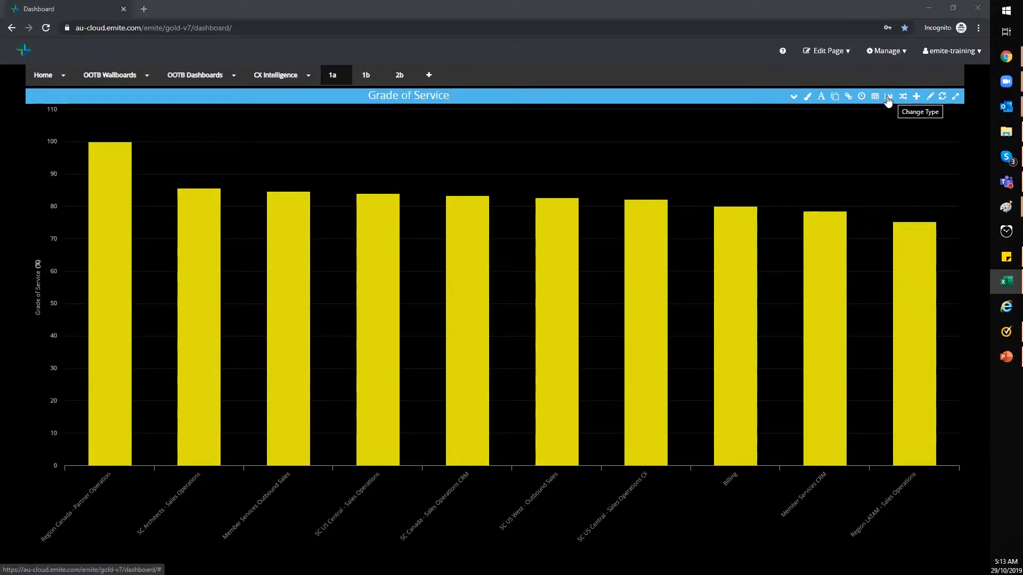
click(887, 99)
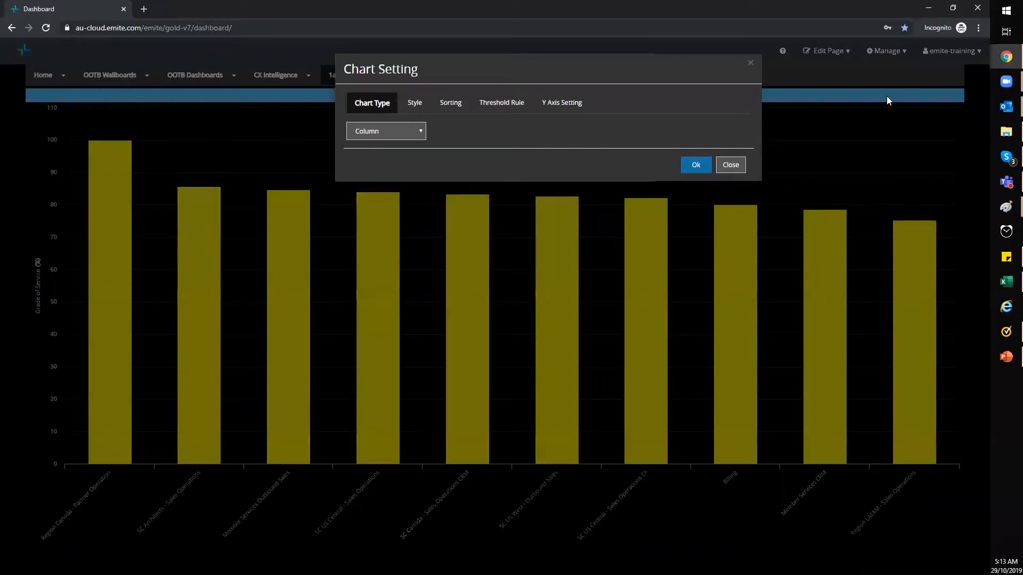
click(750, 63)
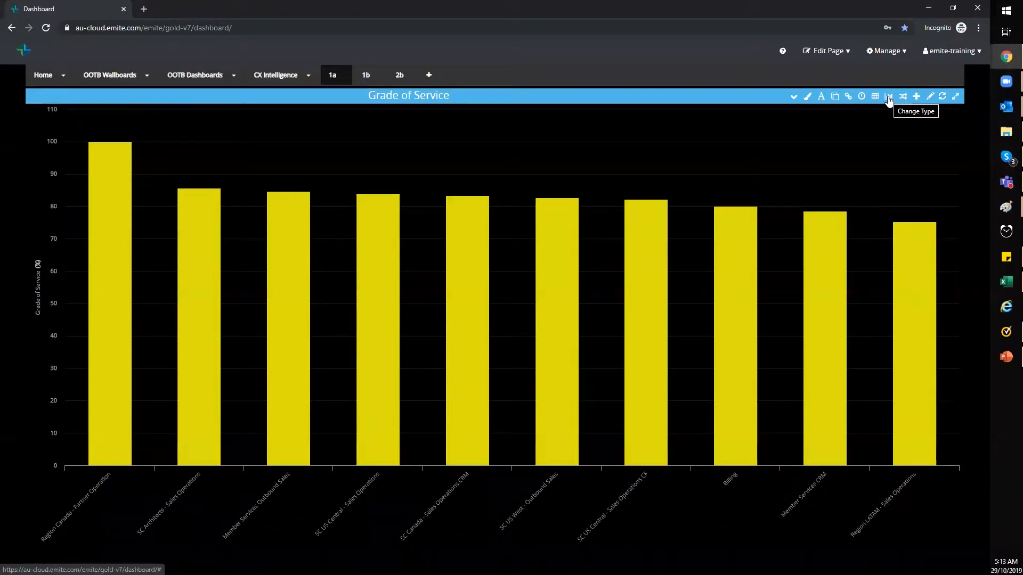
- Change the Grade of Service chart type to Line
click(888, 99)
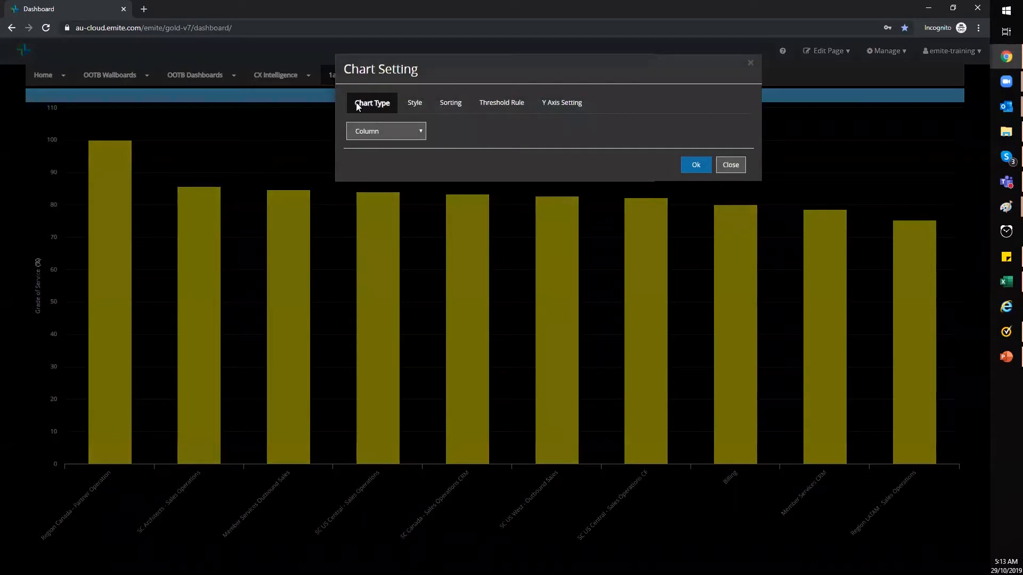
click(424, 134)
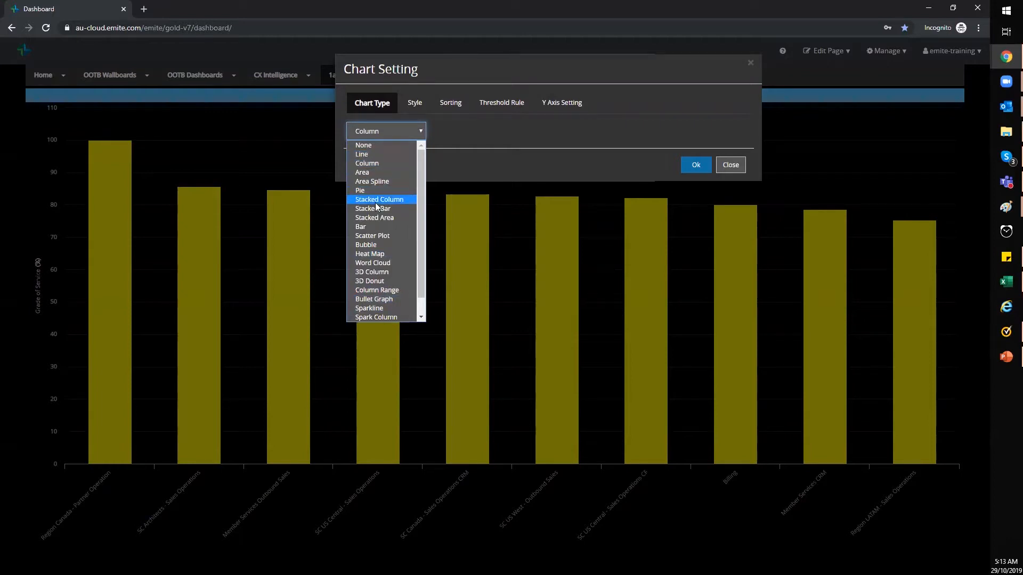
click(376, 155)
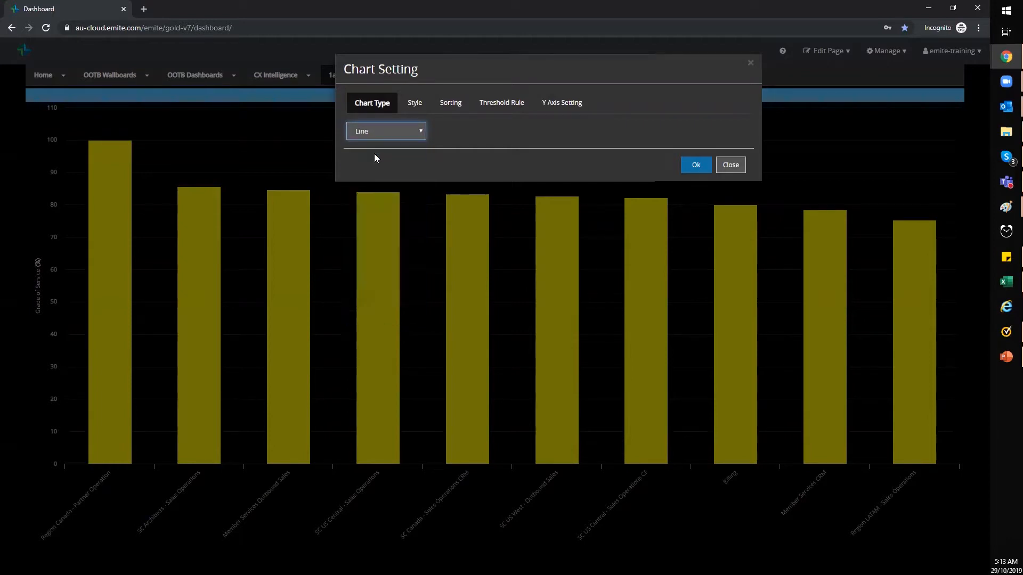
click(697, 165)
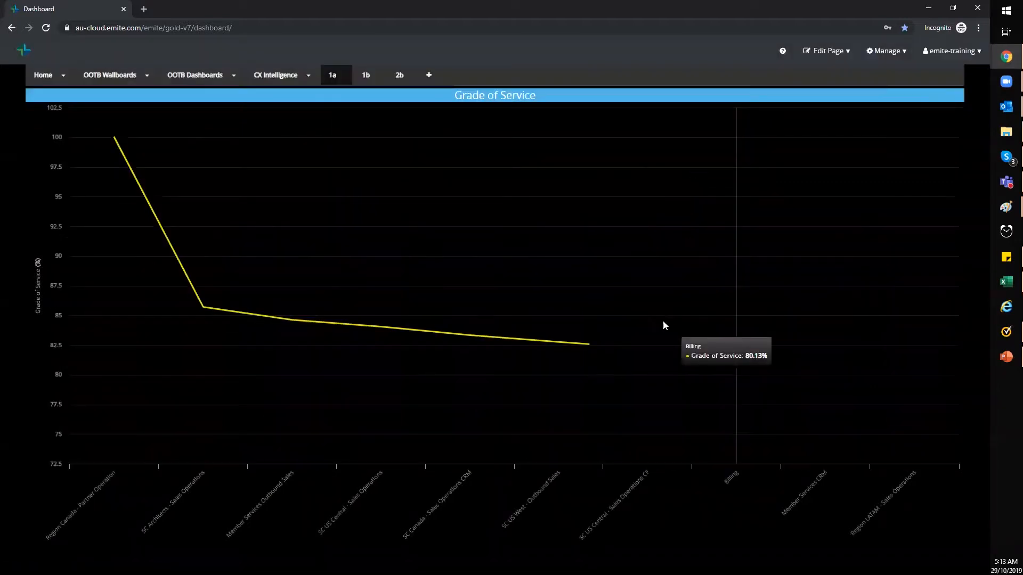
- Switch the Grade of Service chart to the Bubble chart type
mouse_move(840, 101)
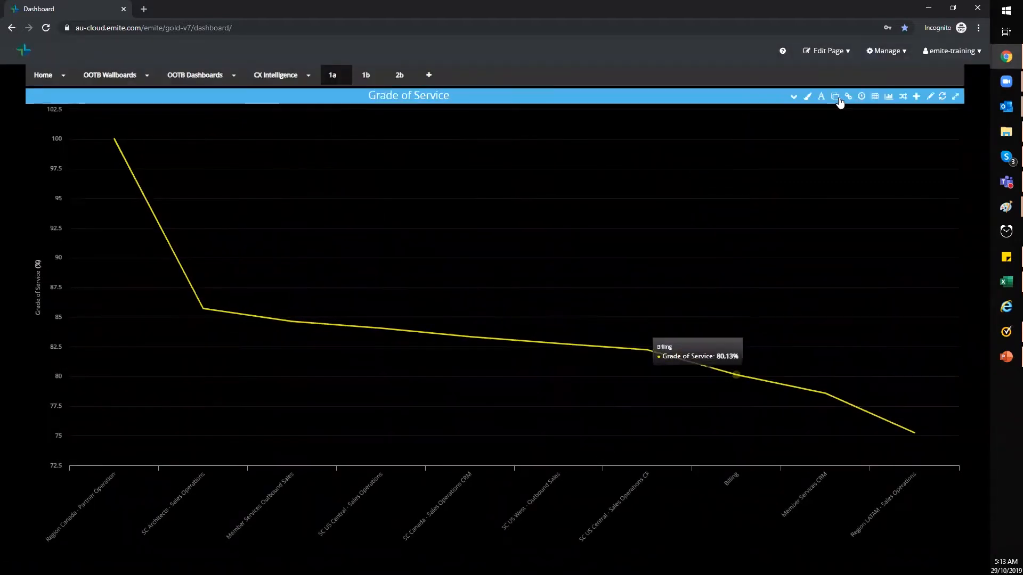
click(888, 98)
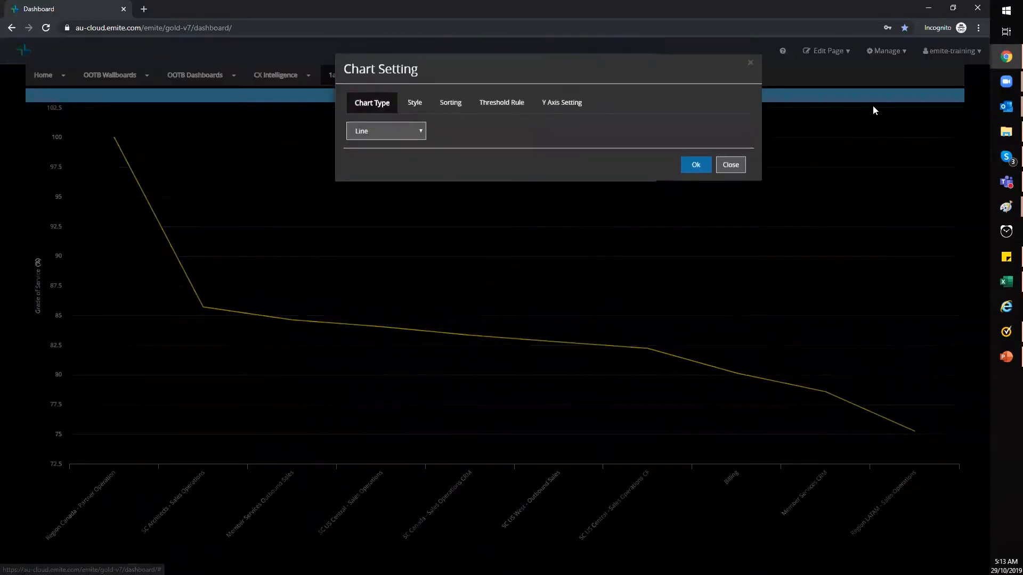
click(424, 132)
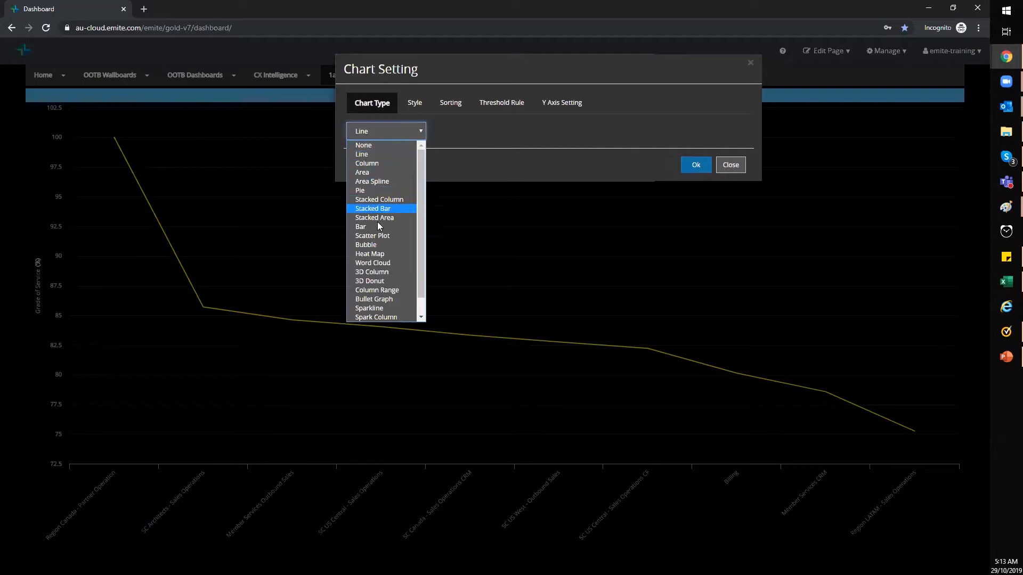
click(374, 245)
click(695, 167)
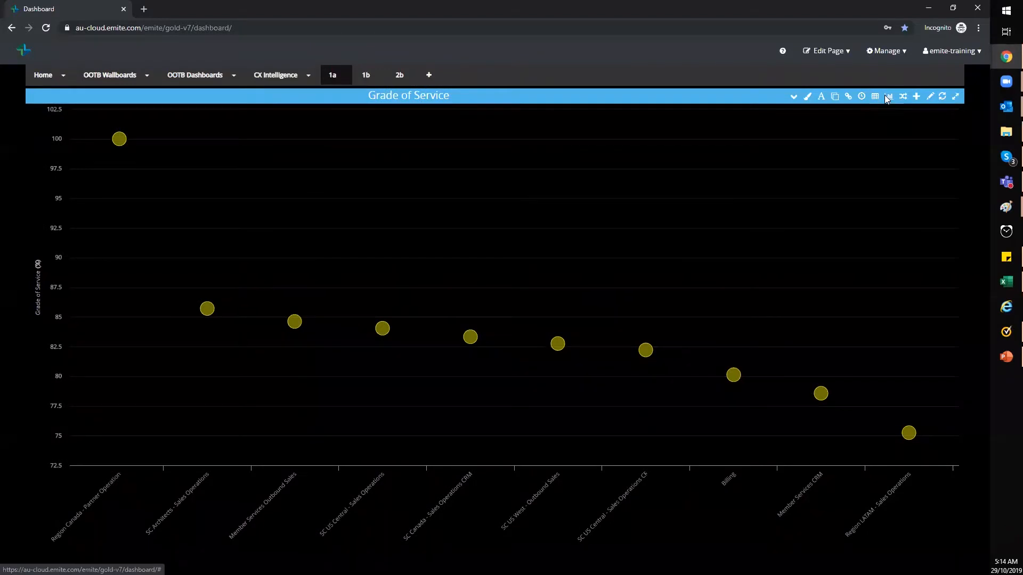
- Display the Grade of Service report as an Area chart
click(885, 99)
click(418, 134)
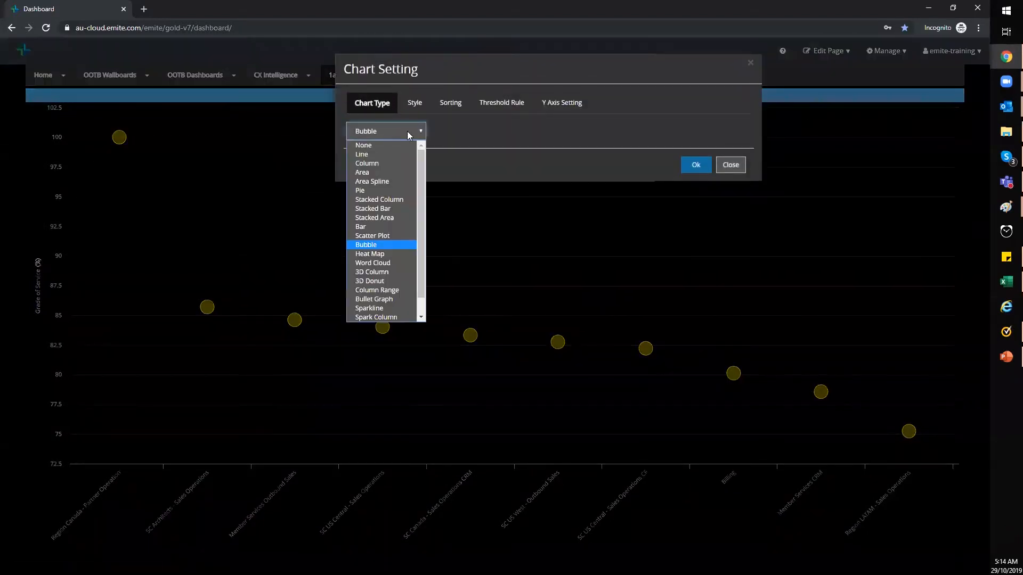
click(375, 173)
click(694, 165)
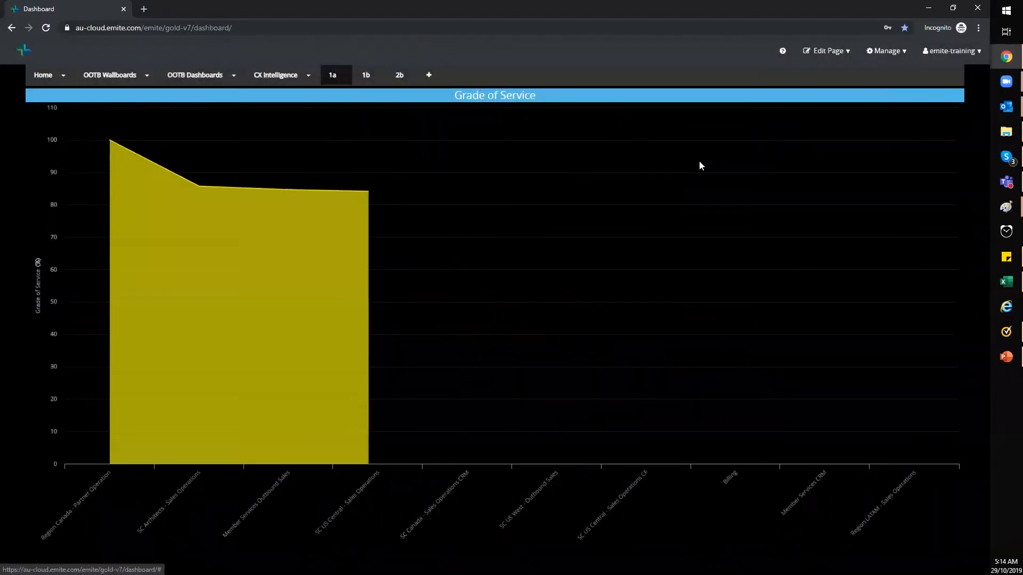
- Change the Grade of Service chart type to Column
mouse_move(873, 101)
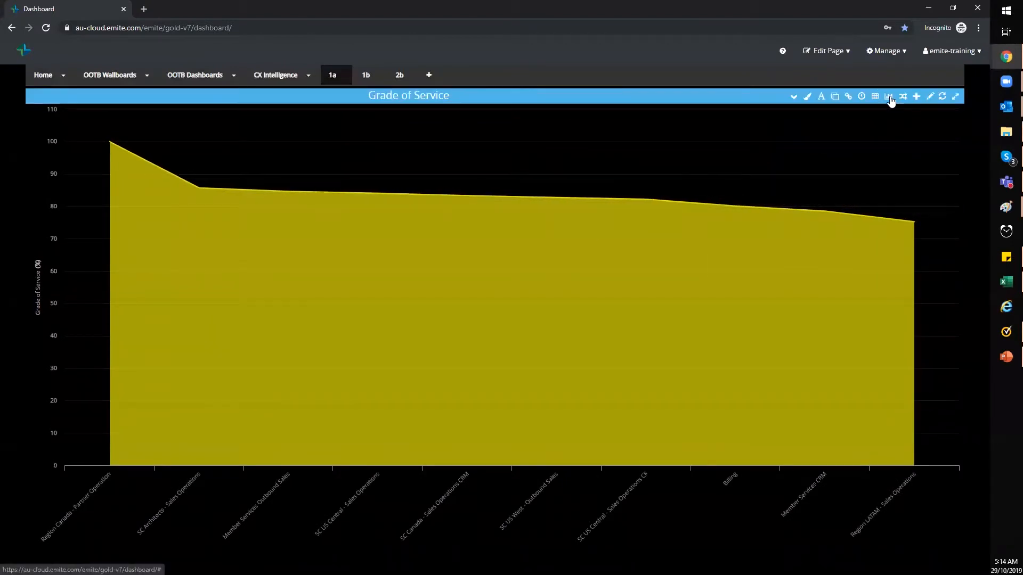
click(888, 97)
click(421, 132)
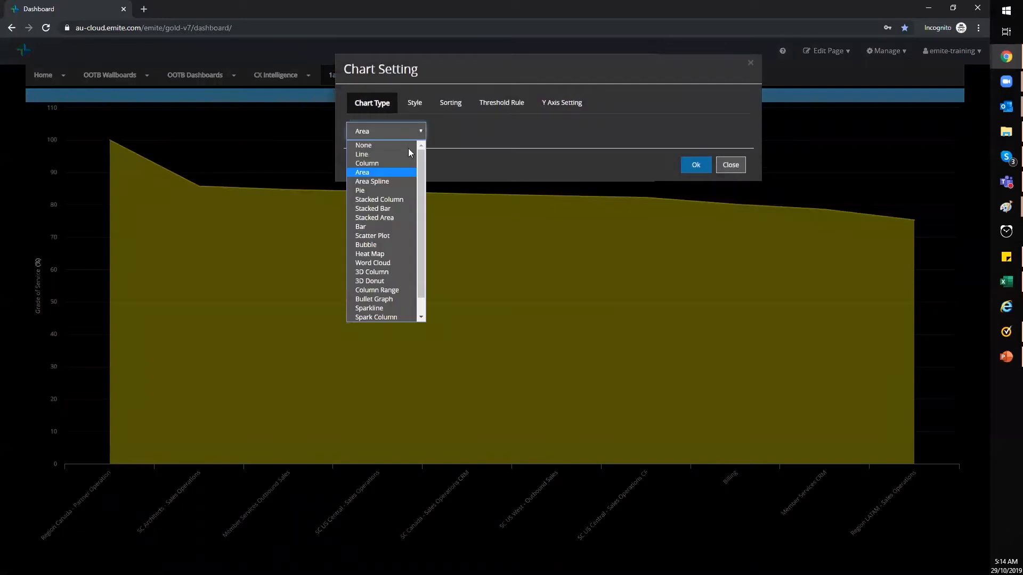
click(381, 163)
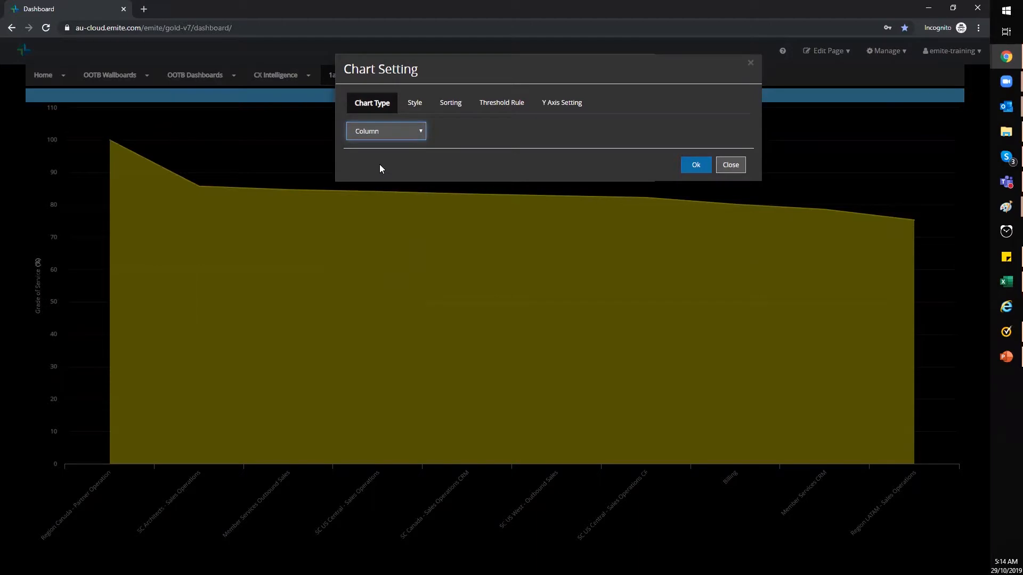
click(696, 165)
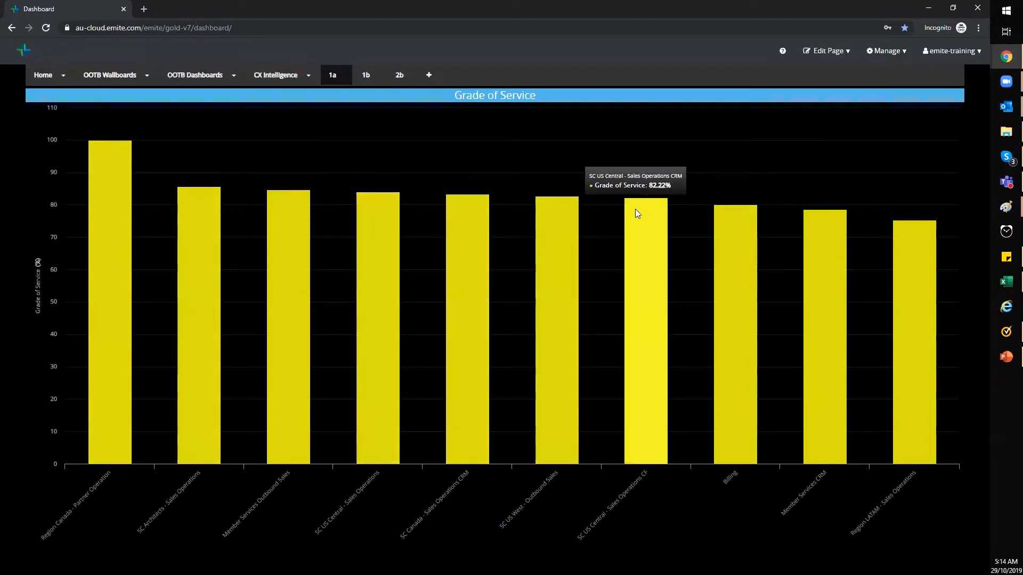
- Set the X-axis font color of the Grade of Service chart to green, rgba(0, 255, 68, 1)
mouse_move(861, 98)
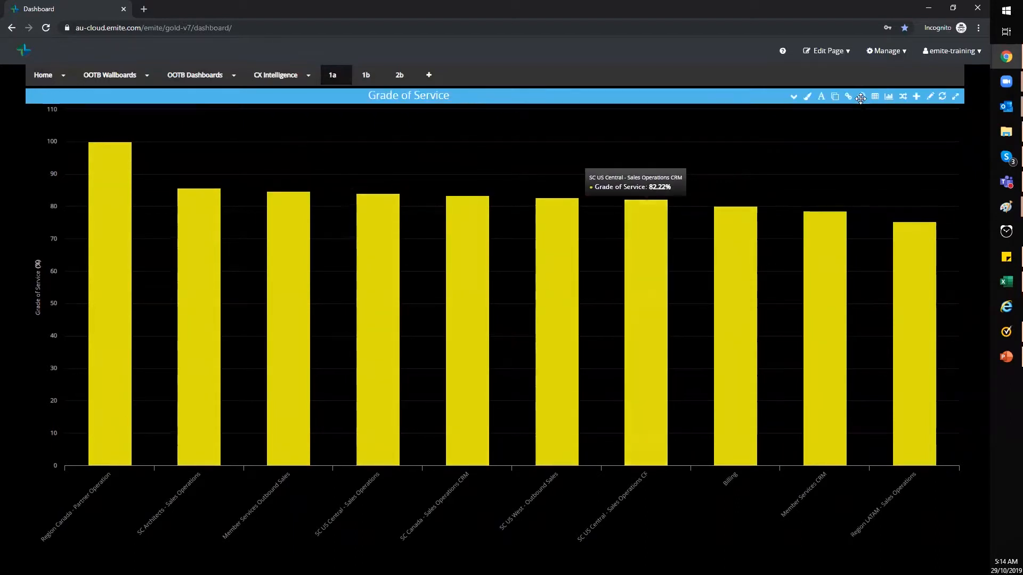
click(888, 98)
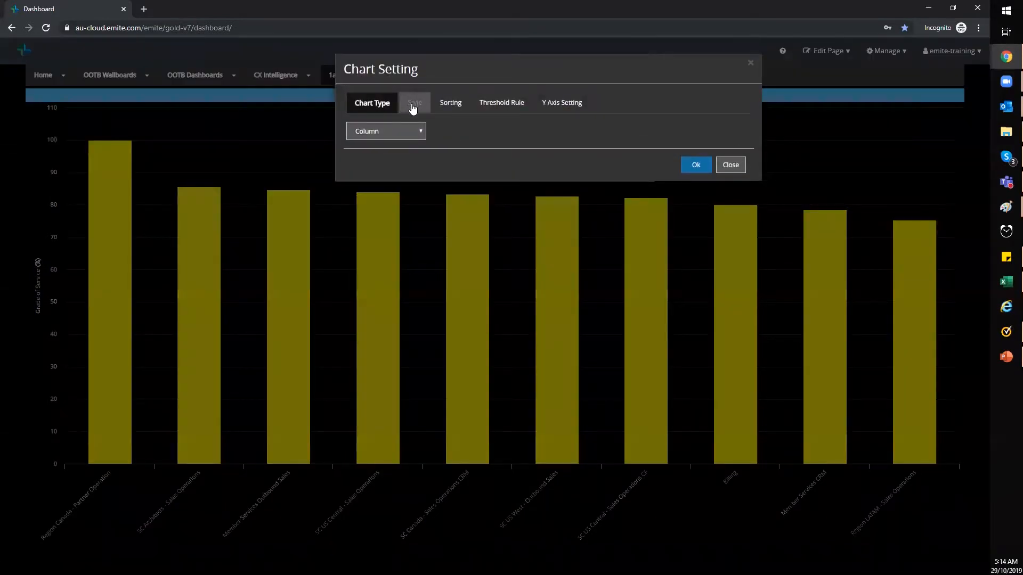
click(412, 107)
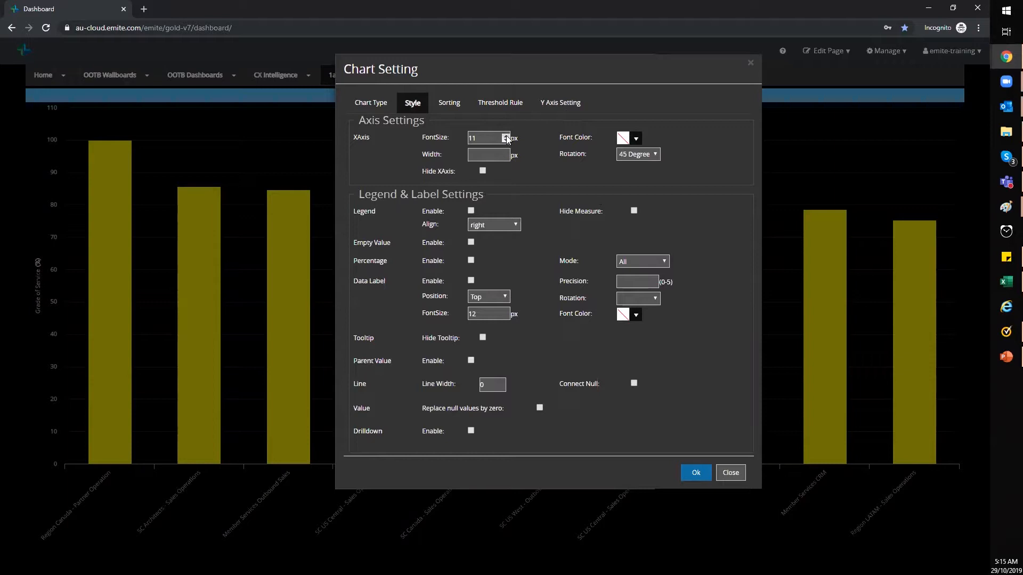
click(637, 139)
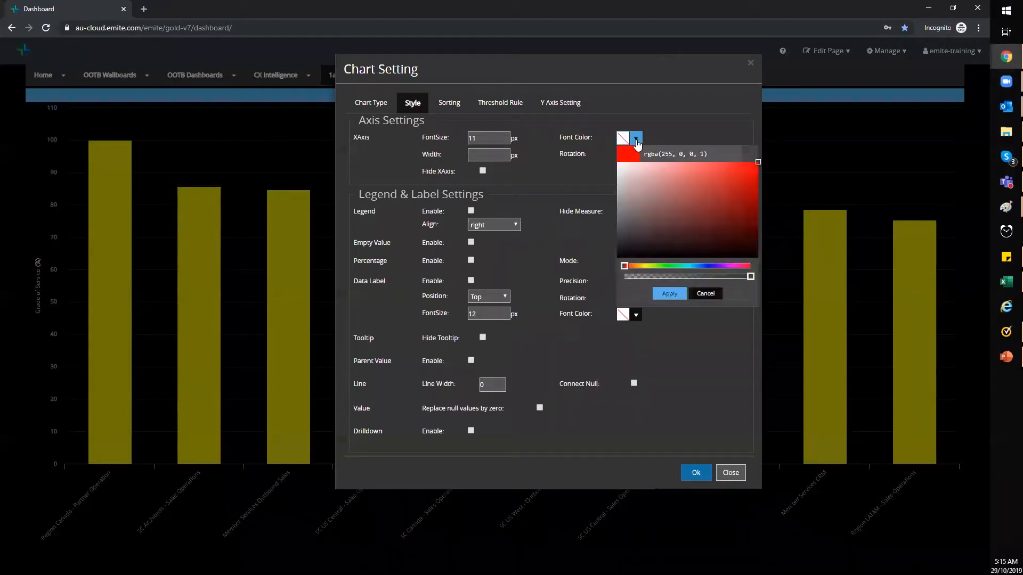
click(671, 266)
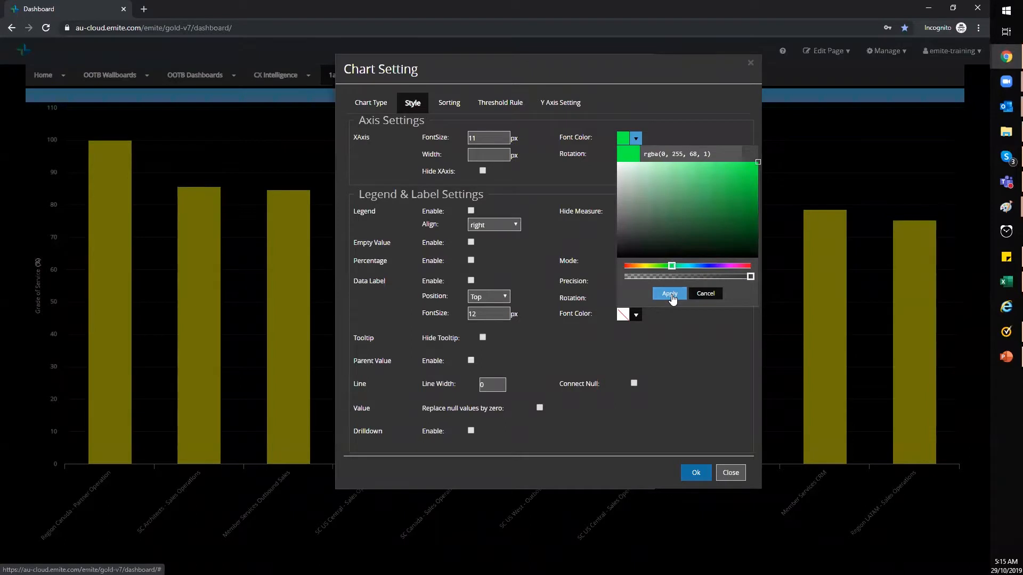
click(670, 294)
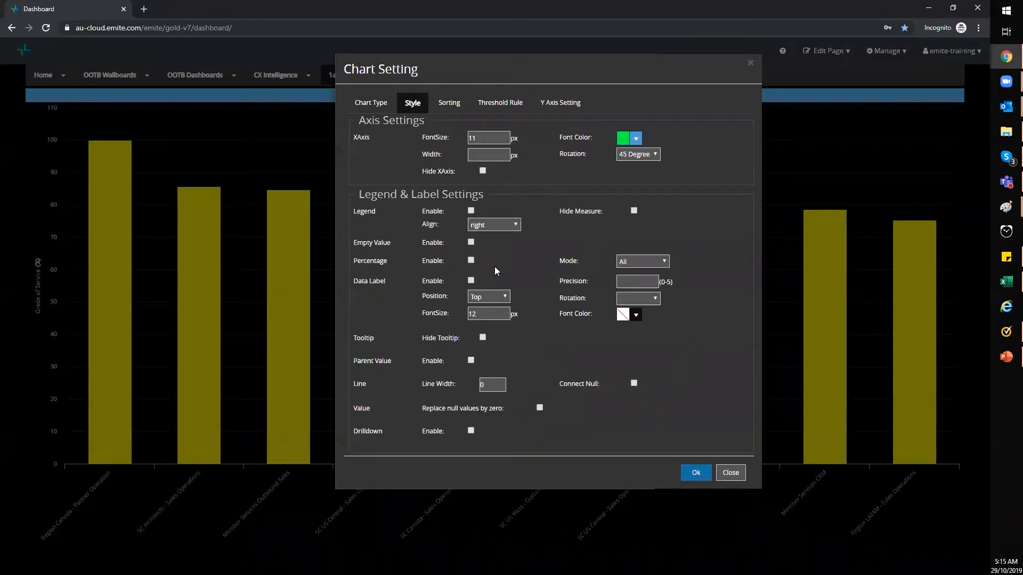
- Enable data labels with 45 Degree rotation and green font color rgba(9, 255, 0, 1), and apply the chart settings
click(471, 281)
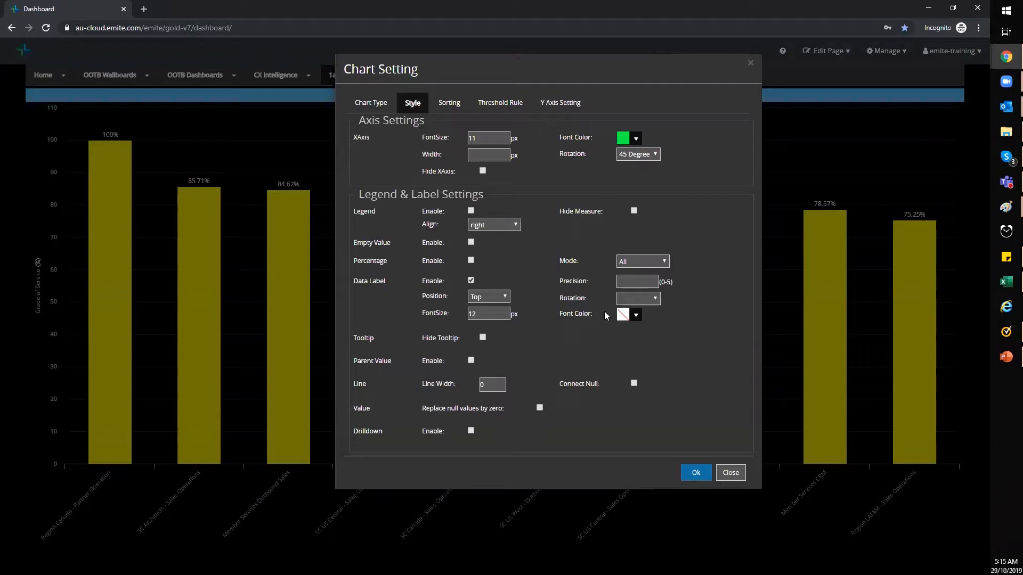
click(656, 299)
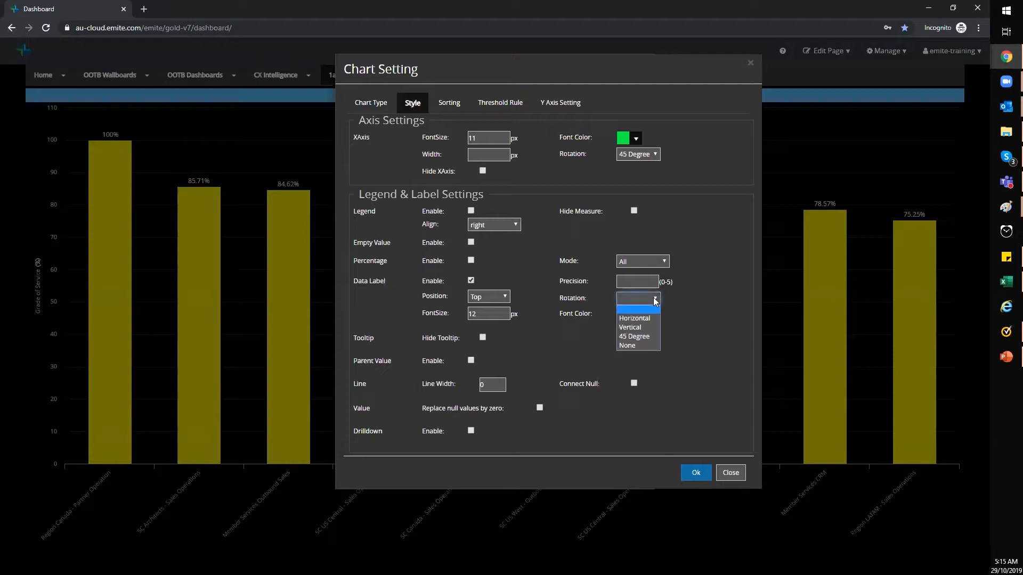
click(636, 336)
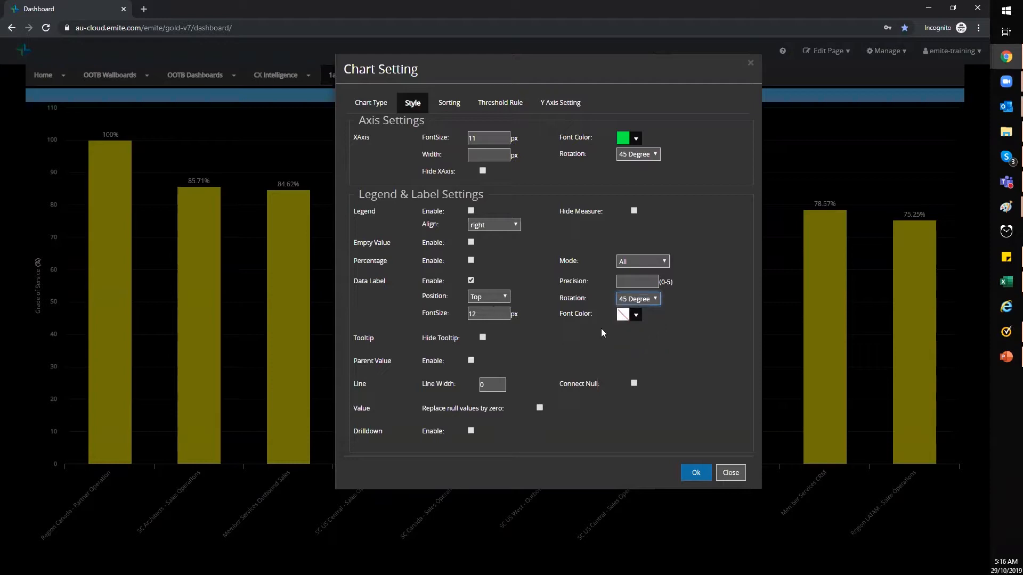
click(637, 316)
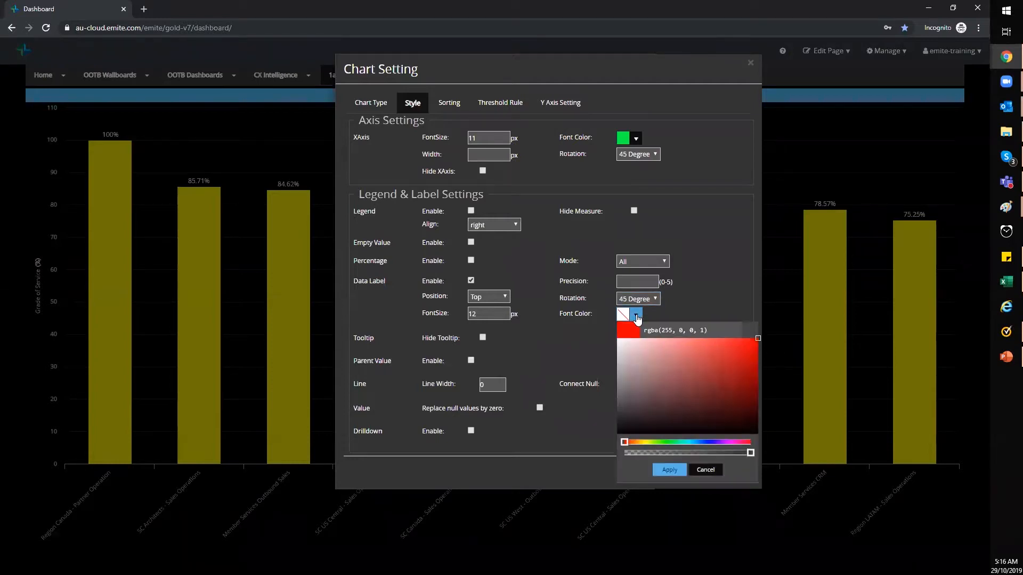
click(676, 442)
click(666, 443)
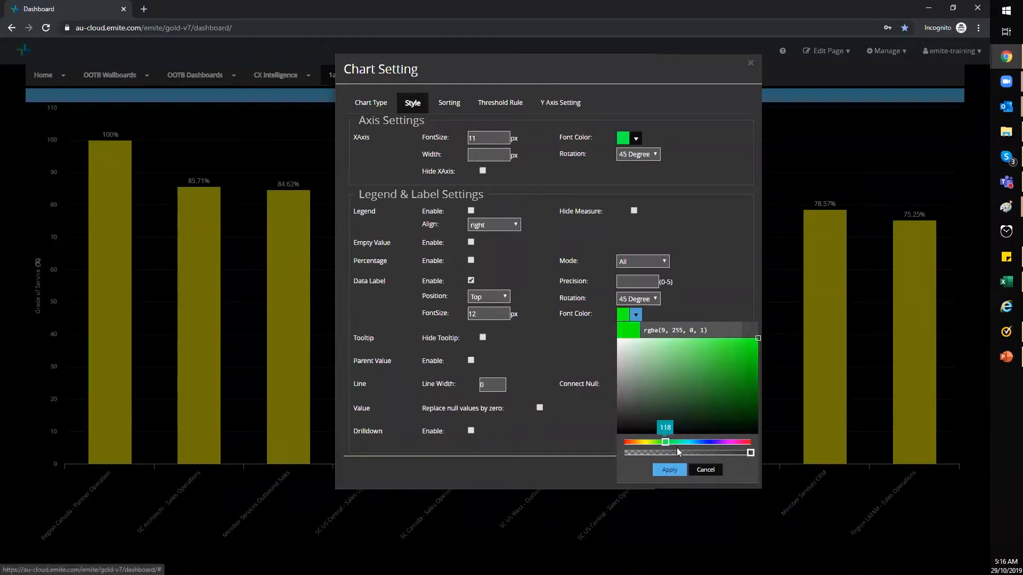
click(670, 470)
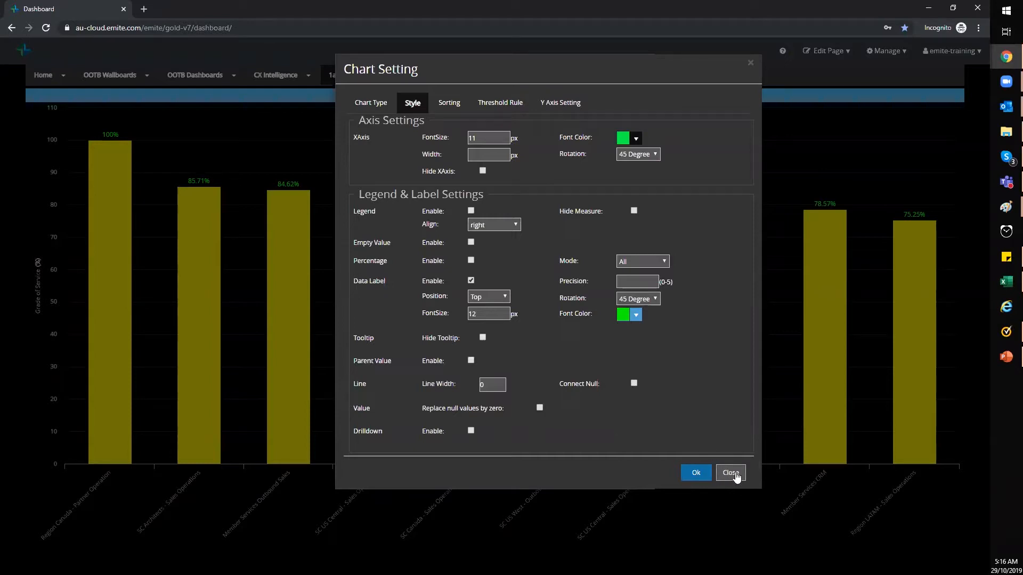
click(694, 474)
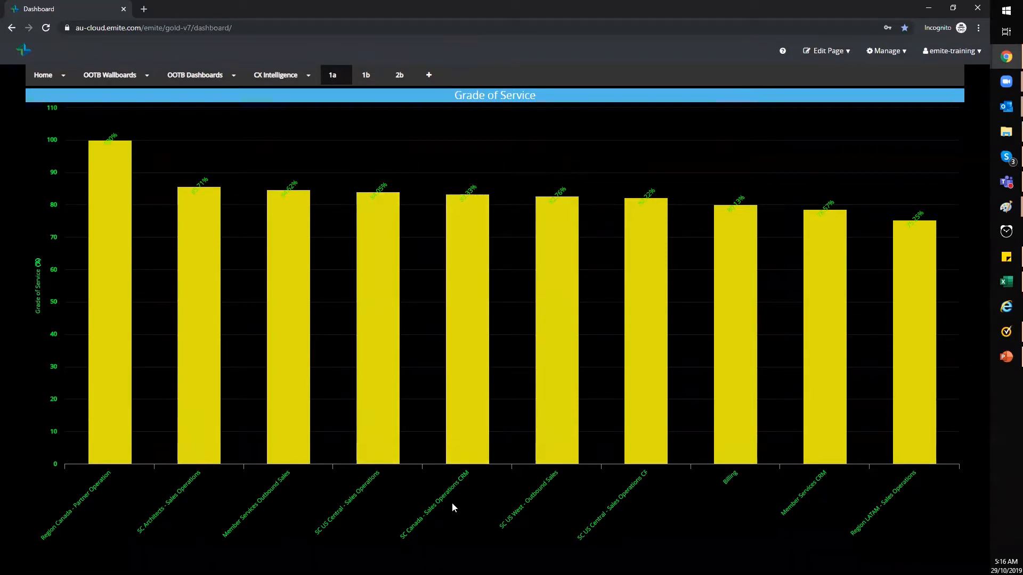
- Hide the chart's tooltip and set both the X-axis and data label rotation to Horizontal
mouse_move(294, 197)
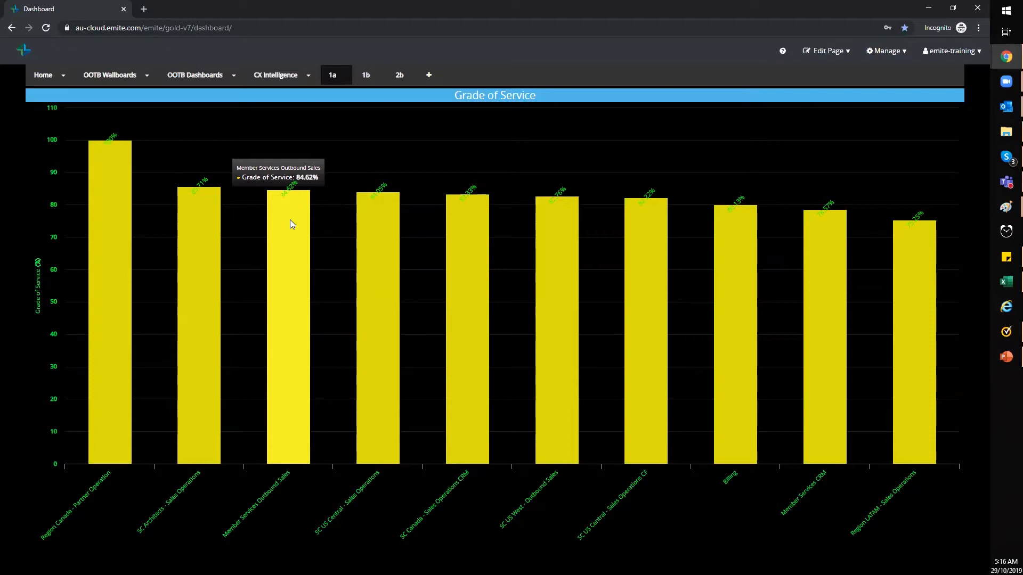
click(889, 97)
click(414, 103)
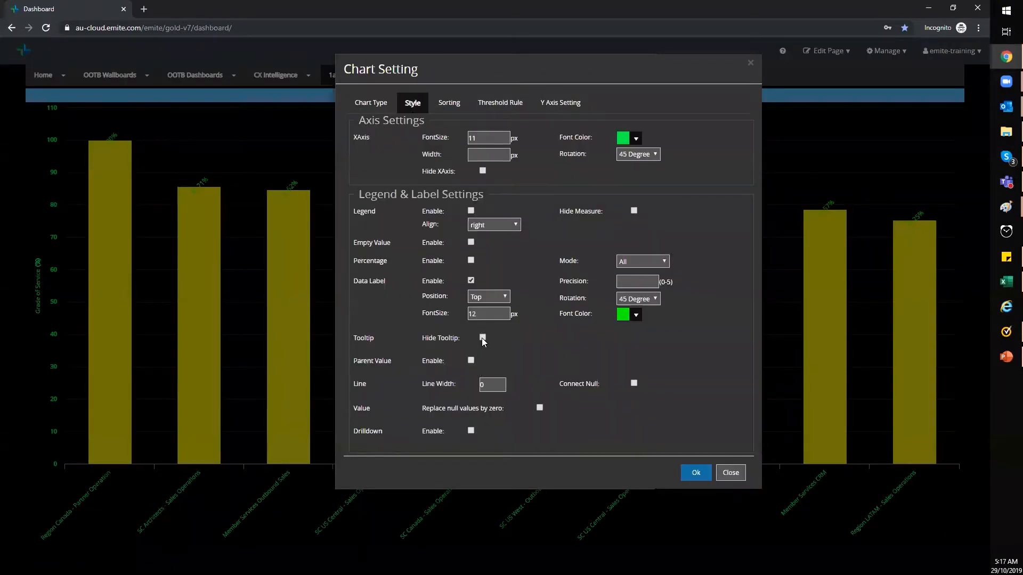
click(655, 156)
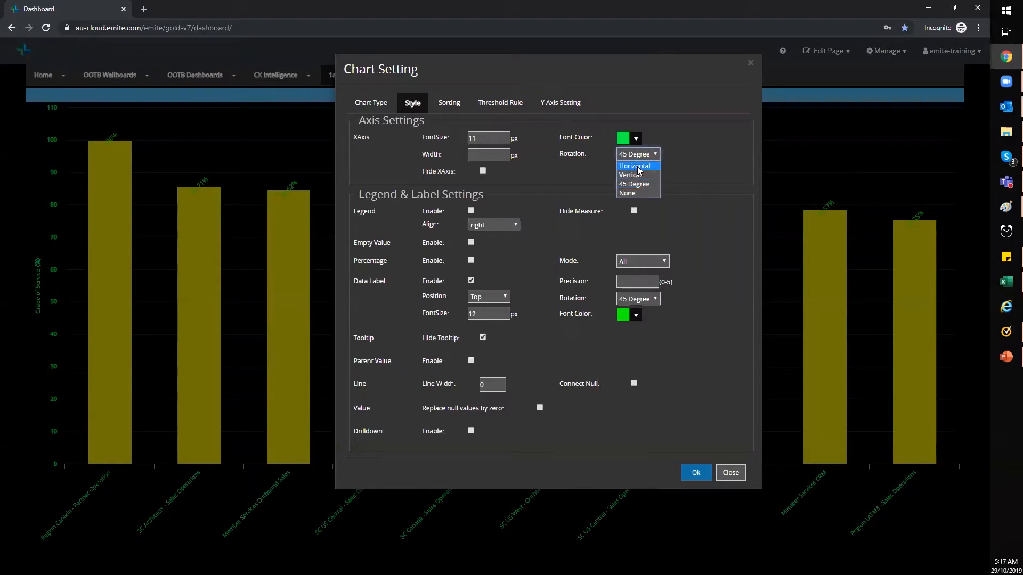
click(640, 167)
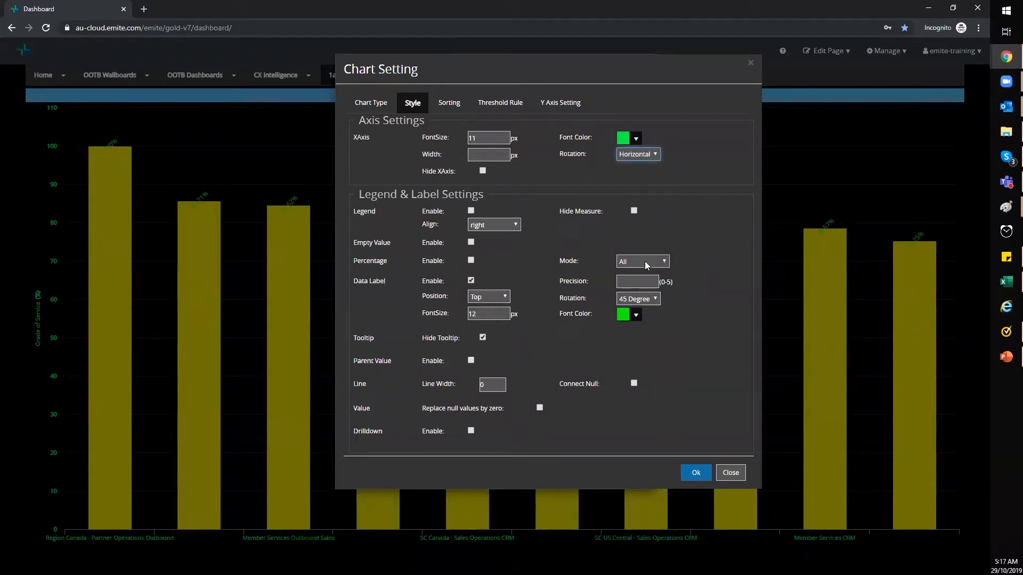
click(634, 300)
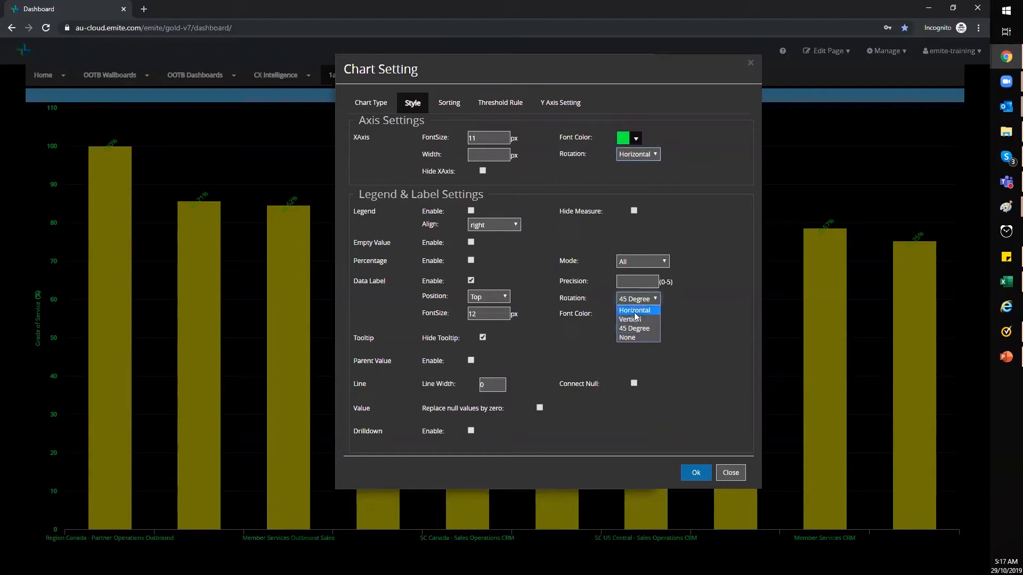
click(634, 312)
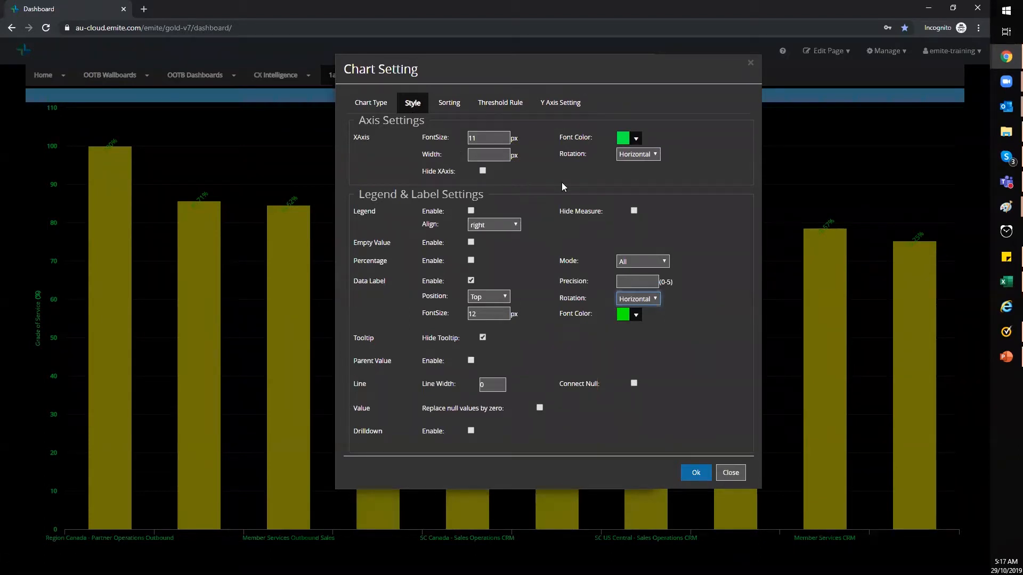
- Set the X-axis label rotation to 45 Degree and apply the chart settings
click(635, 157)
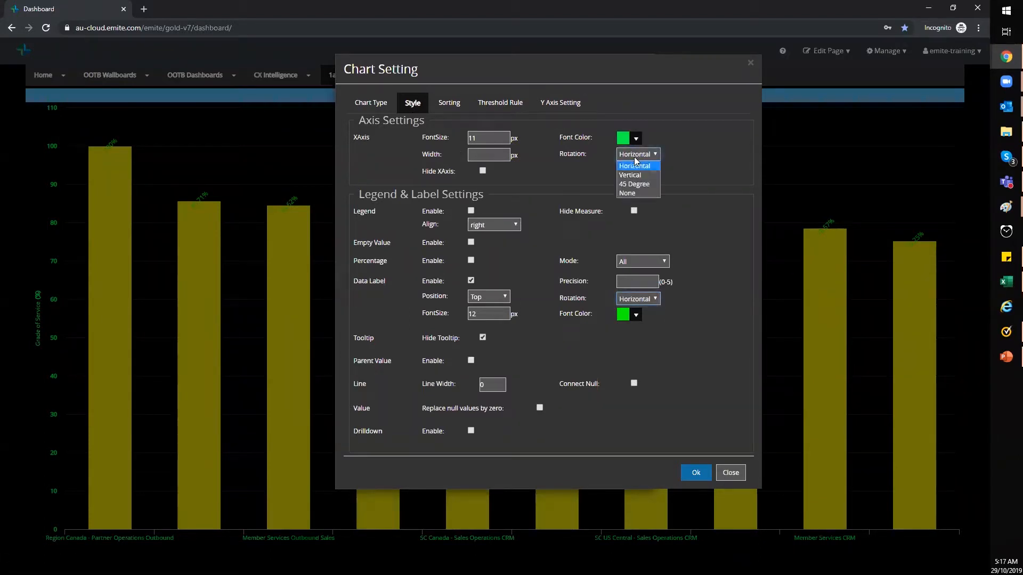
click(632, 185)
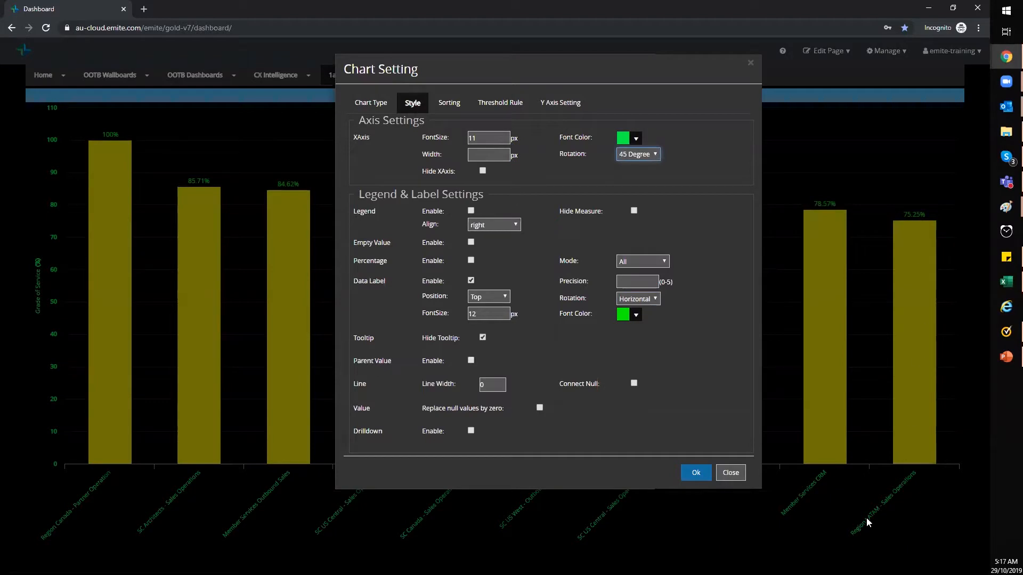
click(695, 475)
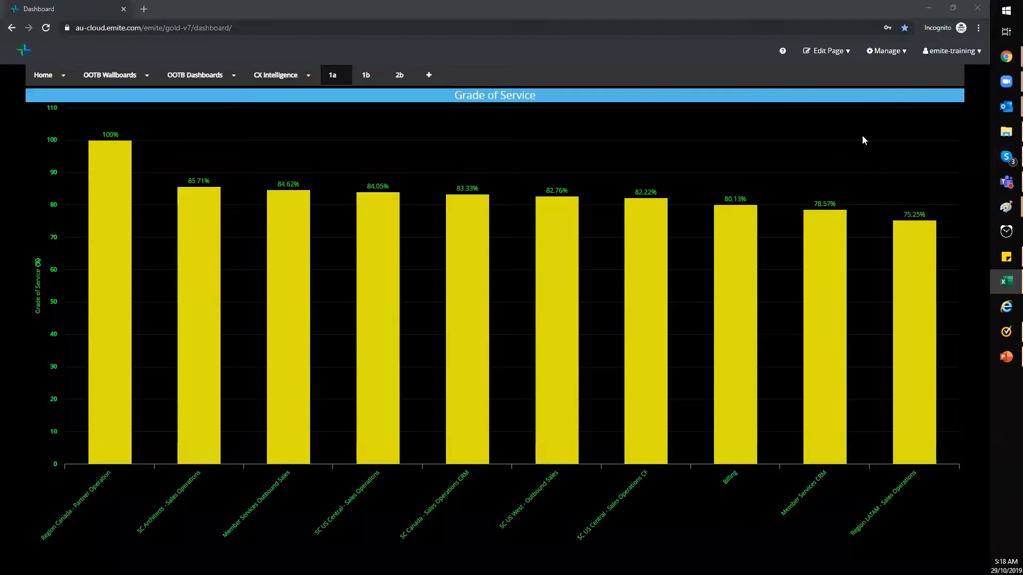
- Display the Grade of Service report as a Pie chart
mouse_move(884, 98)
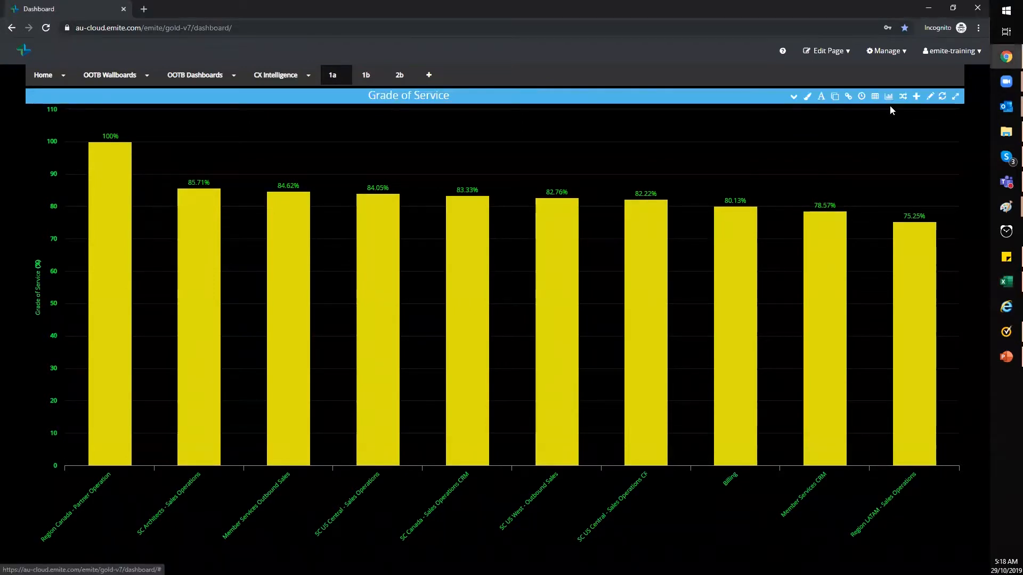
click(889, 98)
click(419, 133)
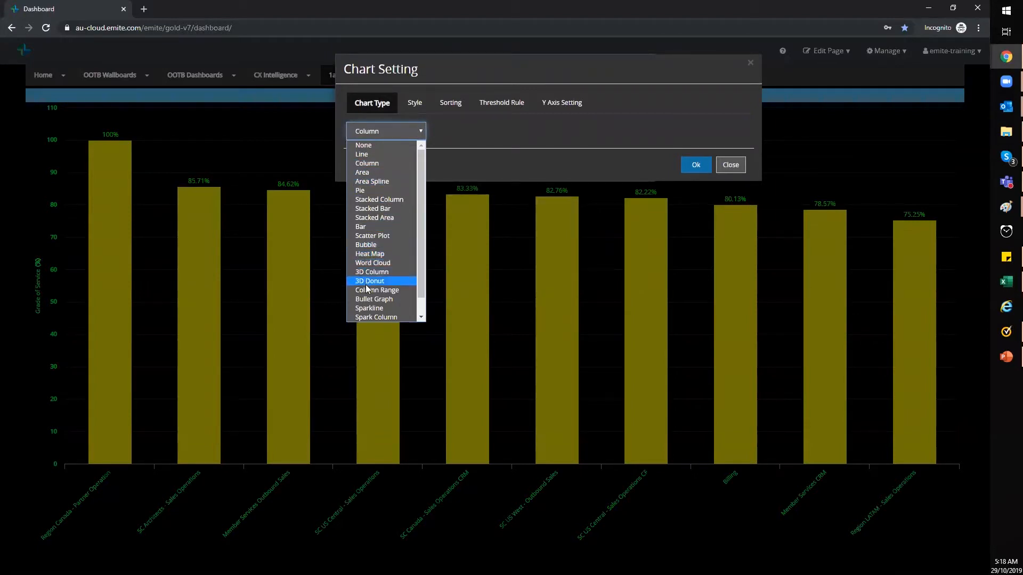
click(365, 190)
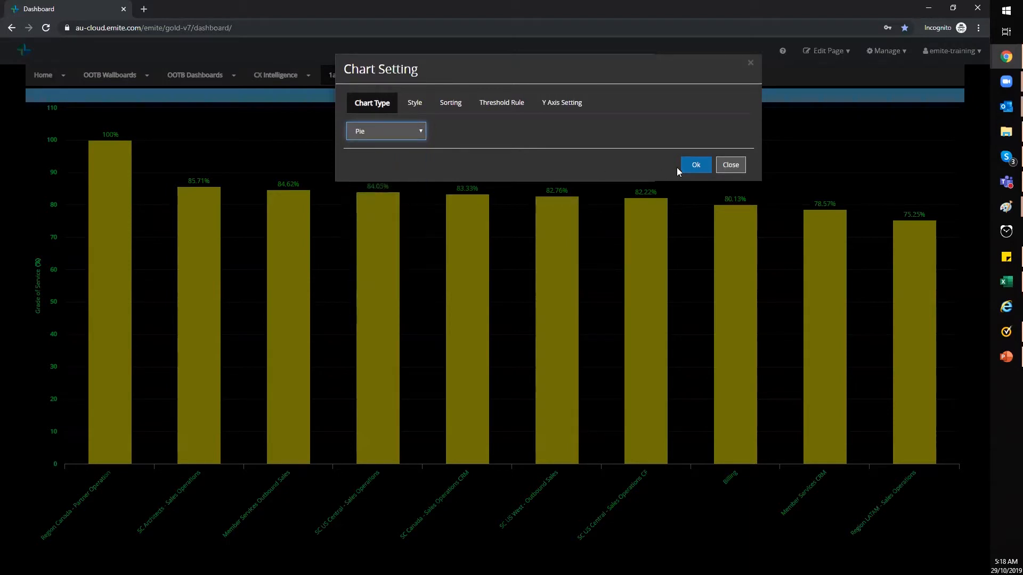
click(696, 166)
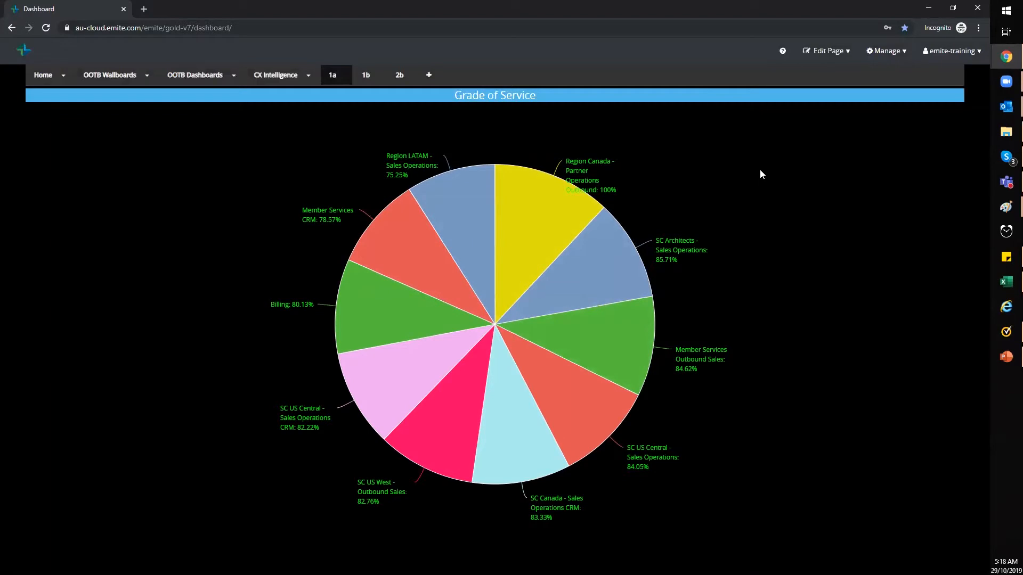
- Enable the pie chart's right-aligned legend, turn on Hide Measure, and apply the style settings
mouse_move(861, 101)
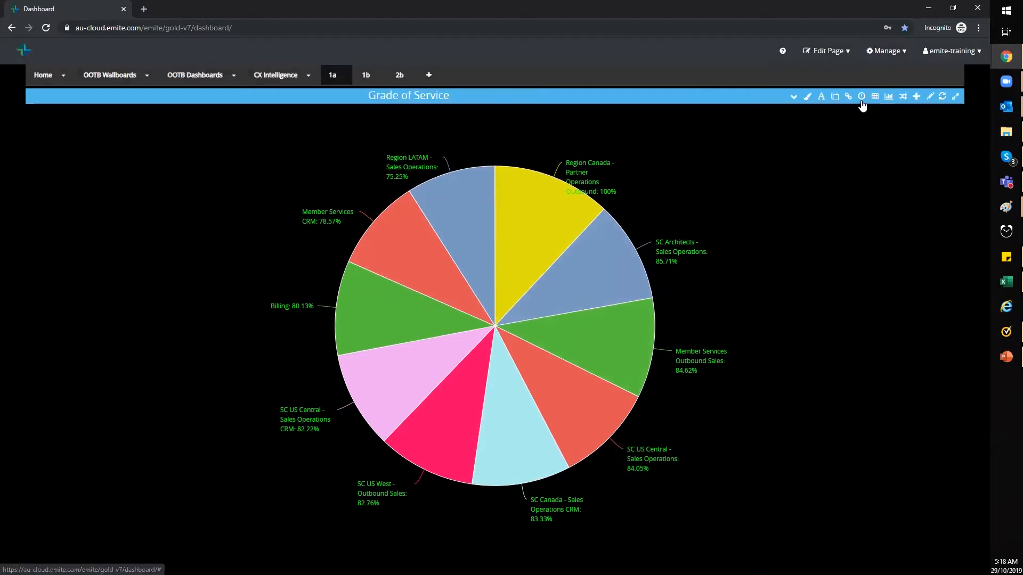
click(888, 98)
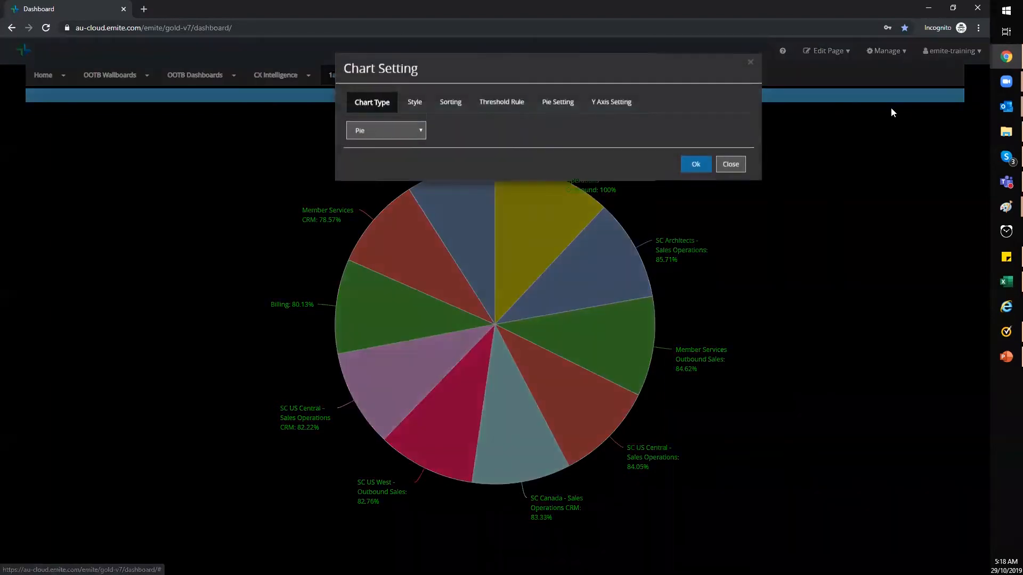
click(415, 103)
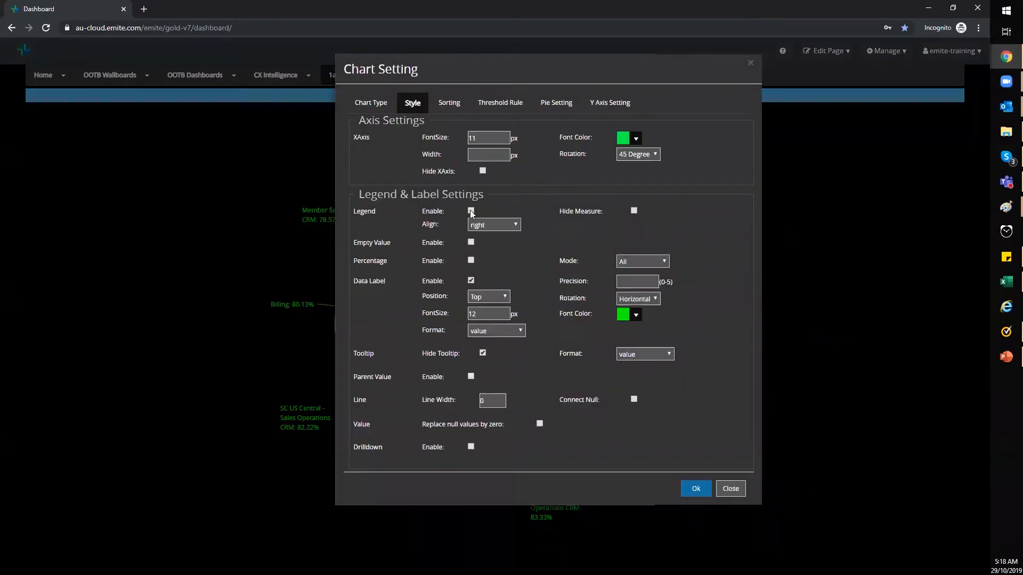
click(634, 211)
click(696, 490)
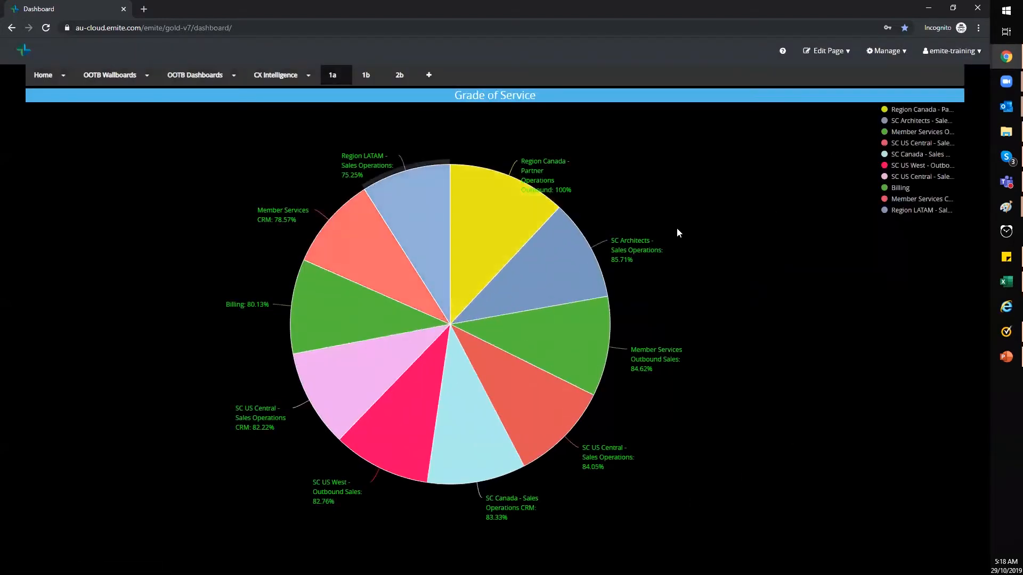
- Exclude the Region Canada - Partner Operations Outbound slice from the pie through its legend entry
click(885, 109)
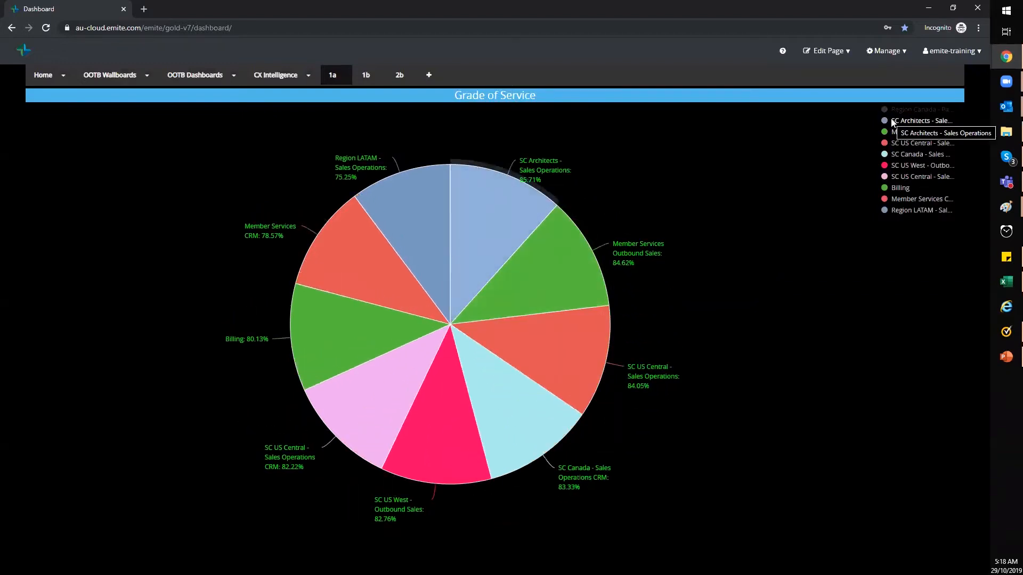
- Exclude the red SC US Central, Member Services CRM and SC Canada slices from the pie through their legend entries
click(884, 143)
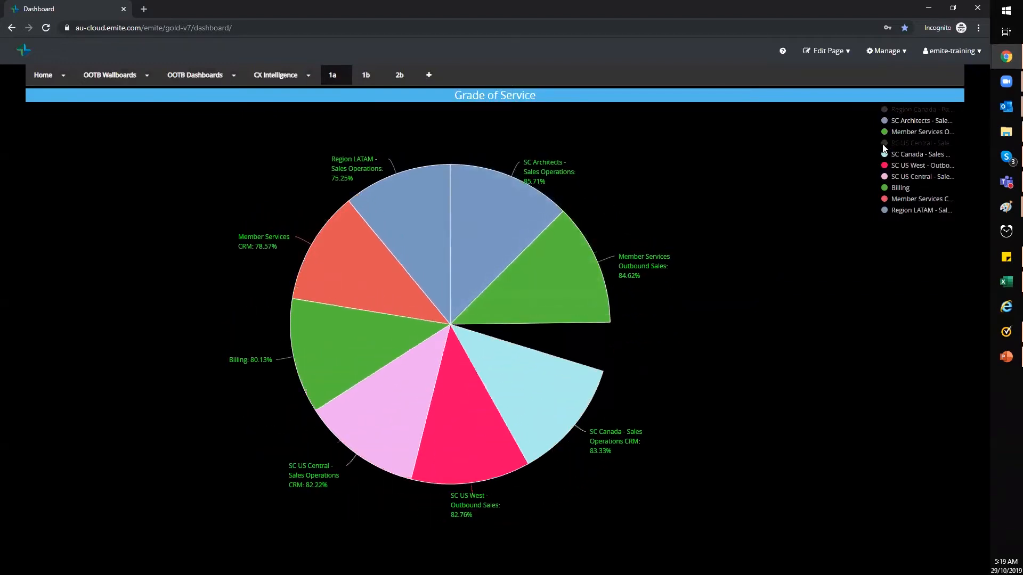
click(883, 198)
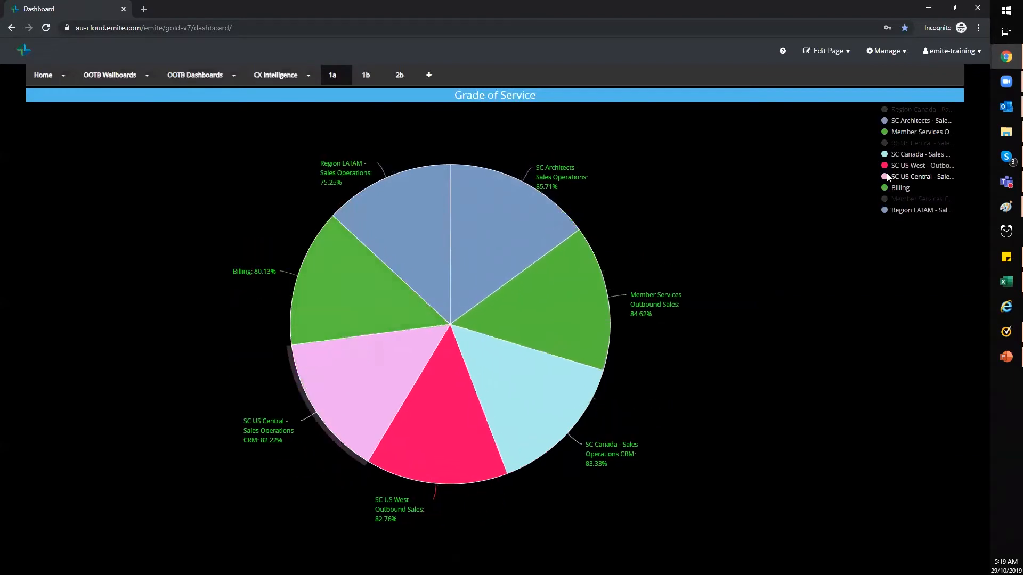
click(884, 155)
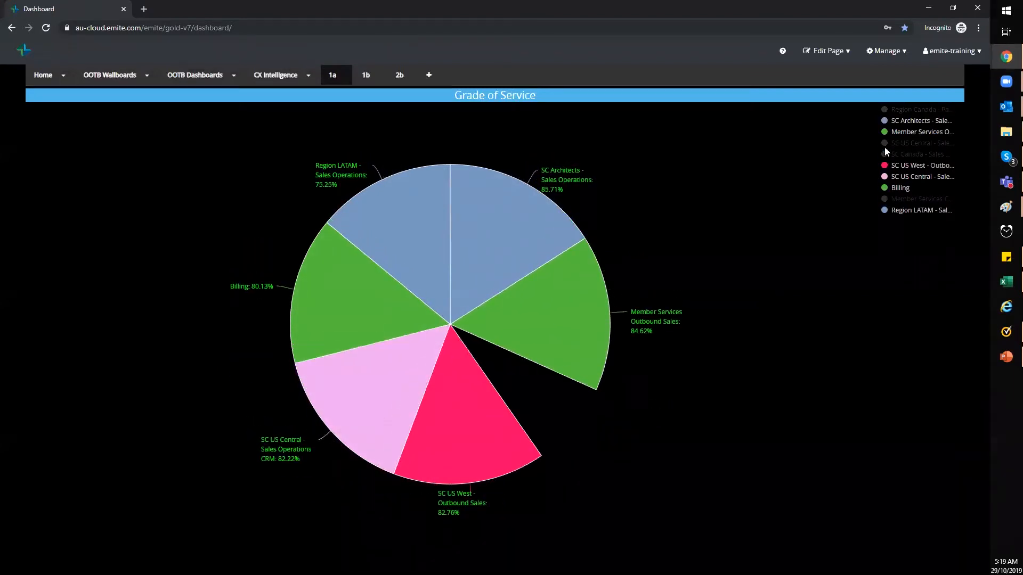
- Change the Grade of Service report's chart type to 3D Donut
click(888, 98)
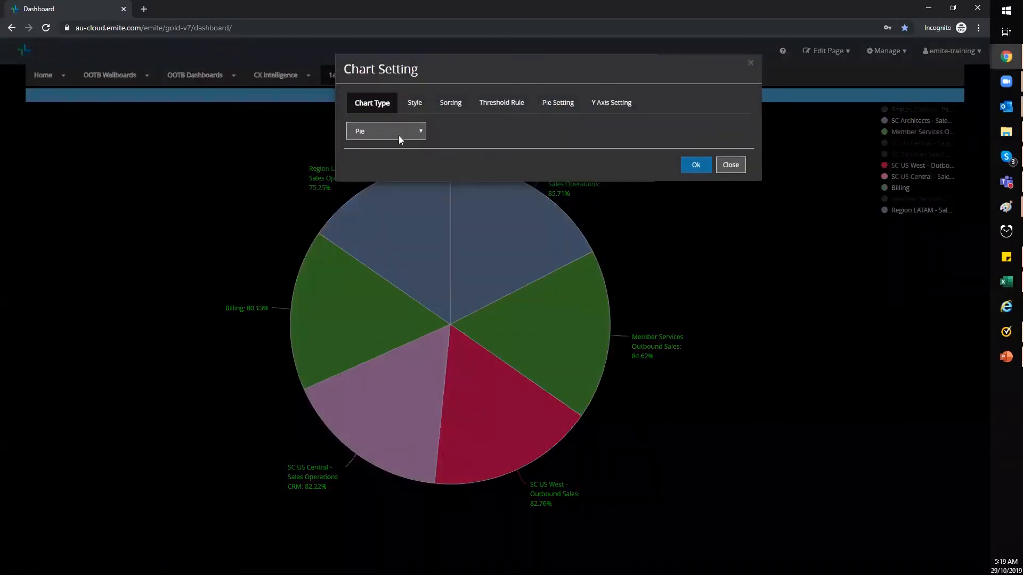
click(416, 133)
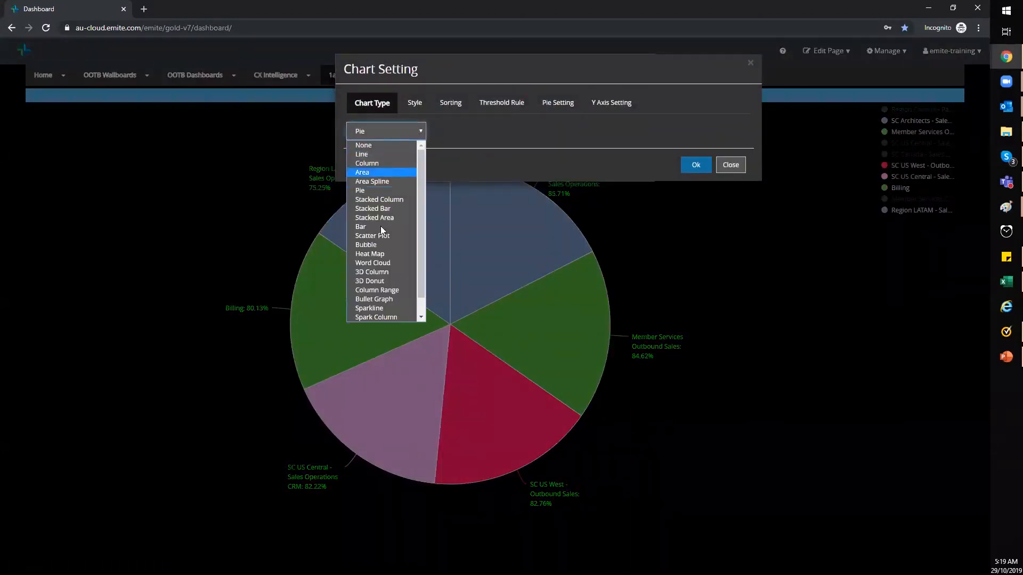
click(378, 285)
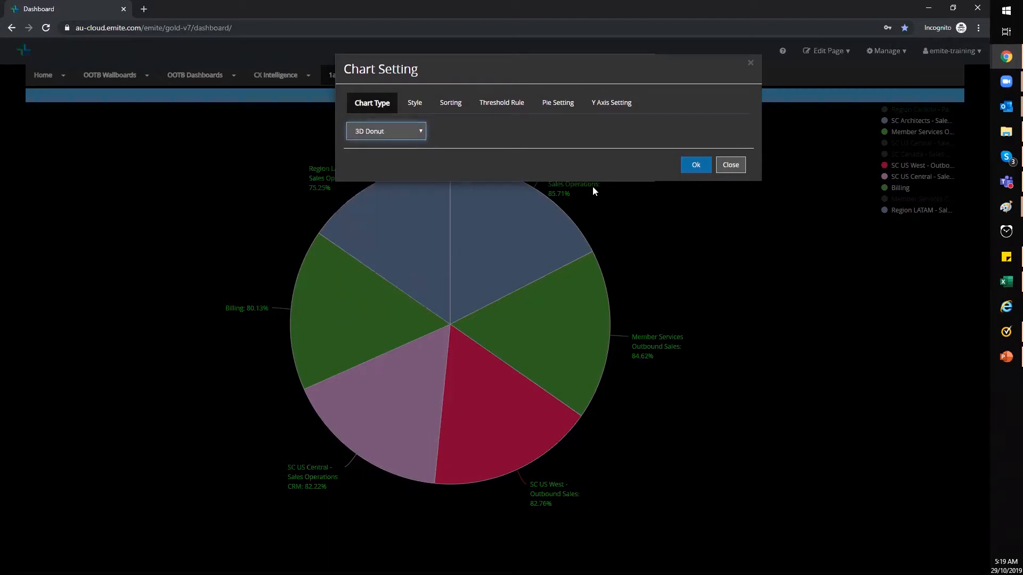
click(704, 174)
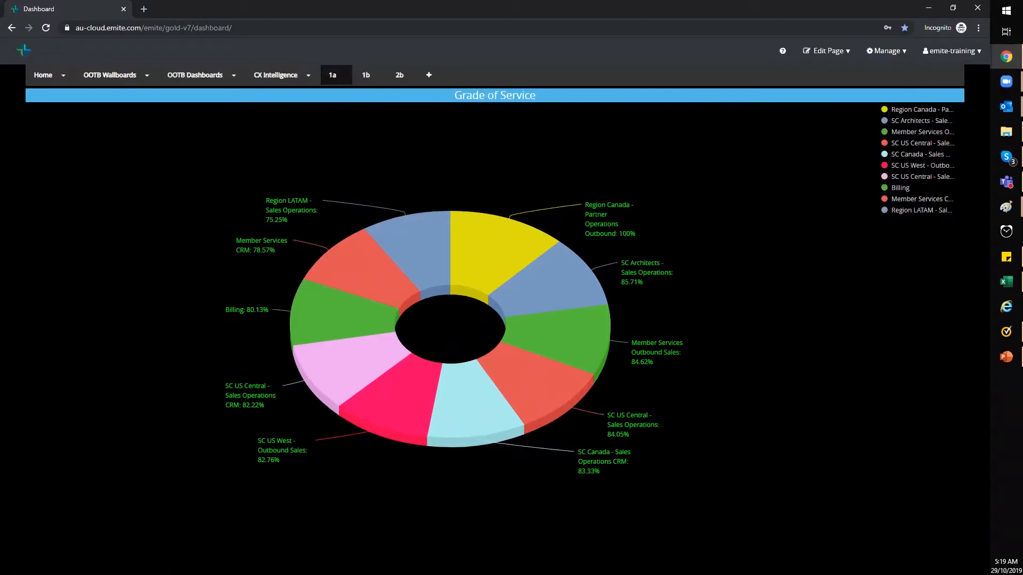
key(alt+Tab)
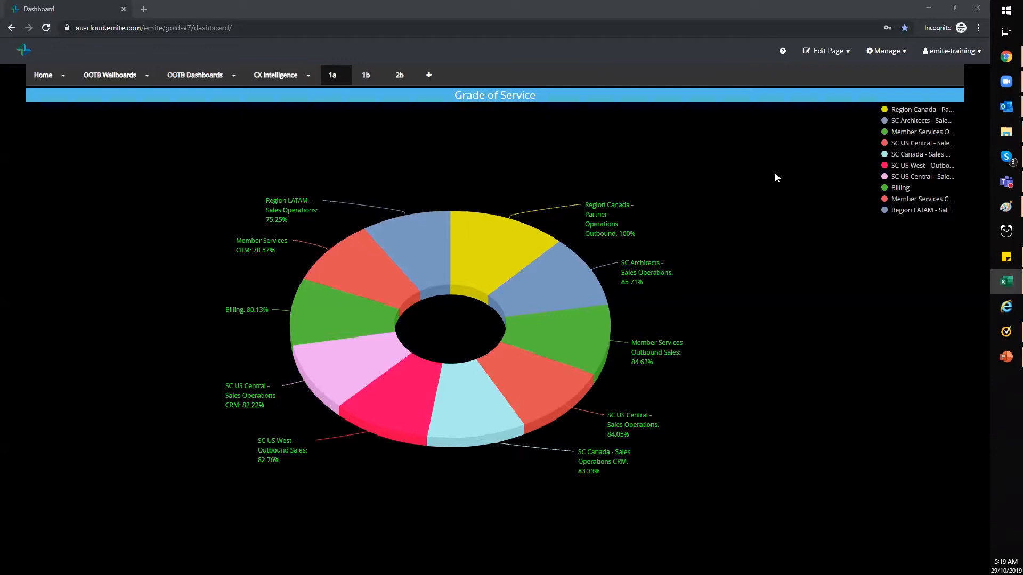
- Set the Grade of Service report's time configuration to Last Week
mouse_move(855, 104)
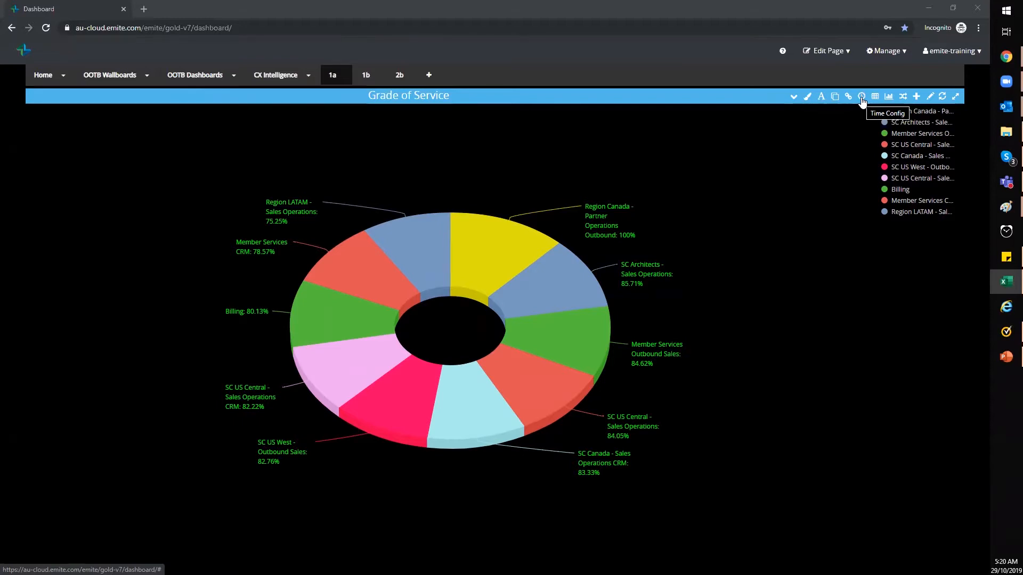
click(861, 97)
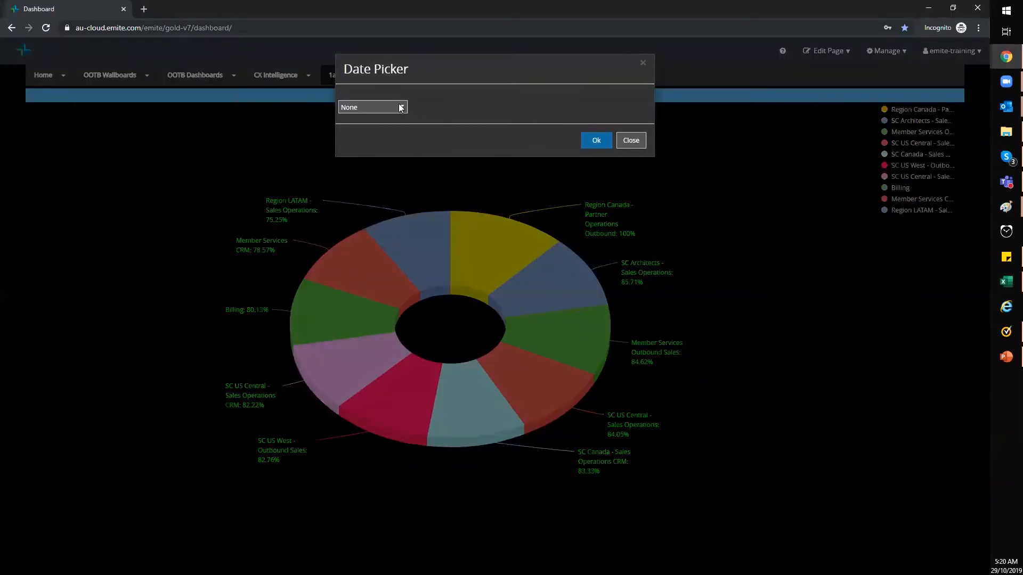
click(401, 108)
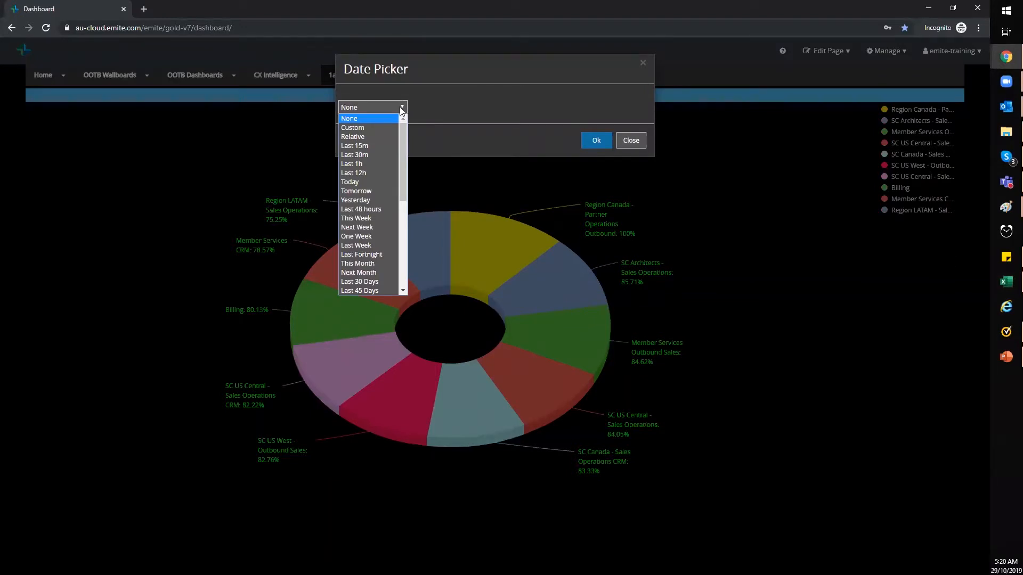
drag(404, 159, 403, 178)
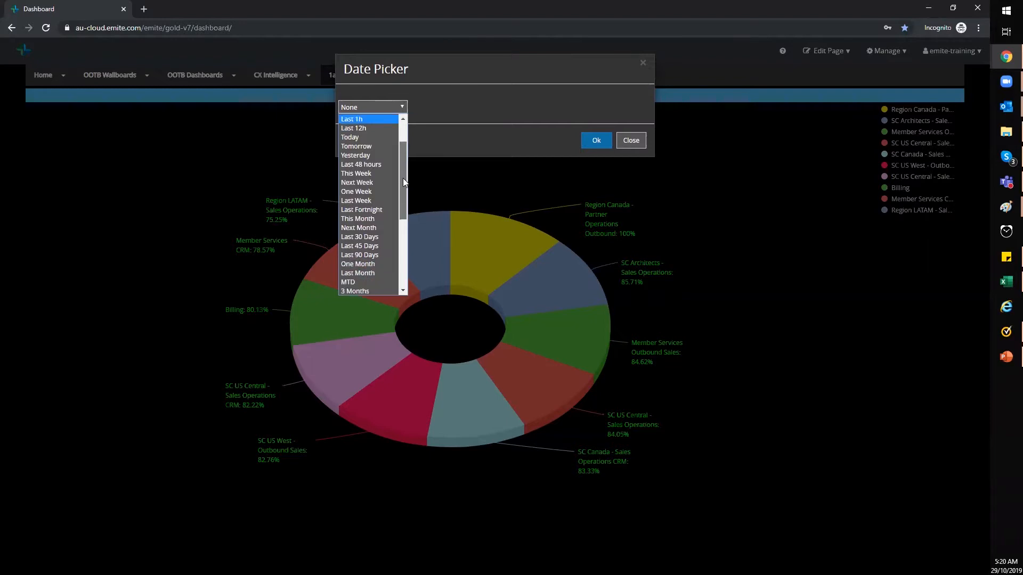
click(370, 201)
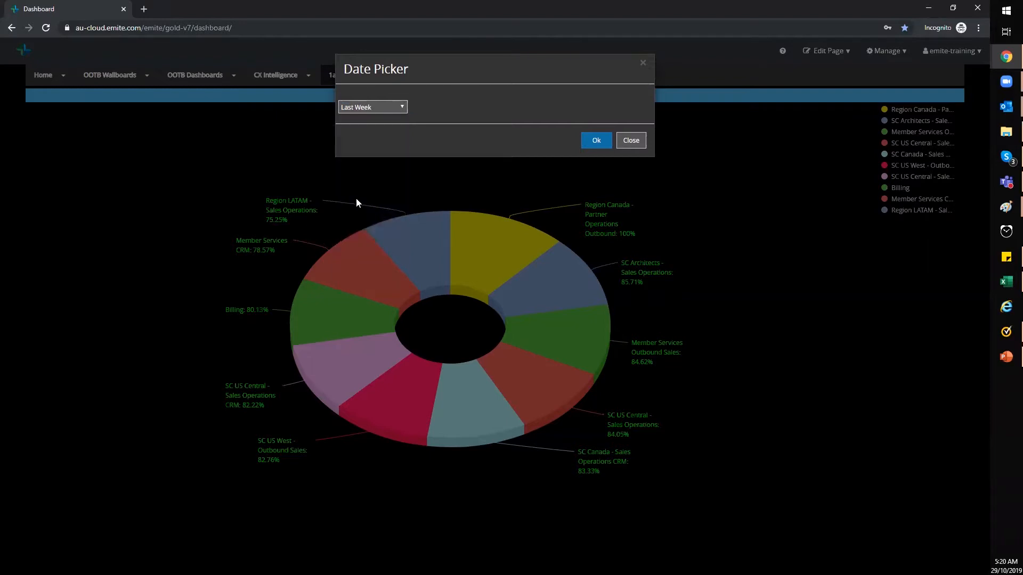
click(595, 141)
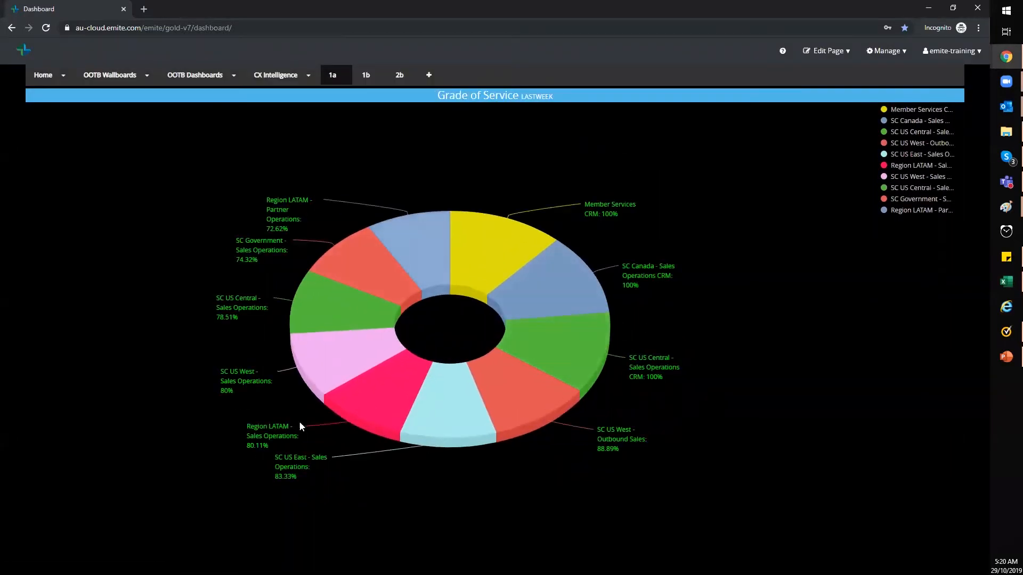
mouse_move(530, 100)
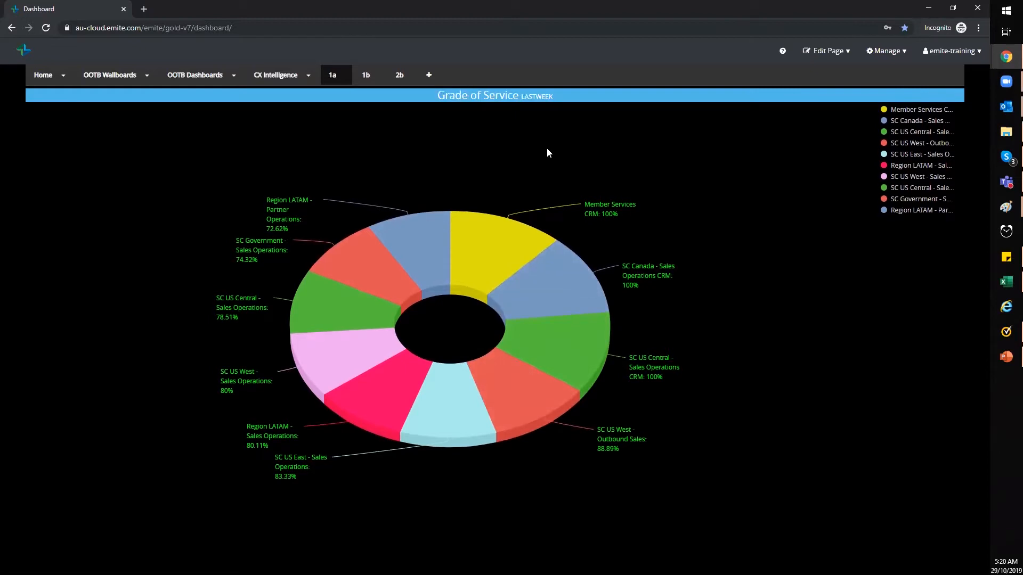
- Show the Grade of Service report as a grid and check its column visibility settings, keeping all columns selected
mouse_move(861, 99)
mouse_move(876, 100)
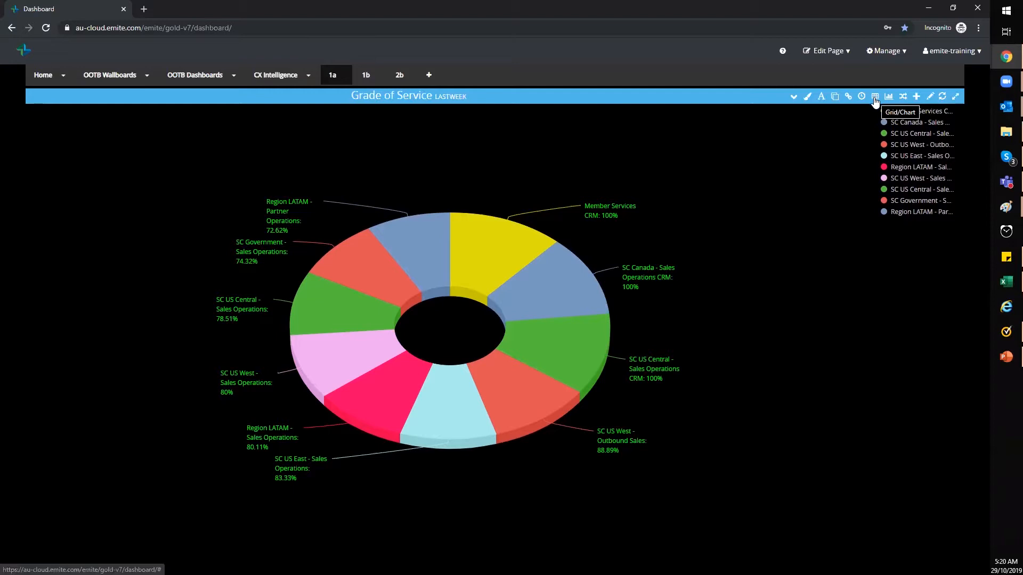
click(875, 102)
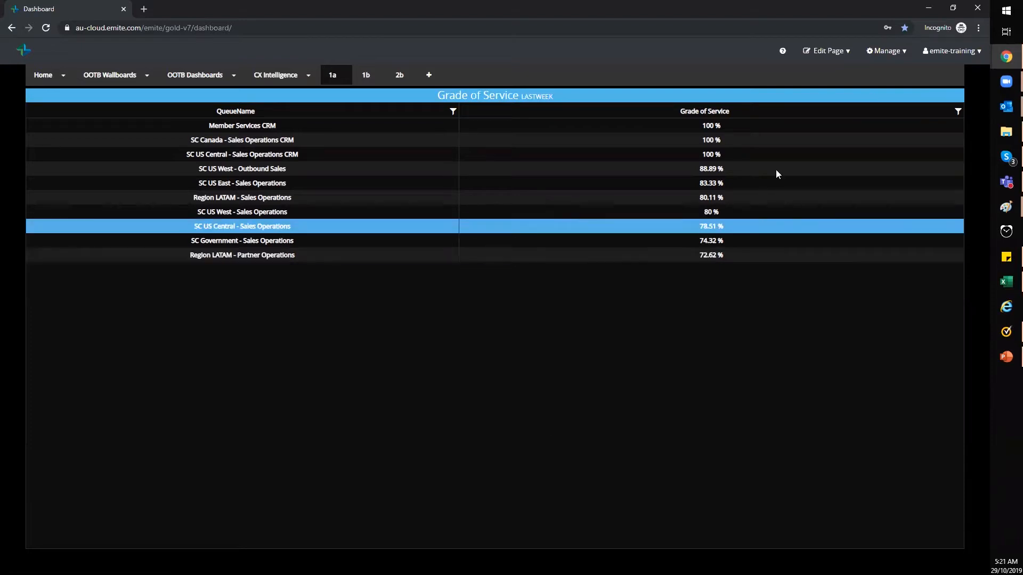
mouse_move(827, 101)
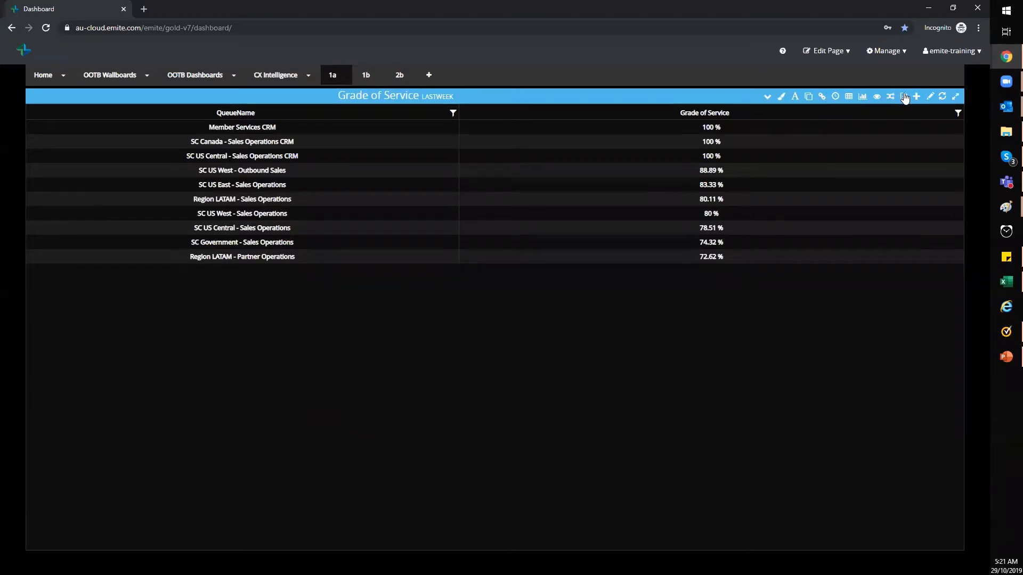
click(877, 98)
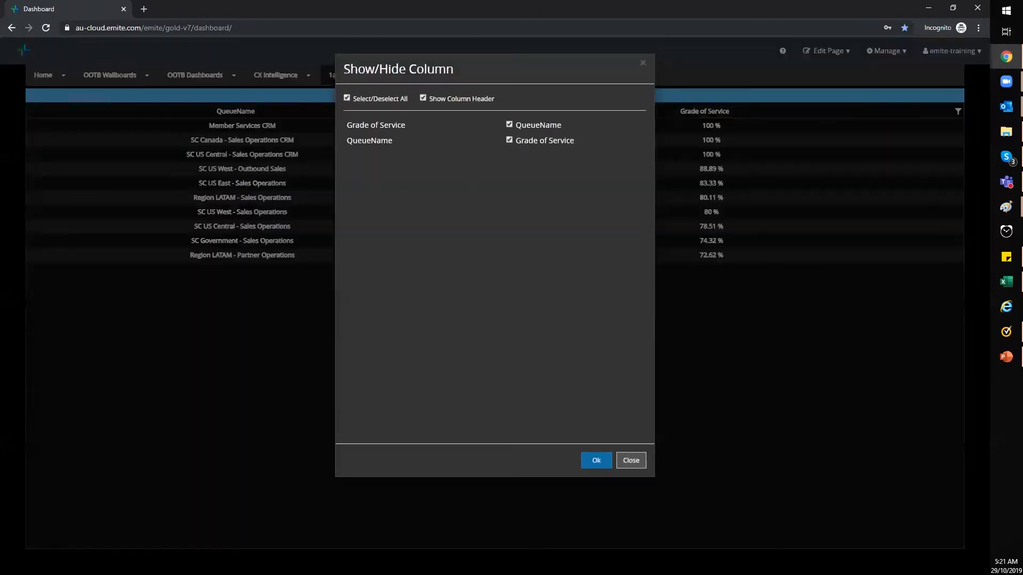
click(594, 461)
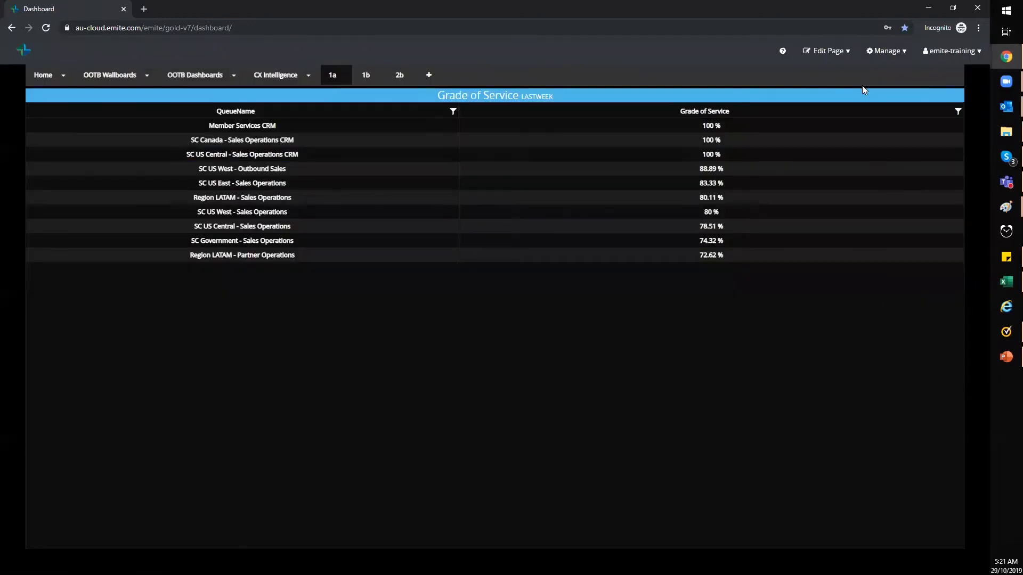
- Switch the Grade of Service report from the grid back to its chart view
mouse_move(863, 99)
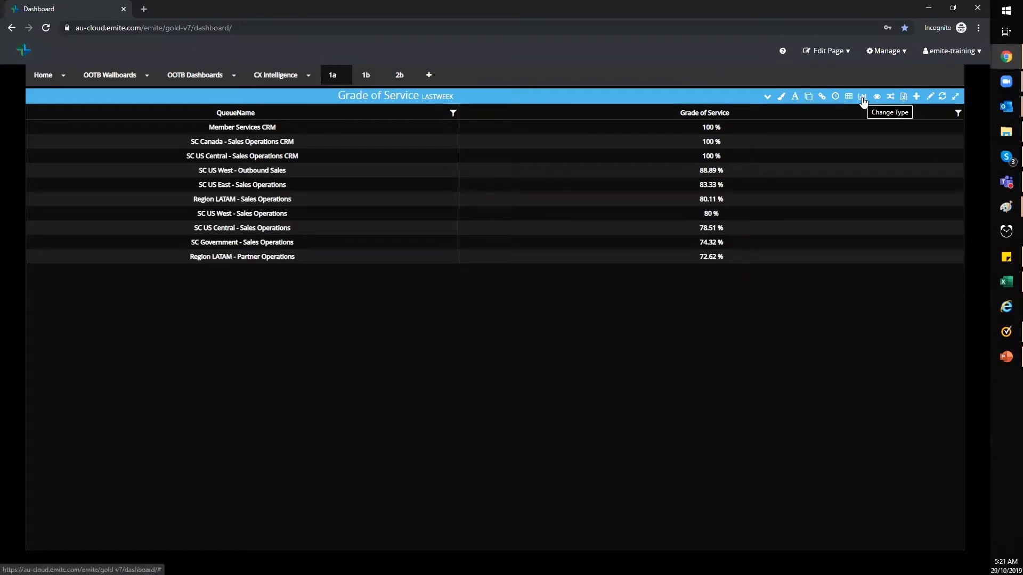
click(863, 99)
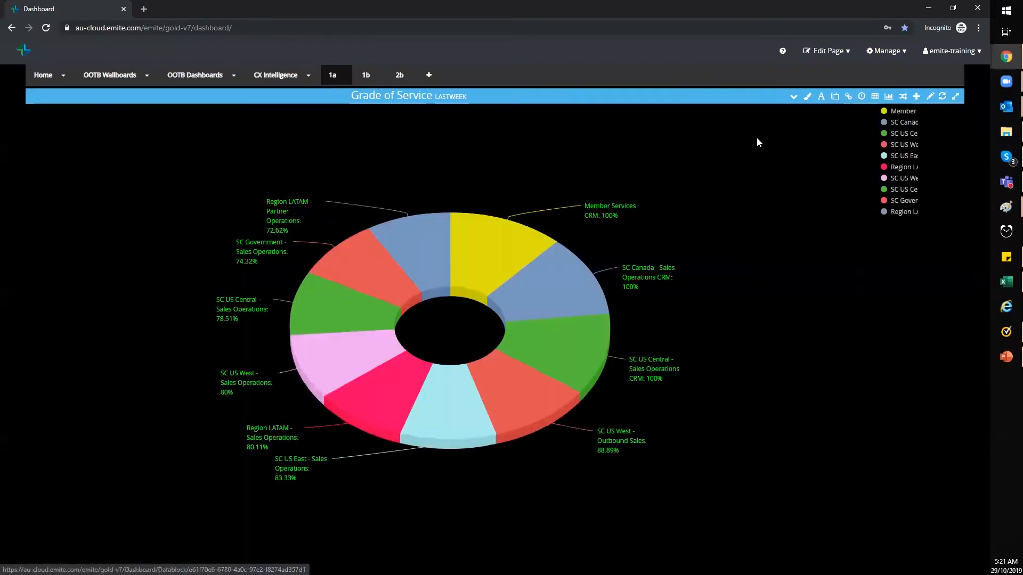
mouse_move(884, 100)
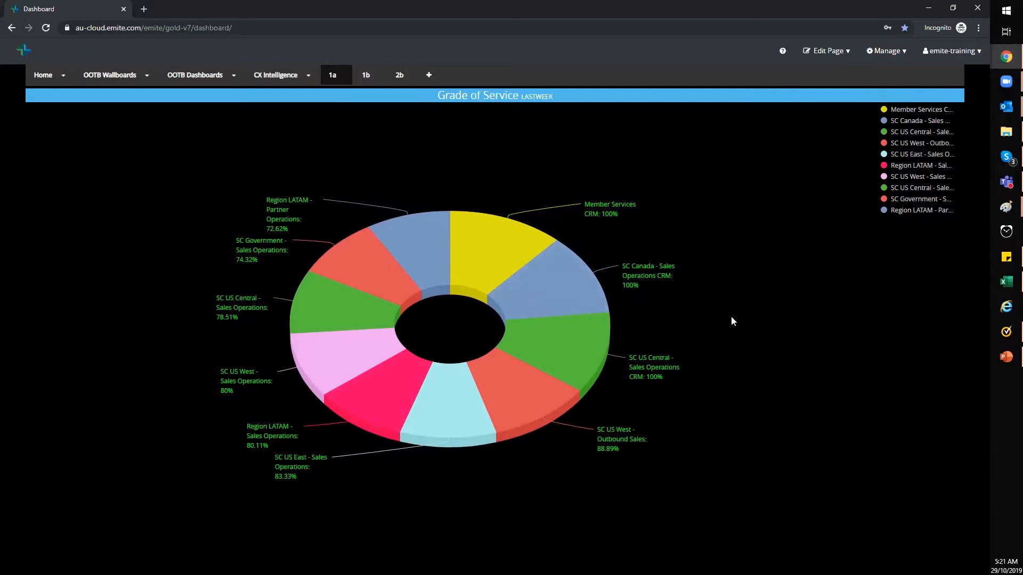
- On dashboard page 1b, add a Date Picker datablock titled Date Picker with the Black style in the empty block beside % Transferred
click(366, 79)
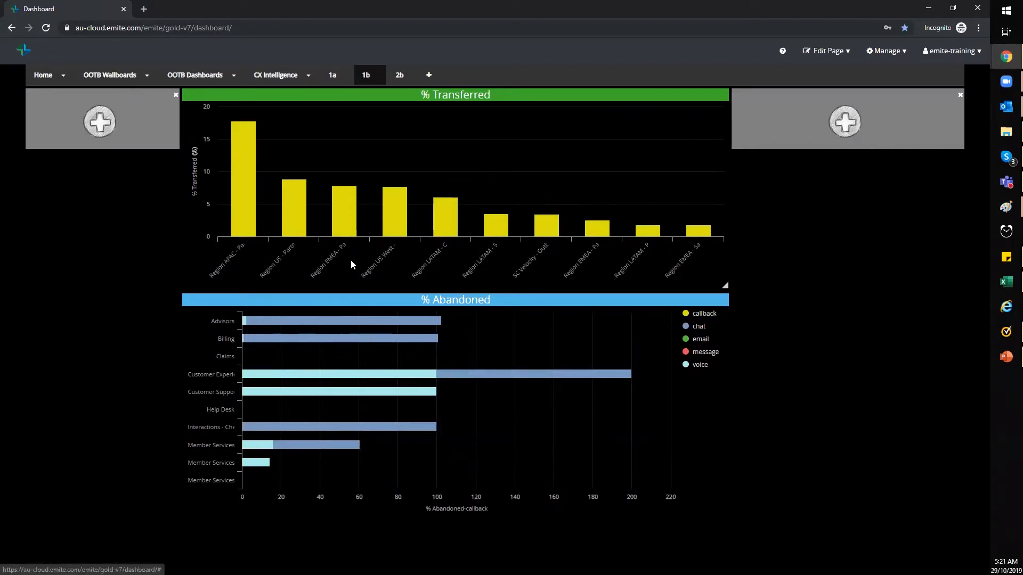
mouse_move(626, 97)
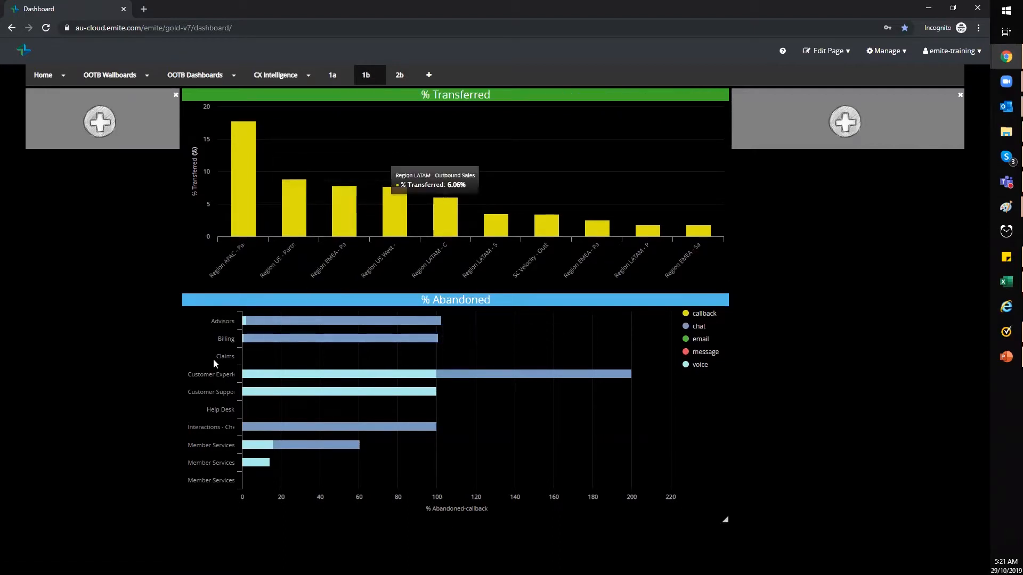
mouse_move(619, 304)
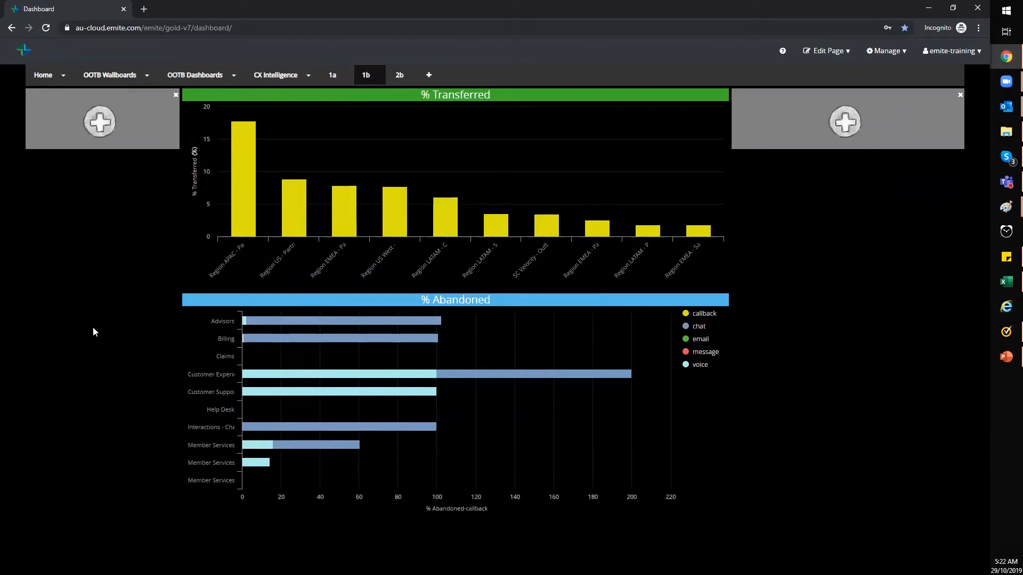
click(104, 124)
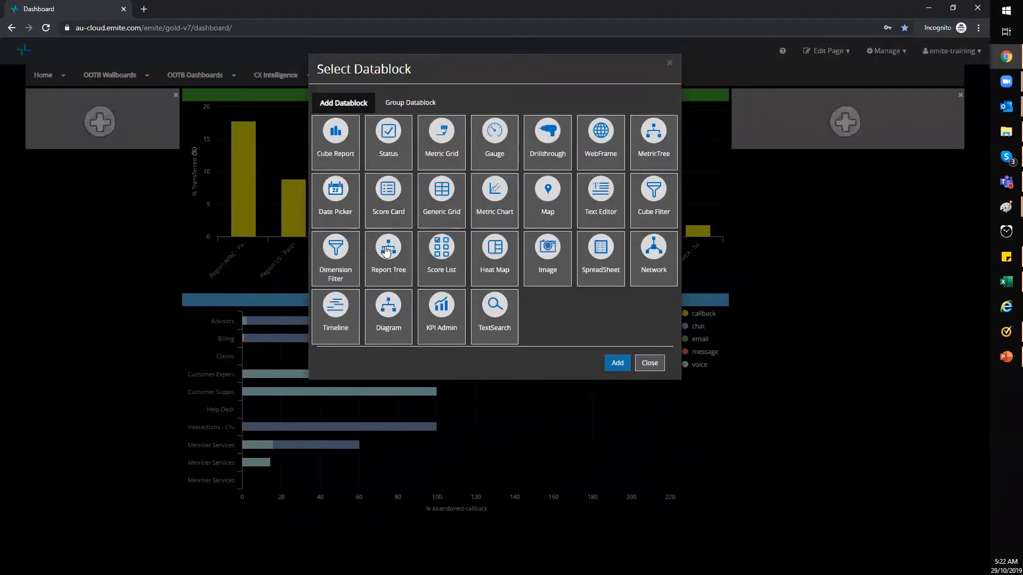
click(336, 201)
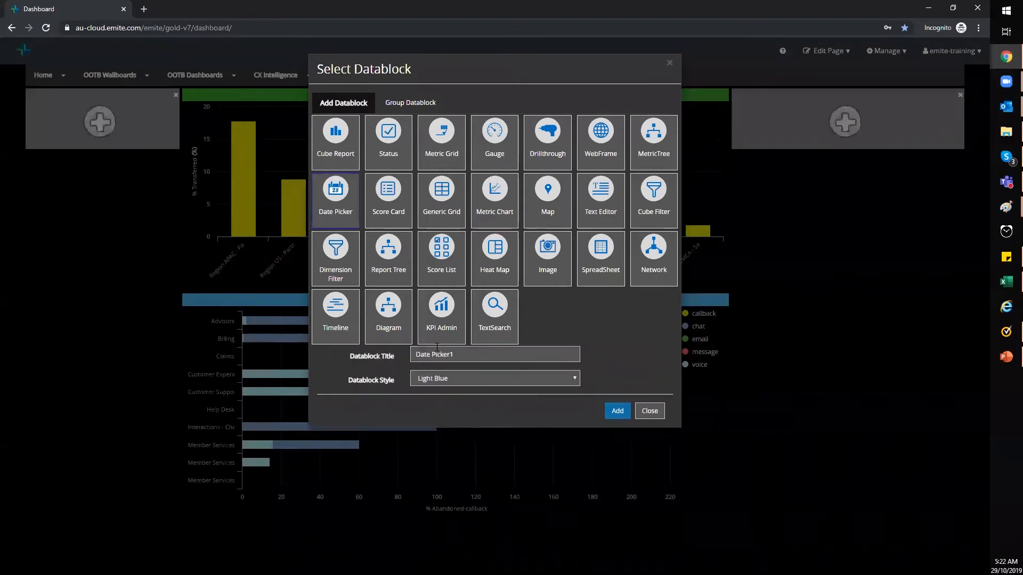
click(512, 379)
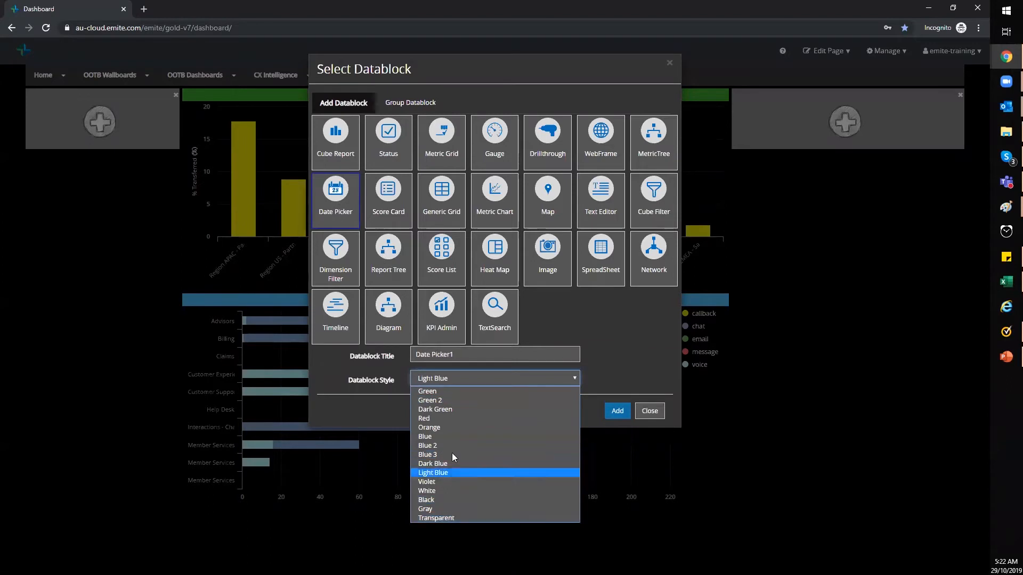
click(441, 500)
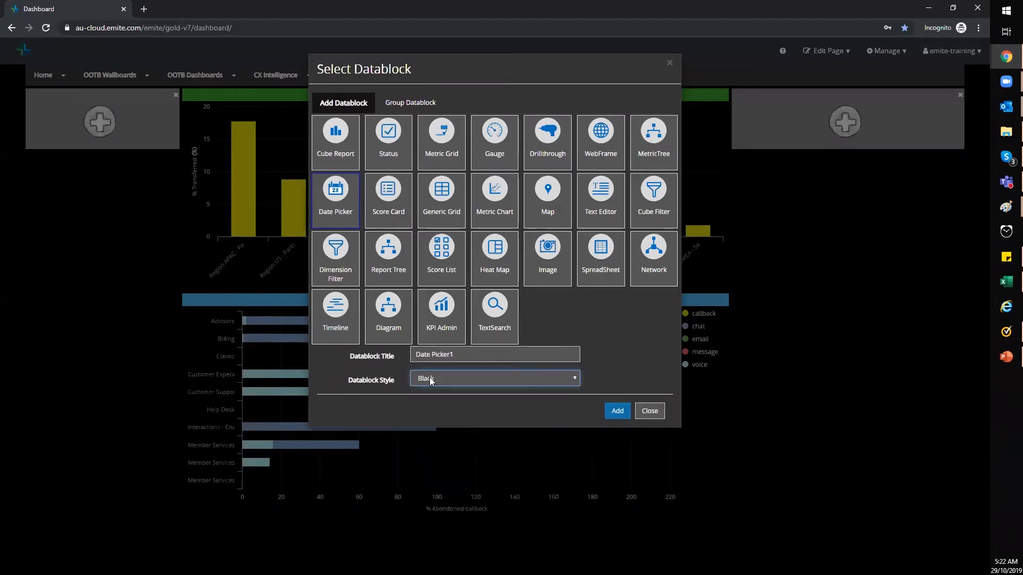
click(463, 355)
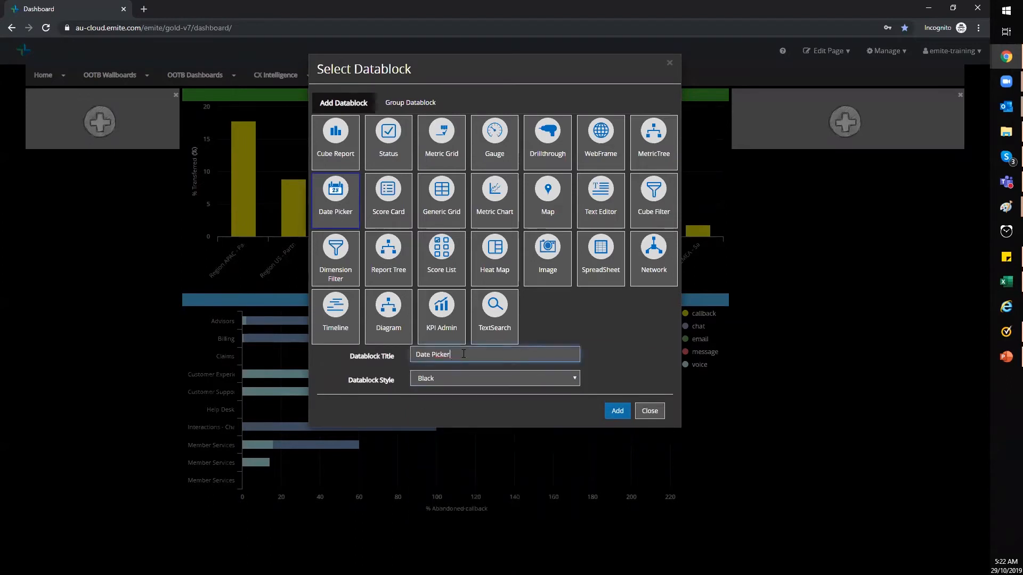
click(616, 410)
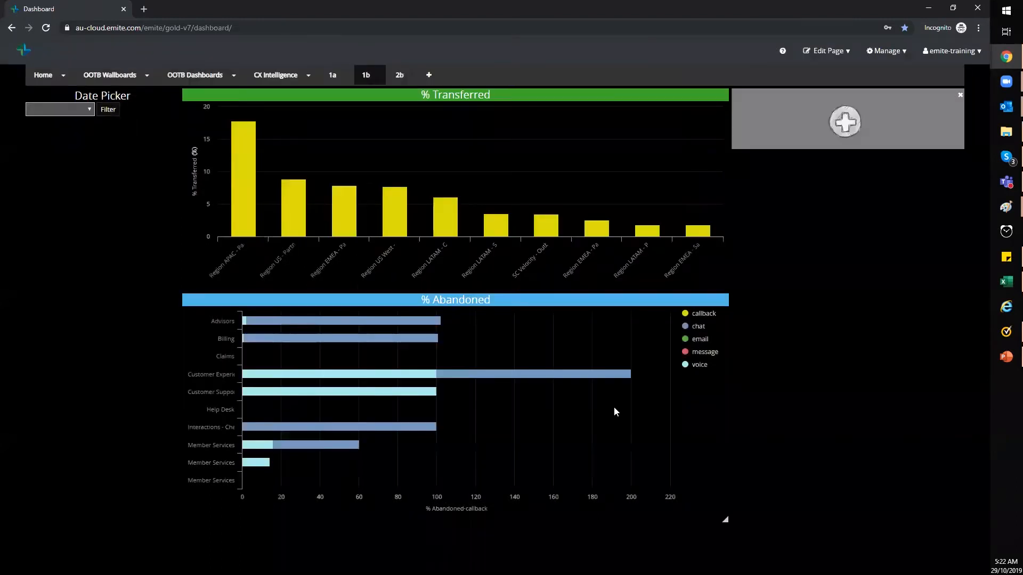
- Link the Date Picker datablock to the % Transferred and % Abandoned reports
mouse_move(92, 112)
mouse_move(143, 106)
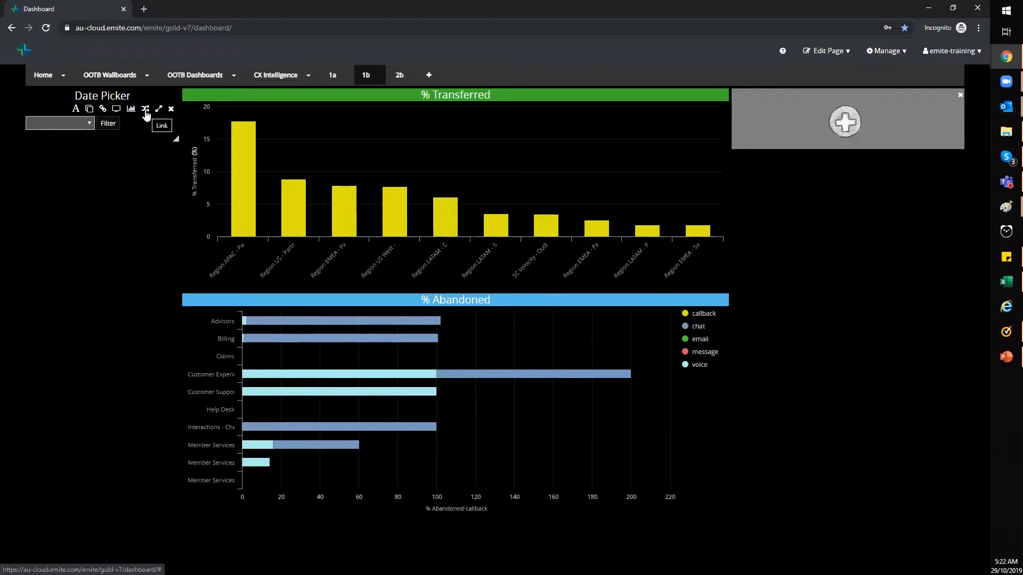
click(146, 110)
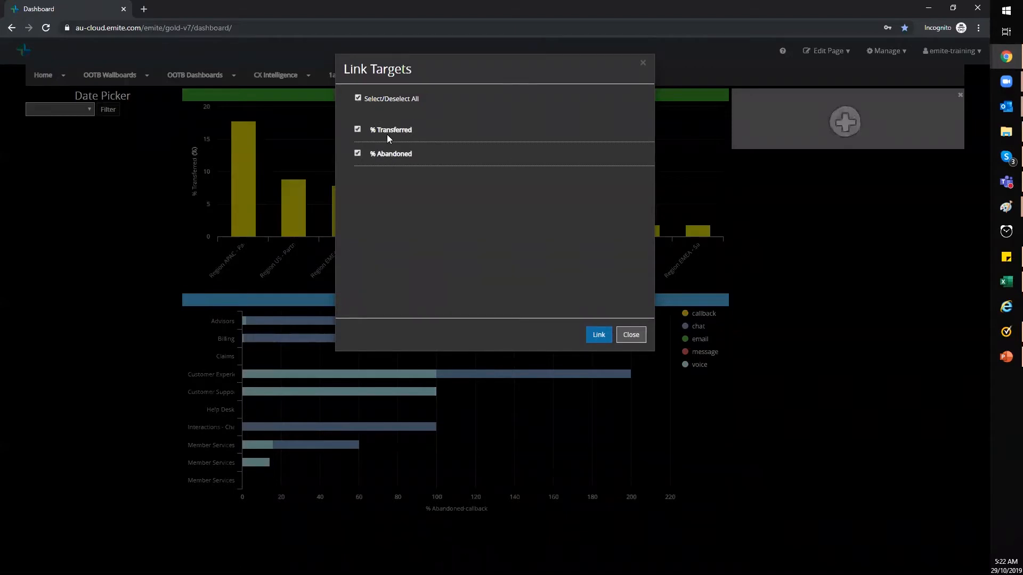
click(599, 335)
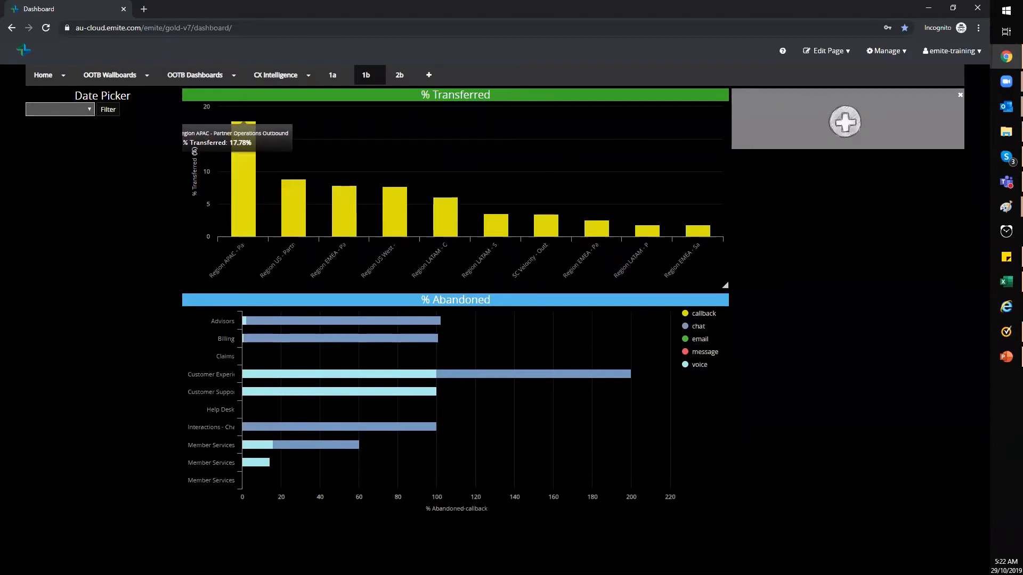
- Filter the linked % Transferred and % Abandoned reports to Yesterday with the Date Picker
click(87, 110)
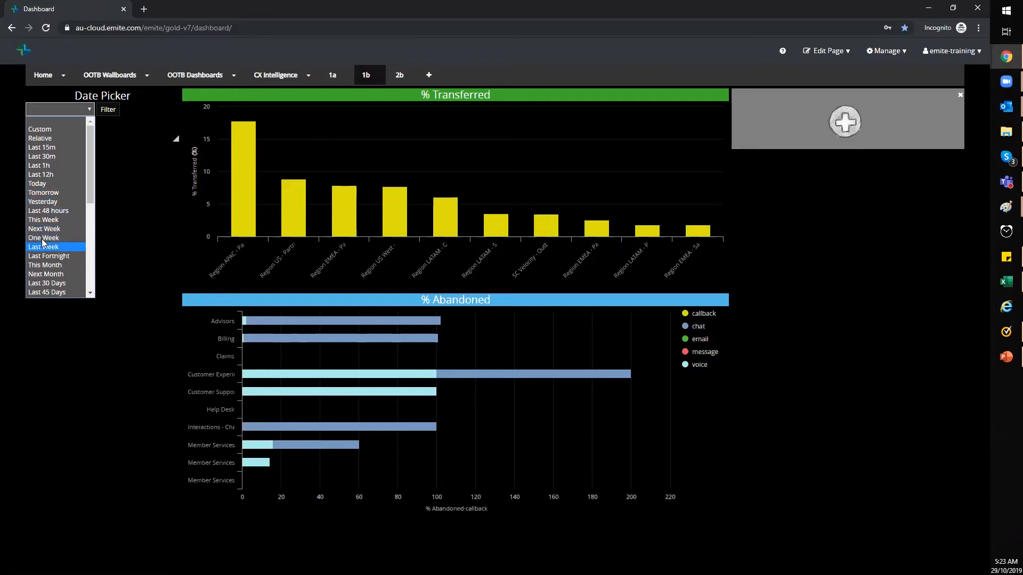
click(47, 205)
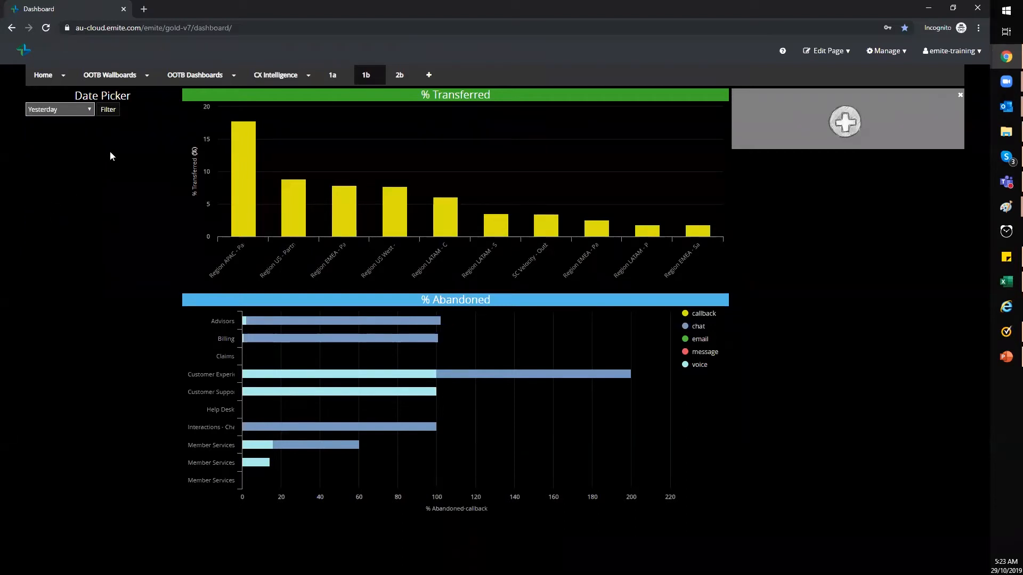
click(111, 113)
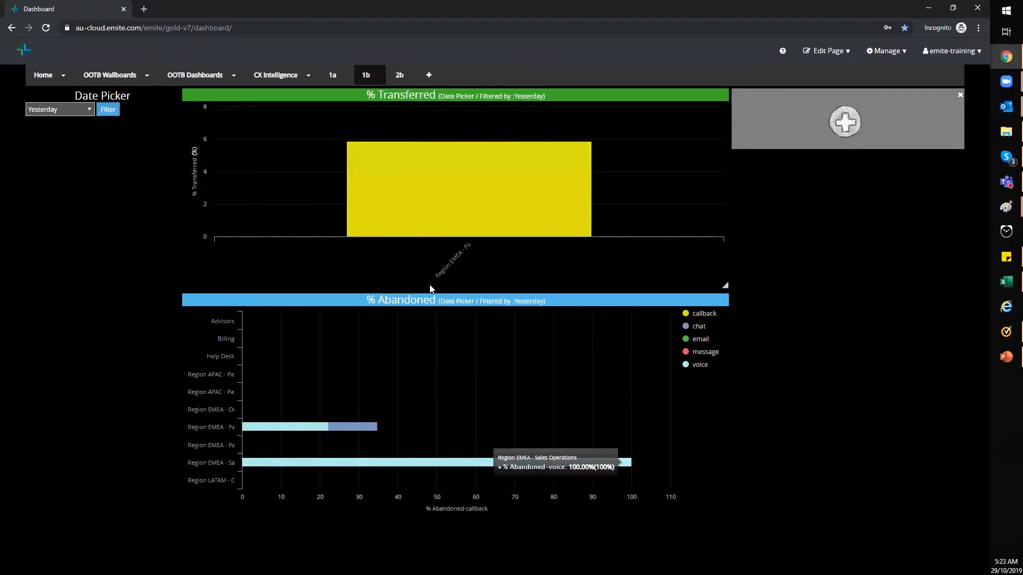
- Look through the Date Picker's period options and filter both linked reports to Today
click(87, 109)
scroll(83, 261, down, 5)
scroll(93, 167, up, 5)
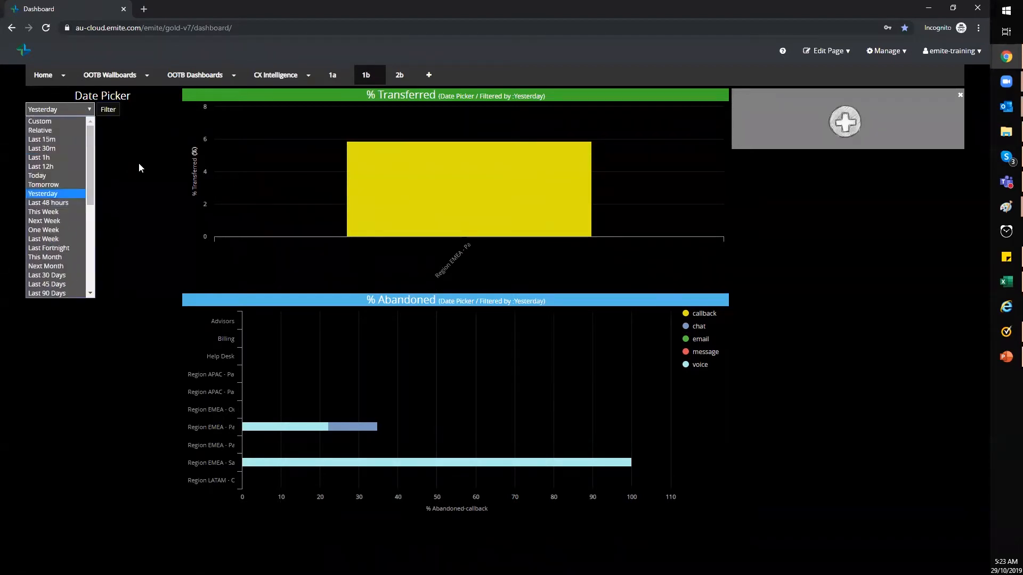
click(37, 176)
click(110, 110)
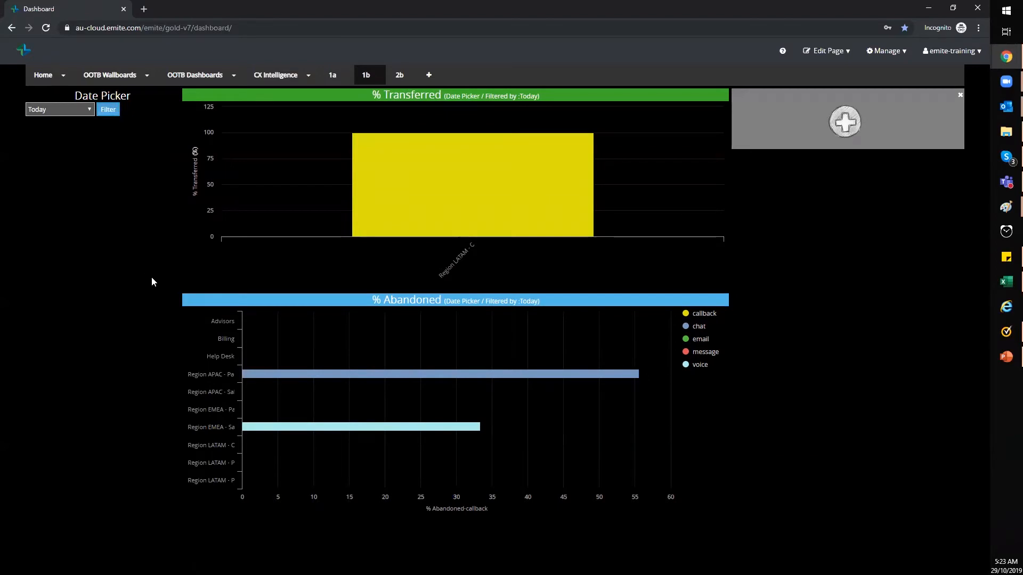
- Filter the % Transferred and % Abandoned reports to Last Week with the Date Picker
click(89, 111)
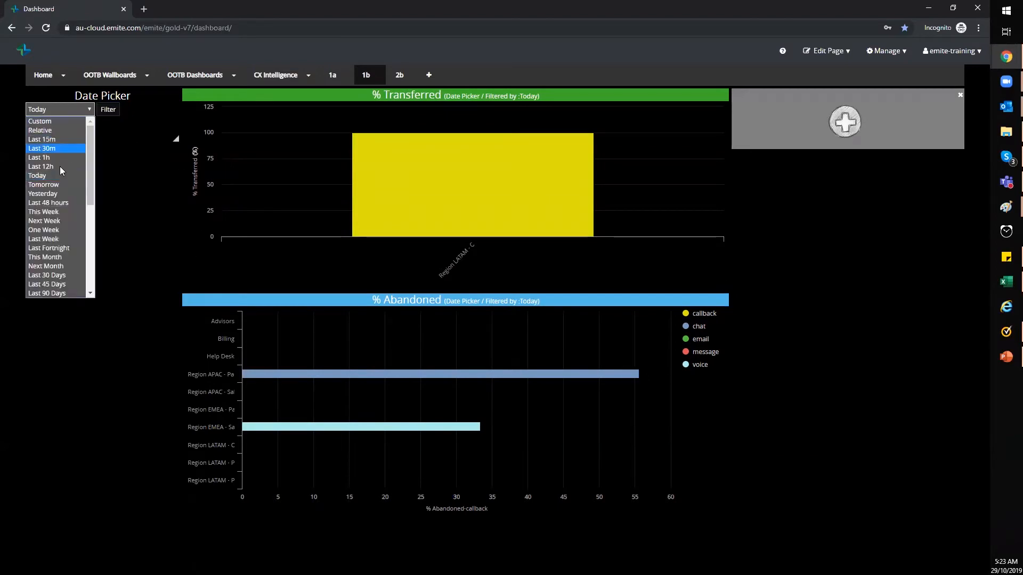
click(47, 239)
click(108, 110)
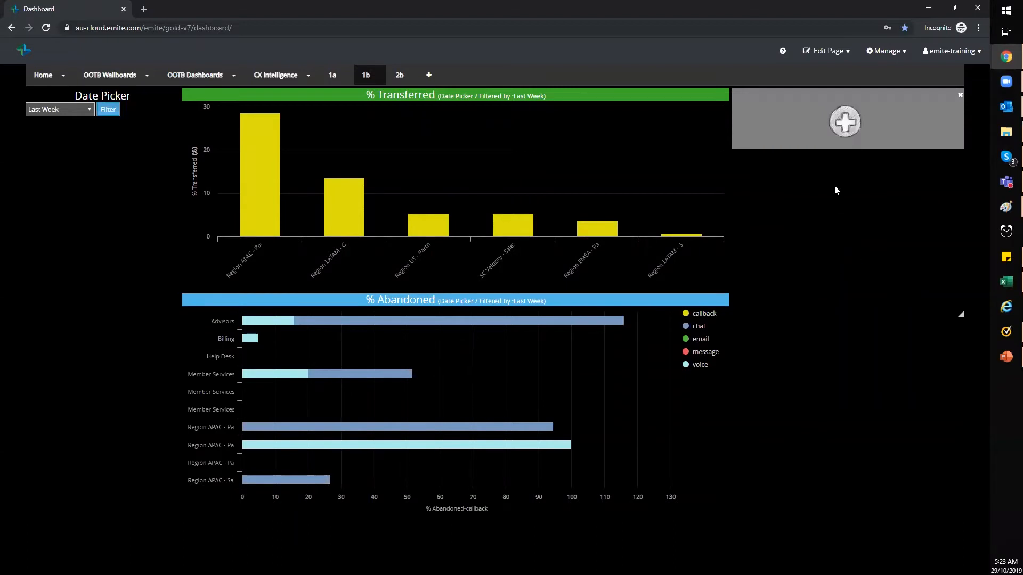
click(844, 124)
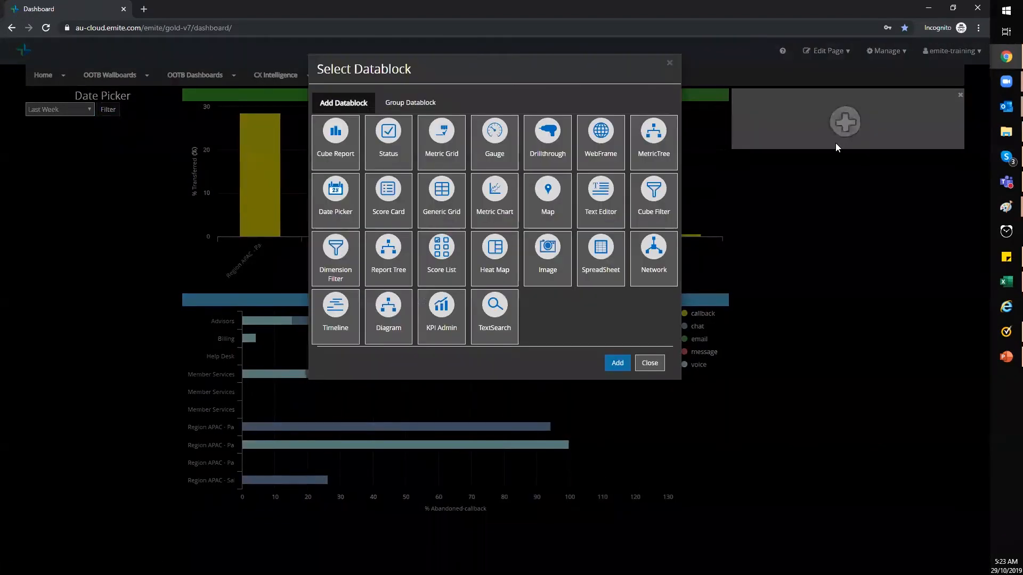
click(671, 65)
click(826, 51)
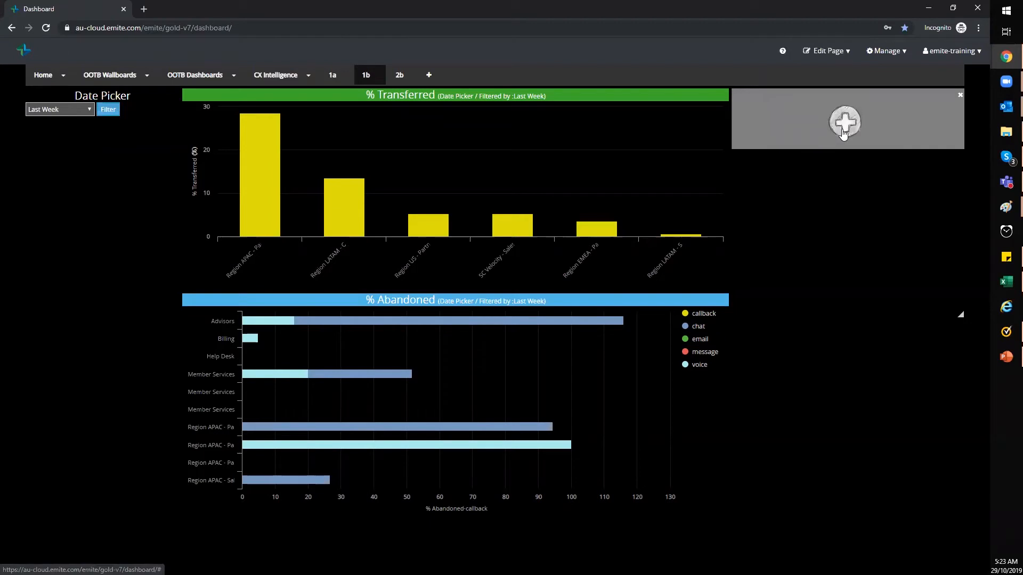
- Add a Drillthrough datablock titled Details with the Black style in the empty block beside % Transferred
click(844, 122)
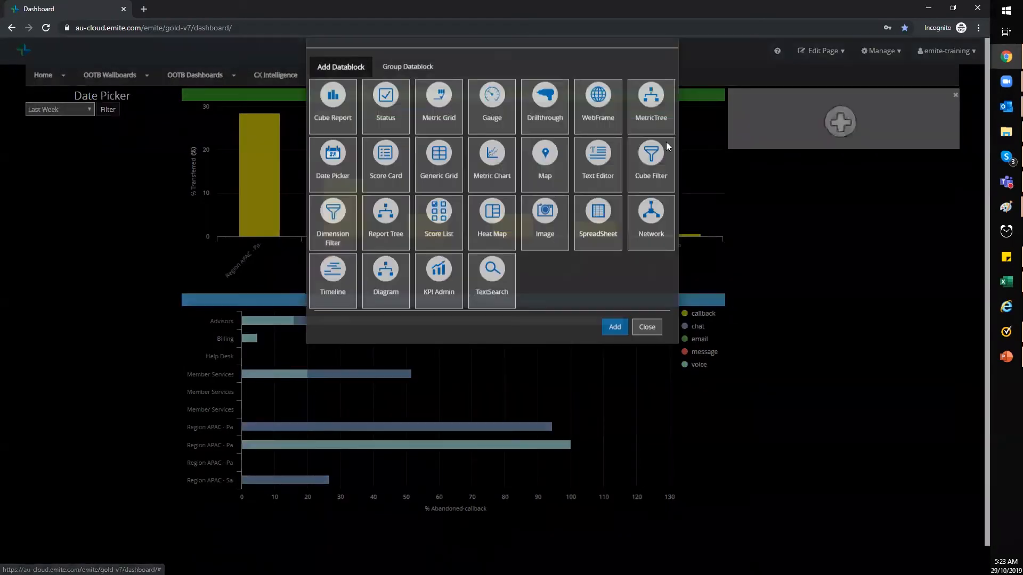
click(549, 150)
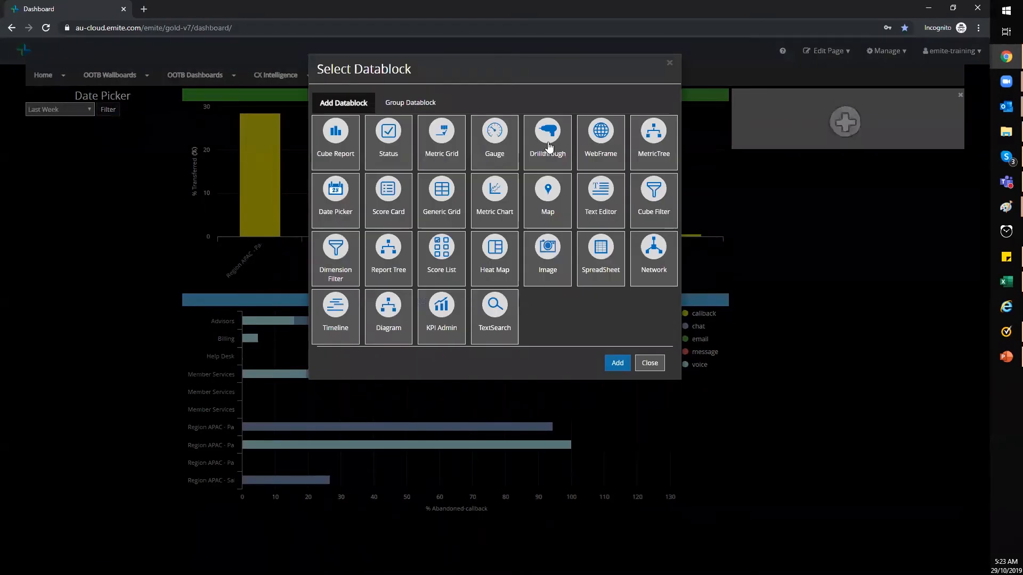
click(500, 378)
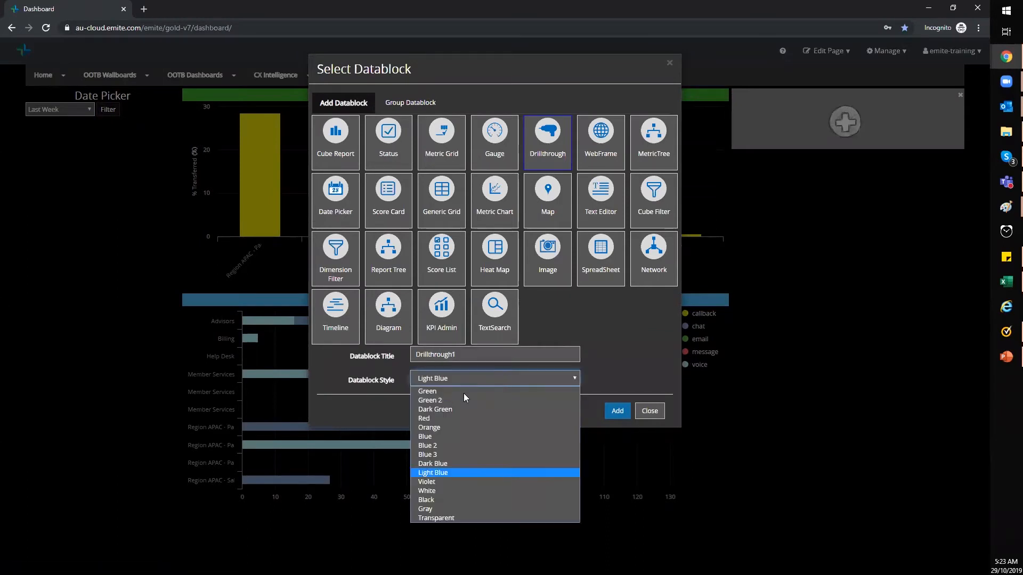
click(445, 490)
double_click(442, 353)
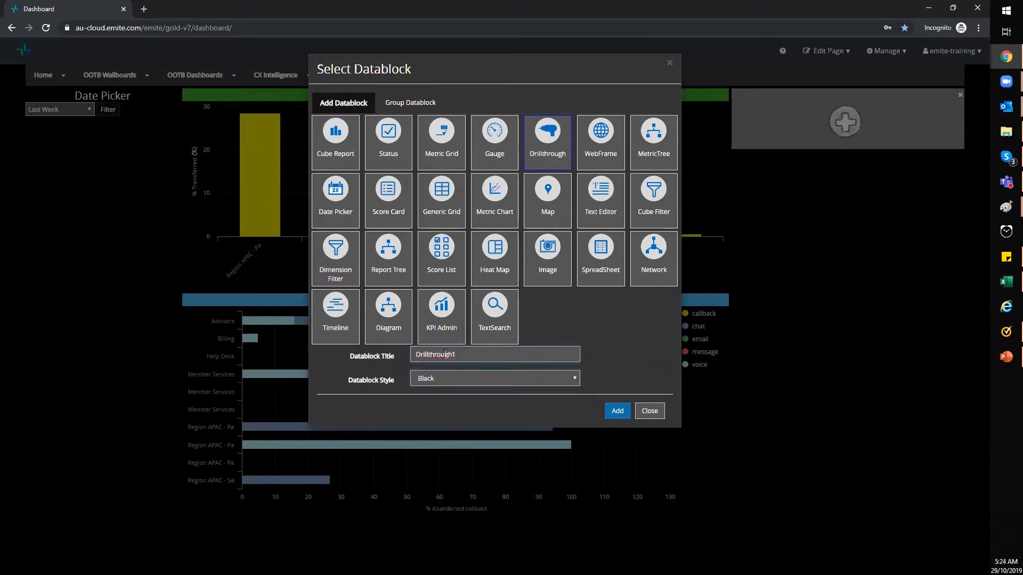
text(Details)
click(616, 409)
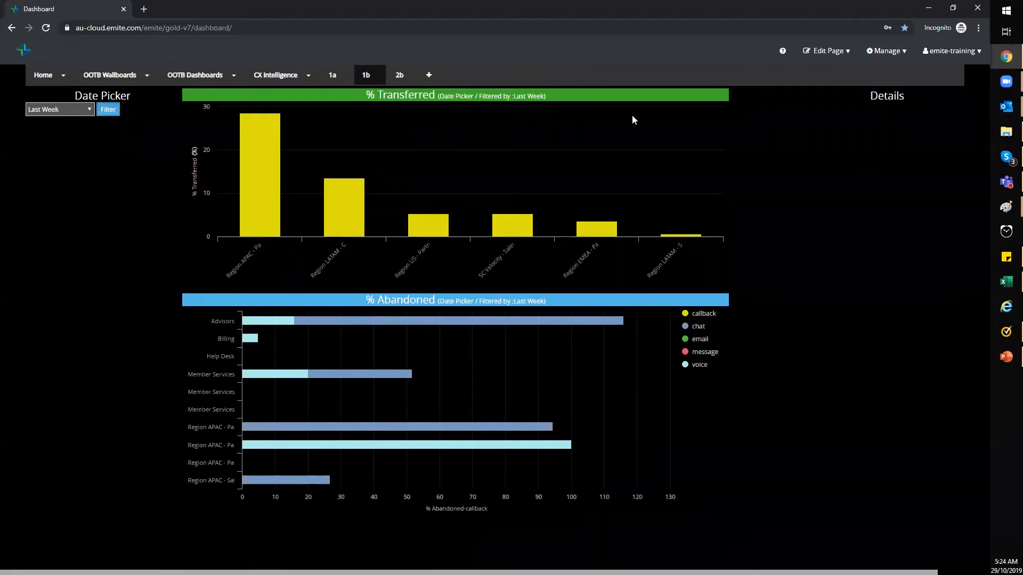
- Link both the % Transferred and % Abandoned reports to the Details datablock as their only target
mouse_move(656, 103)
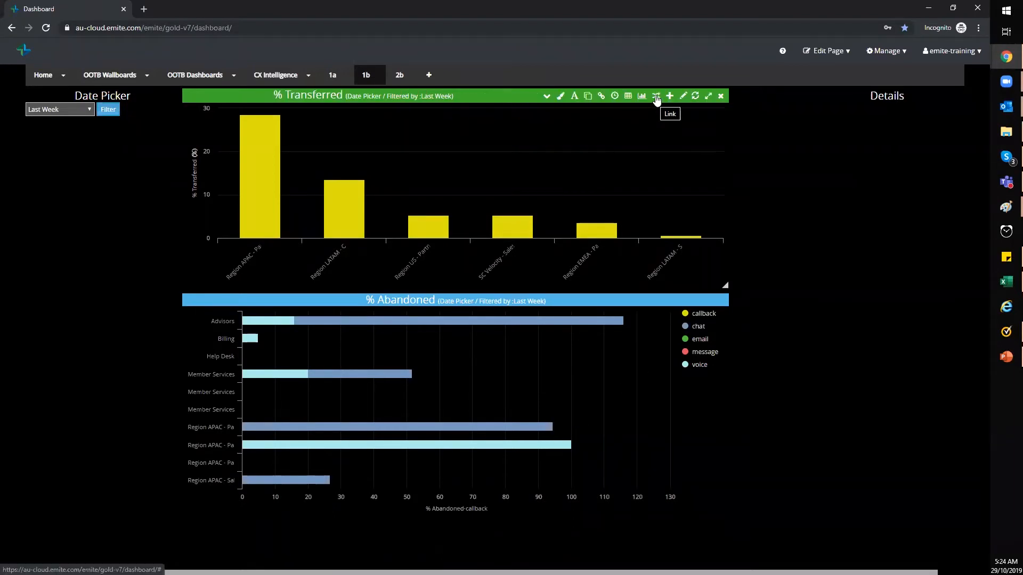
click(656, 96)
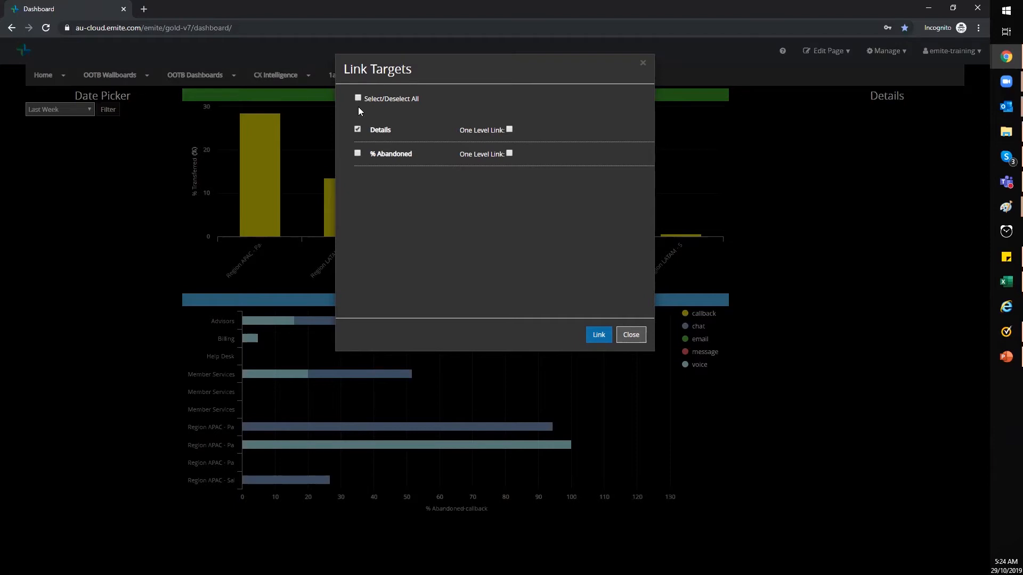
click(598, 335)
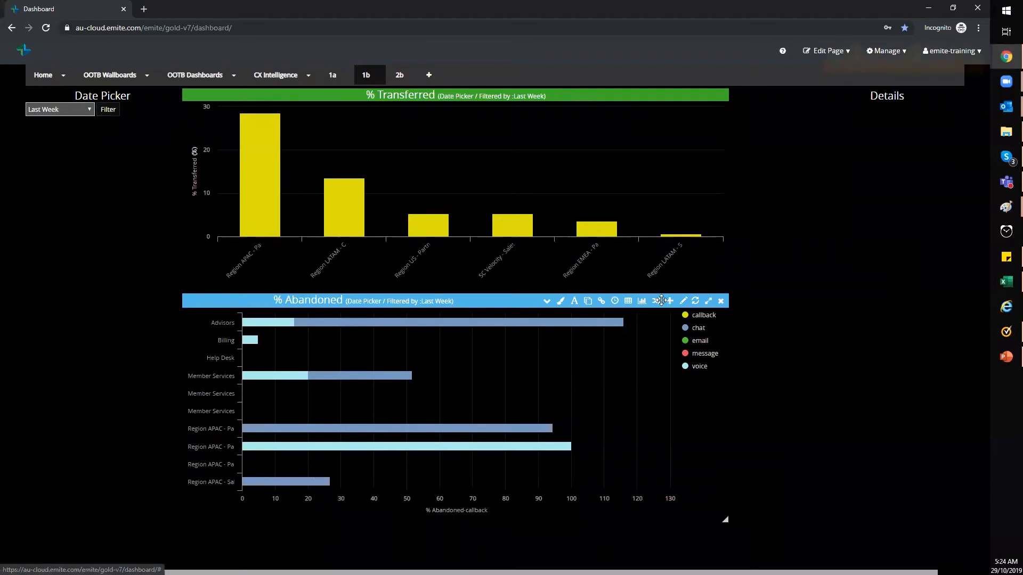
click(656, 300)
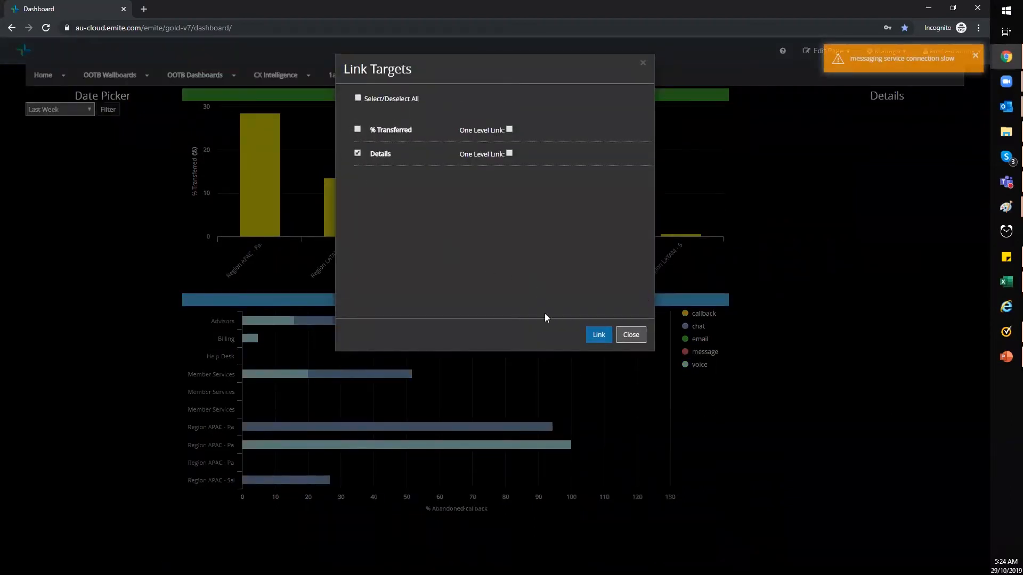
click(597, 335)
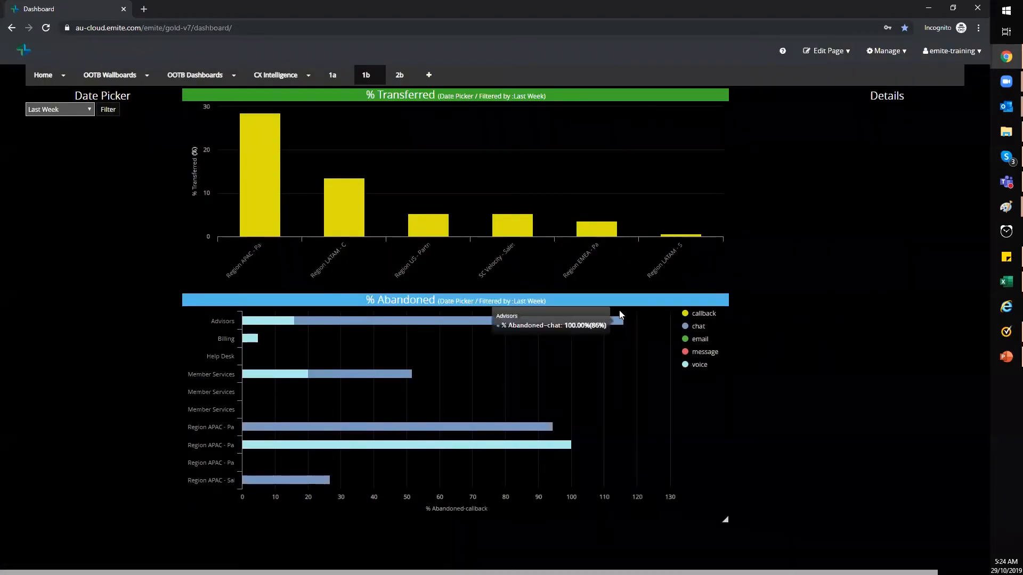
- Check the drillthrough details for Region LATAM - Outbound Sales transfers, Member Services voice abandons and Region APAC - Partner Operations chat abandons
mouse_move(337, 230)
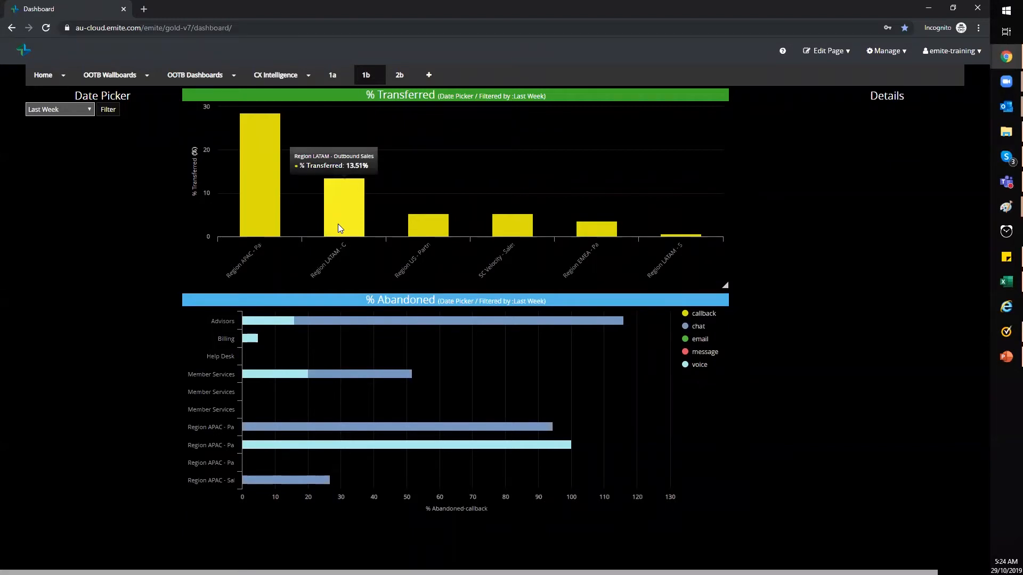
click(342, 213)
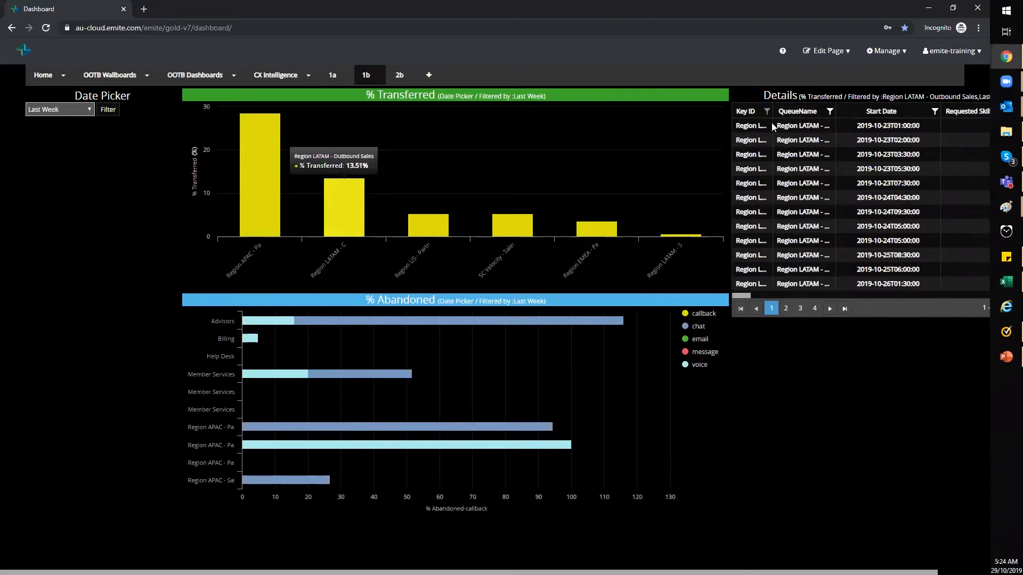
click(268, 374)
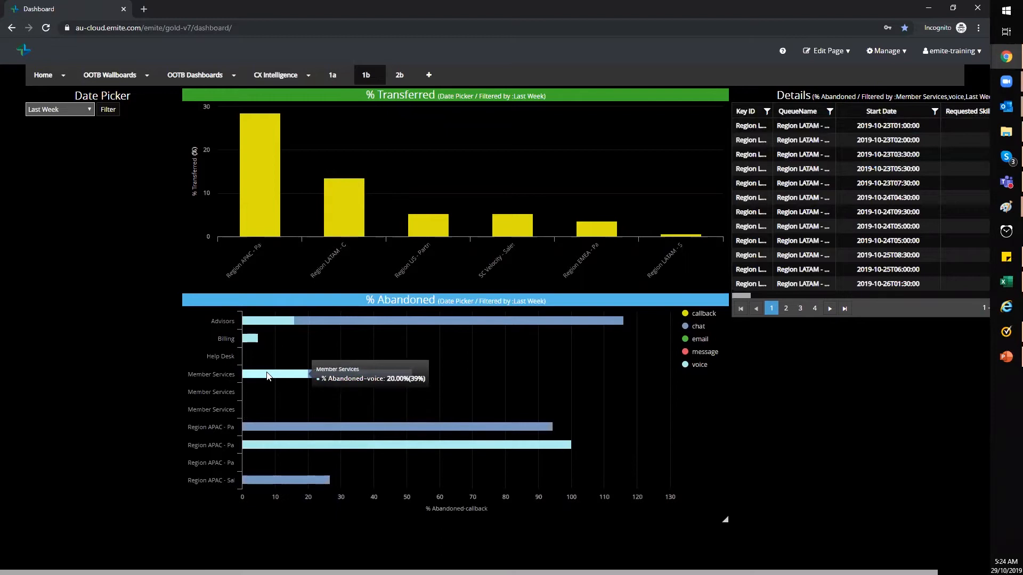
click(373, 427)
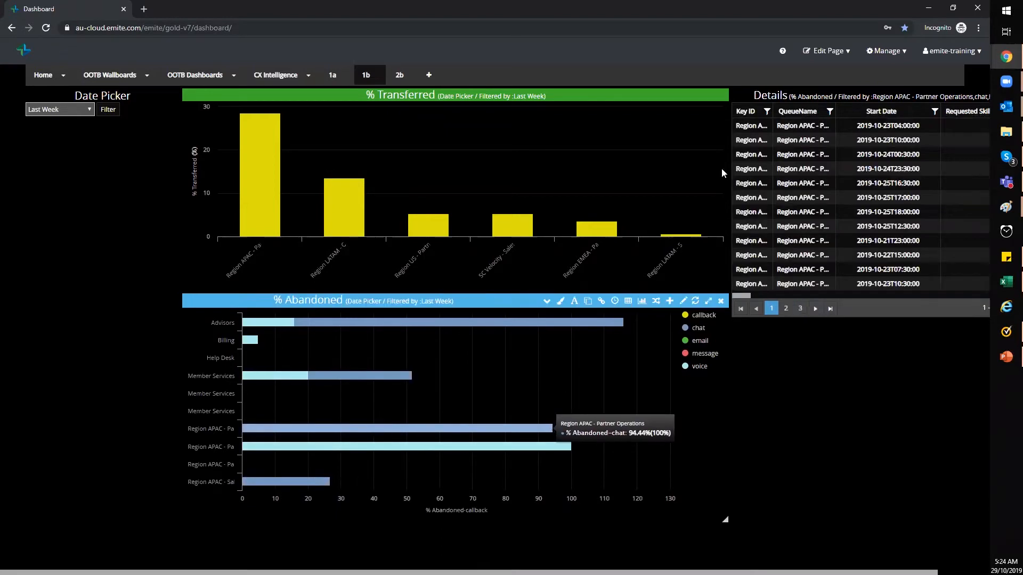
click(794, 155)
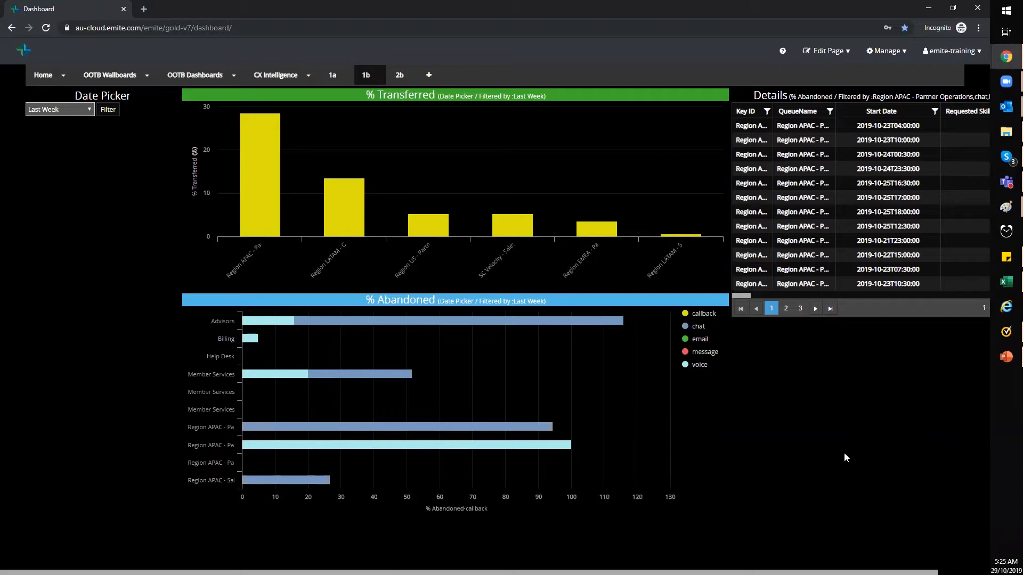
- Add one Status datablock to the page with the title Status1, type Status and Light Blue style, placed below the Date Picker
click(827, 51)
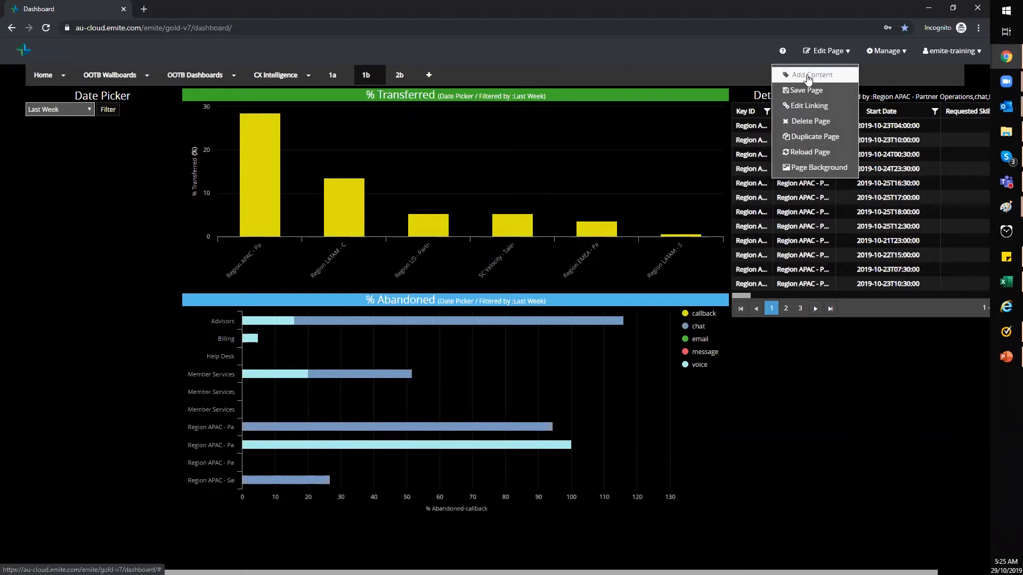
click(808, 77)
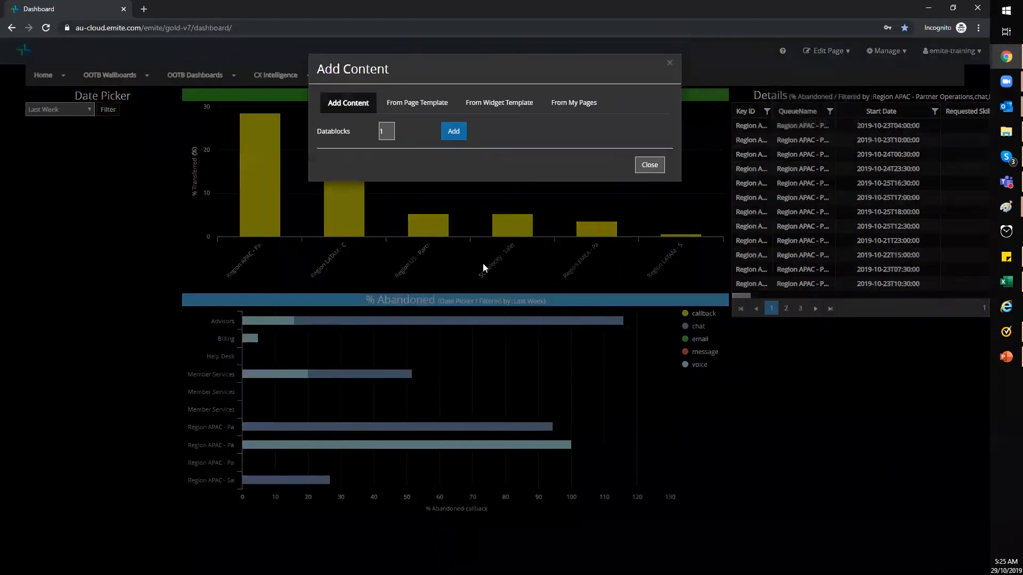
click(454, 133)
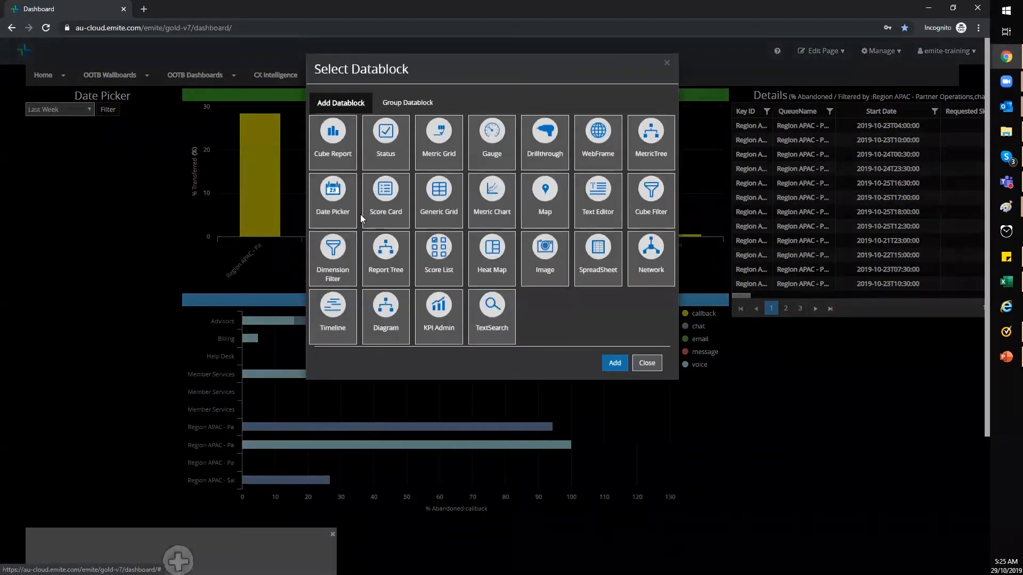
click(394, 148)
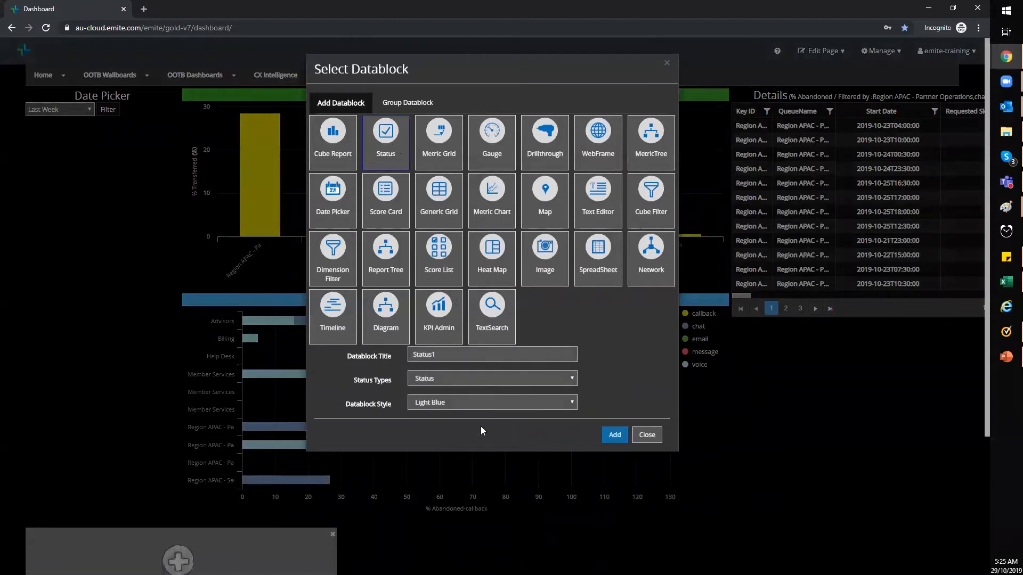
click(606, 436)
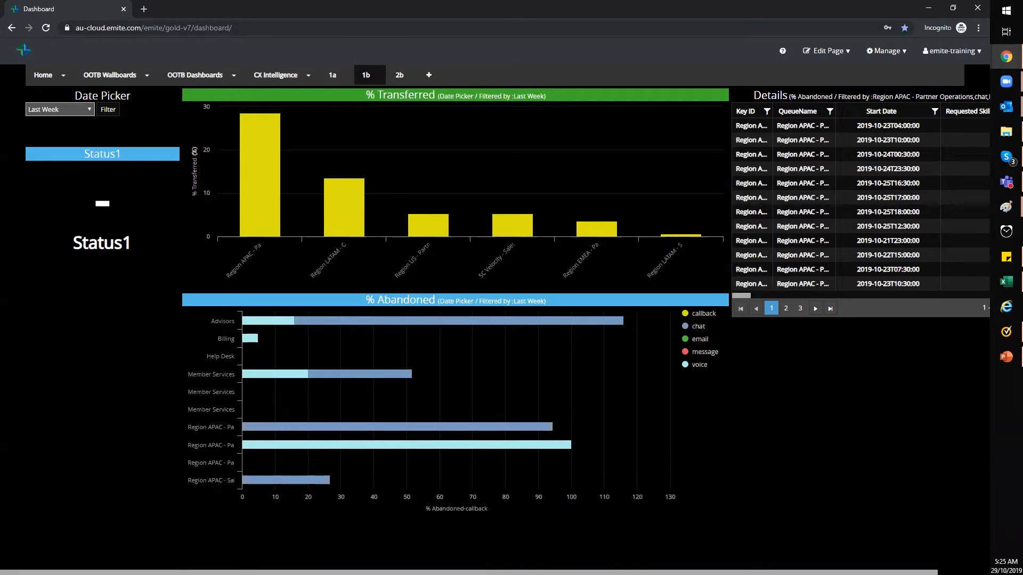
- Assign the Top 1 - Interacting Agents report from the RDJ Training report set as the Status1 datablock's data source
mouse_move(138, 156)
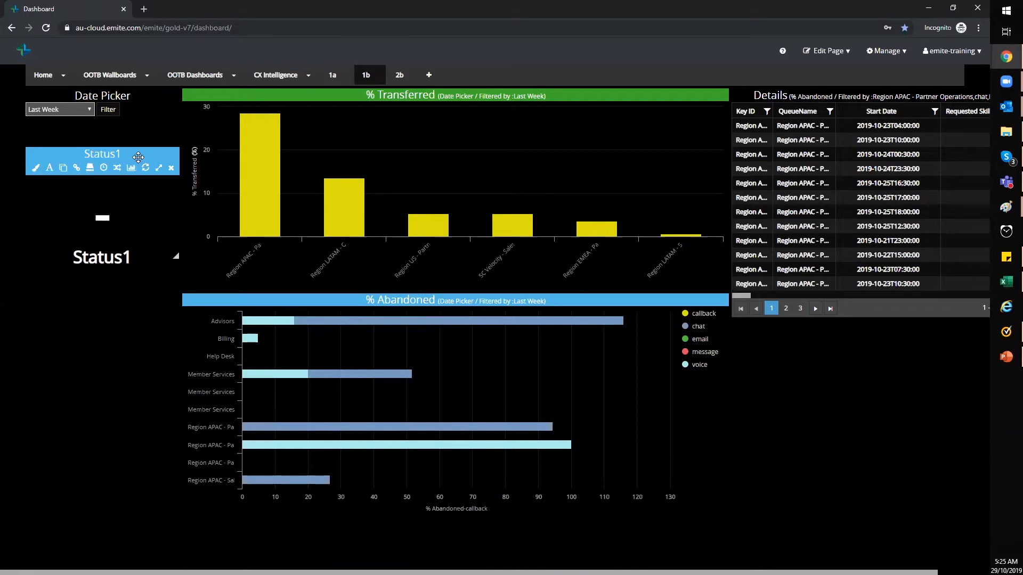
click(90, 168)
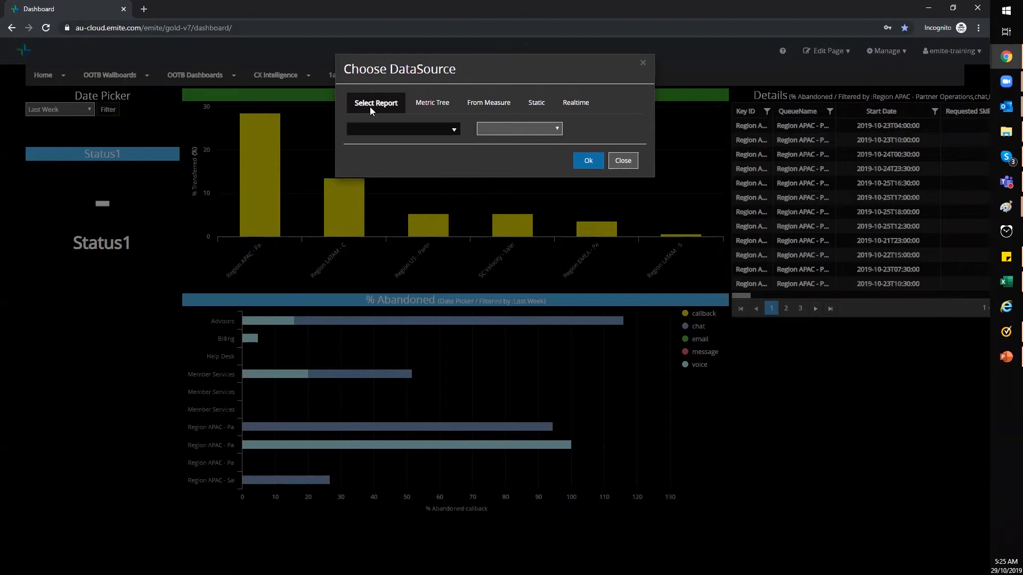
click(452, 132)
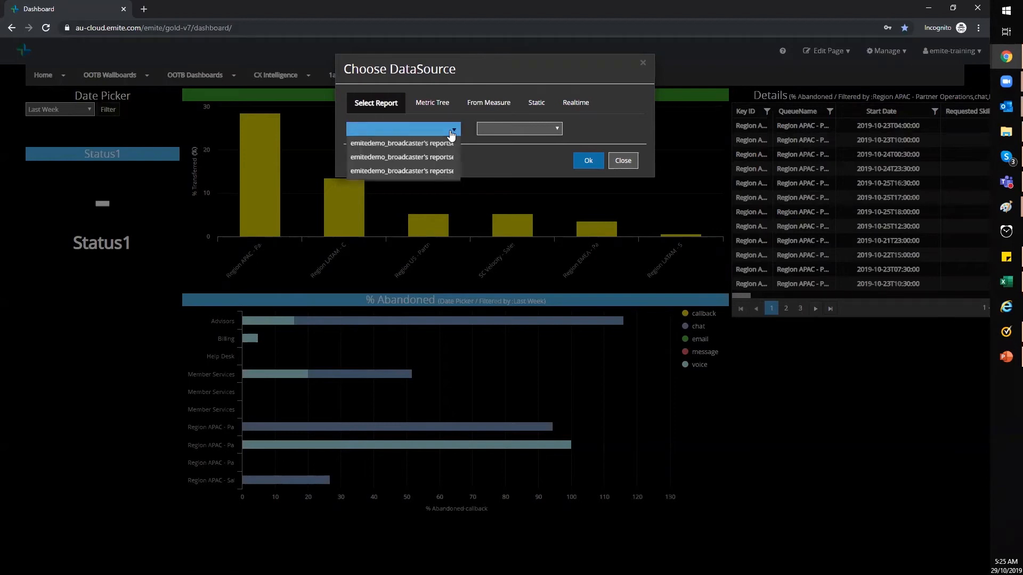
drag(455, 176, 455, 287)
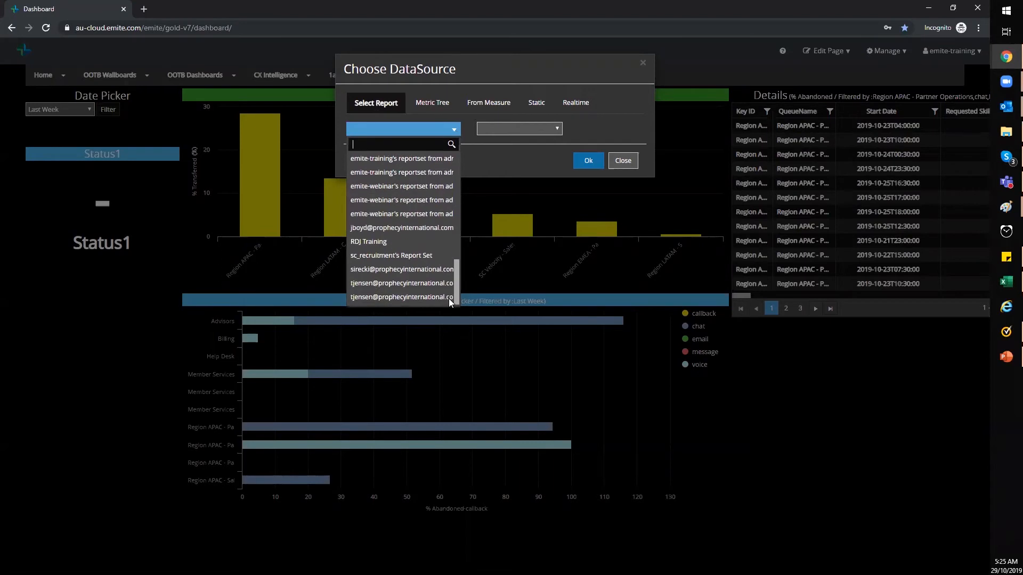
click(375, 244)
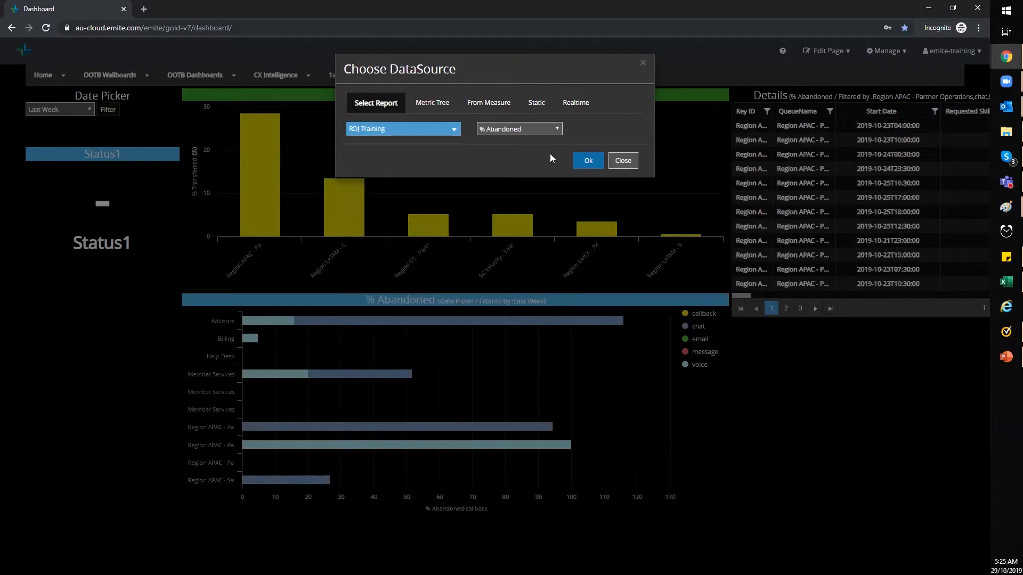
click(558, 128)
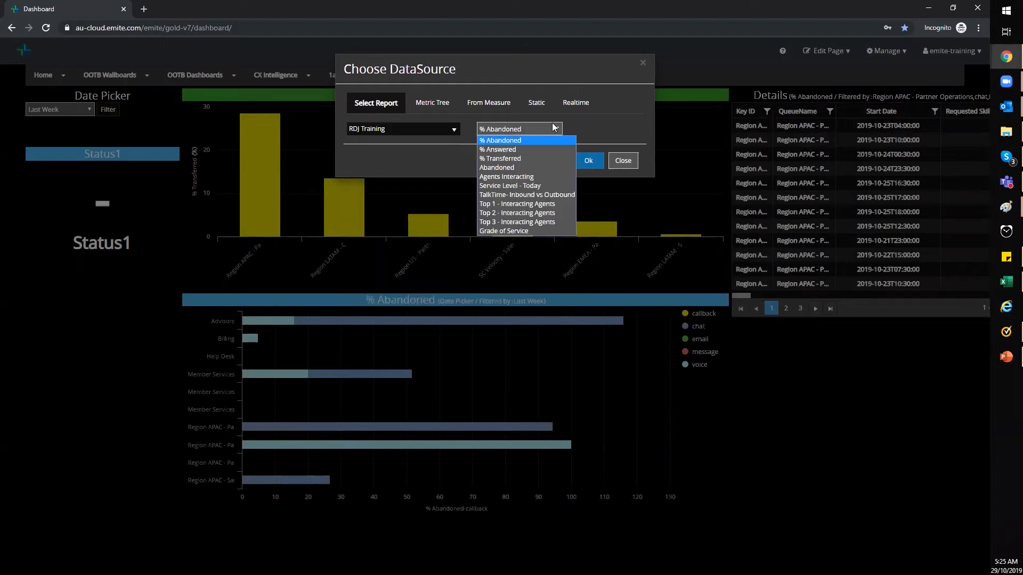
click(505, 204)
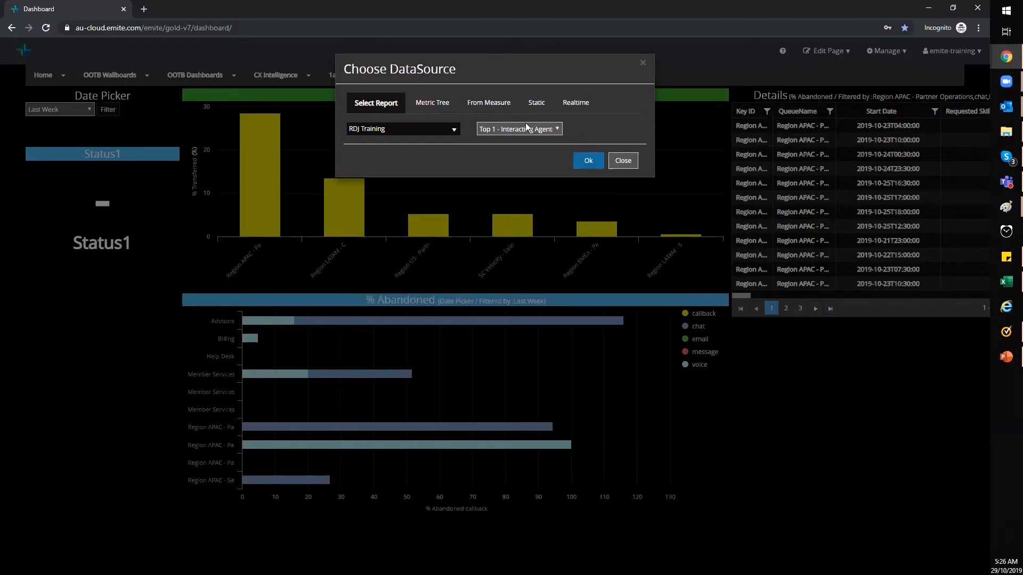
click(587, 162)
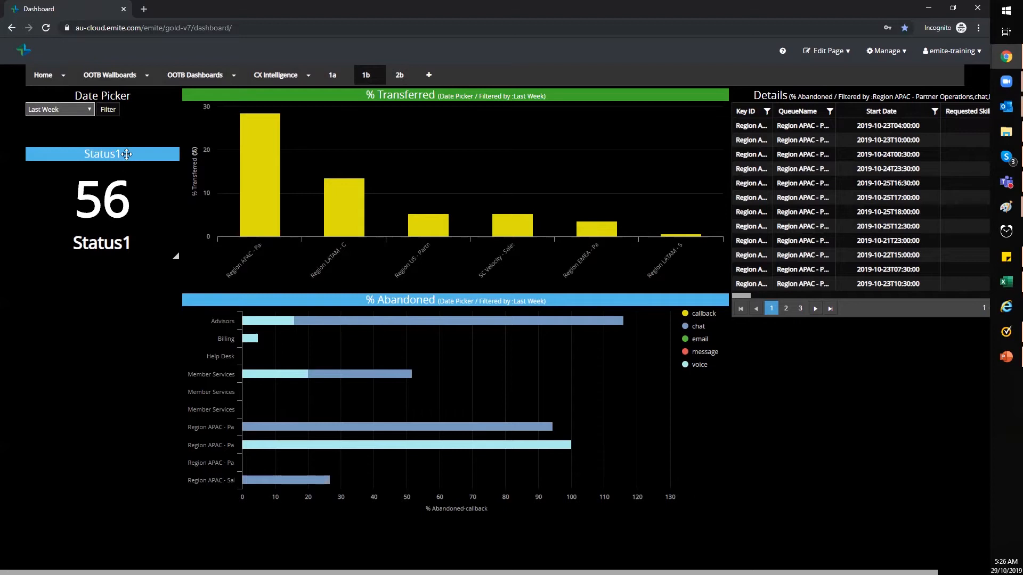
- Change the Status1 datablock's header text to Top 1 - Interacting Agents and enable Use ReportMember for its description
mouse_move(127, 153)
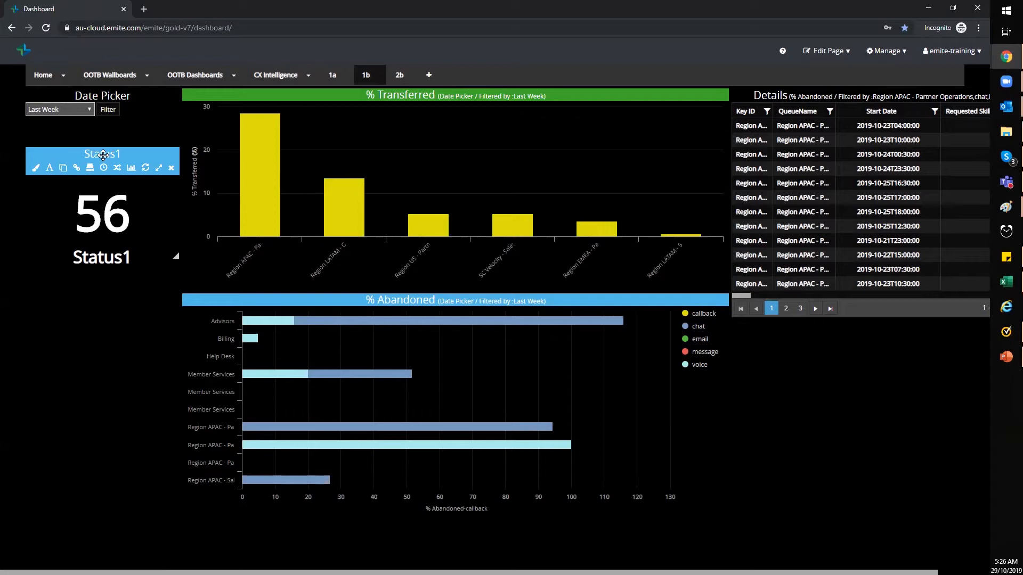
click(49, 170)
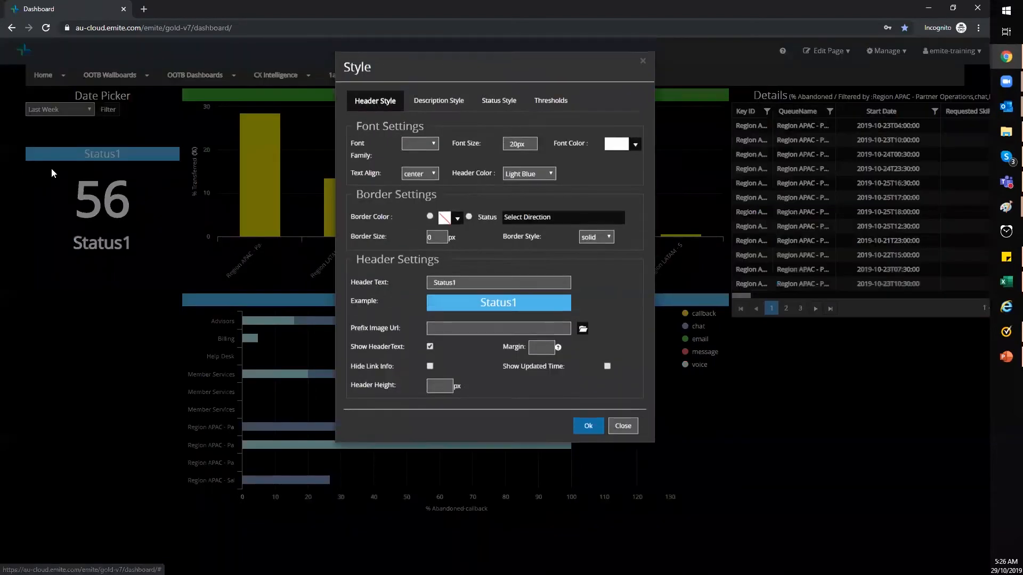
drag(492, 283, 420, 272)
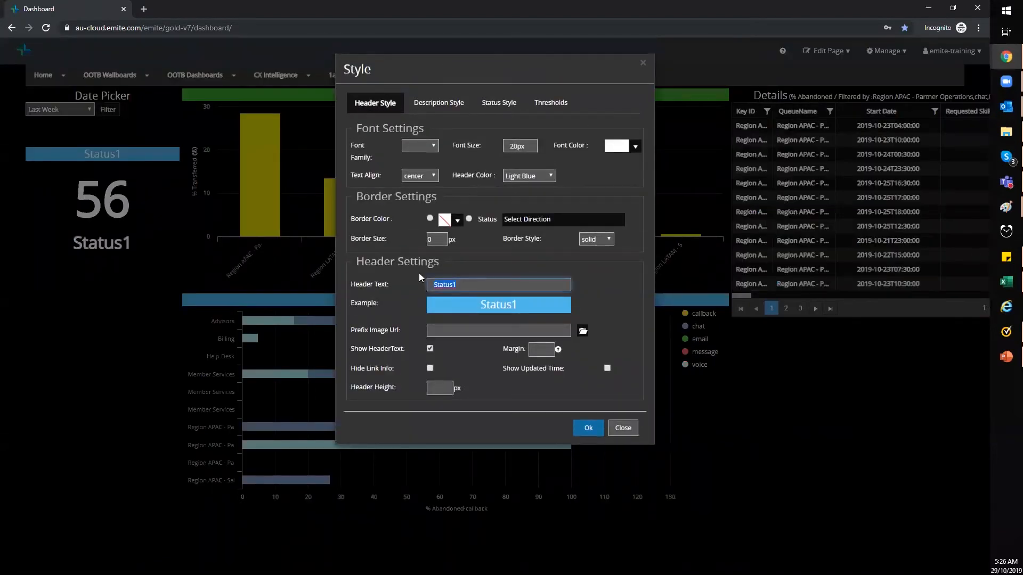
text(Top 1 - Interacting Agents)
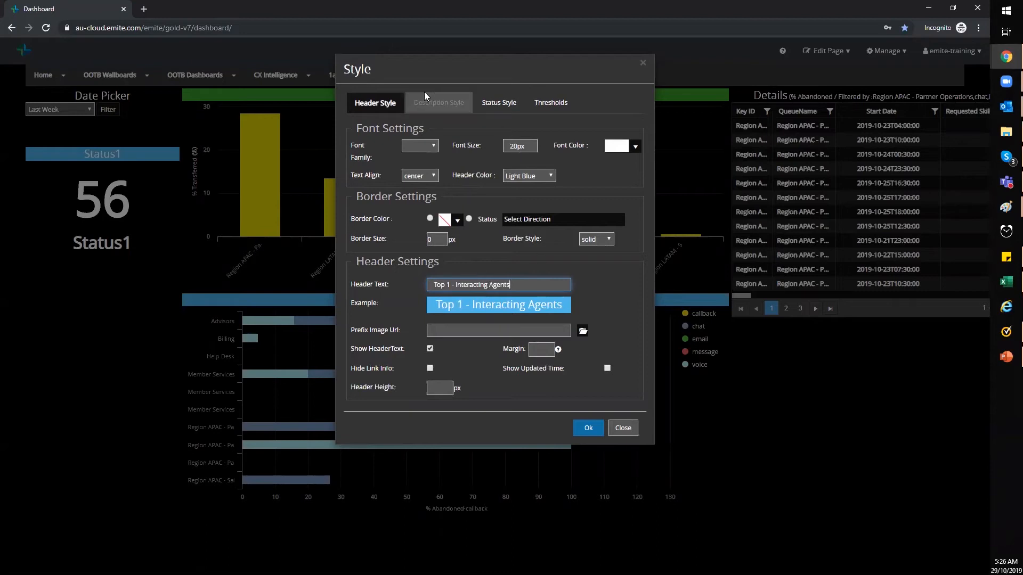
click(431, 107)
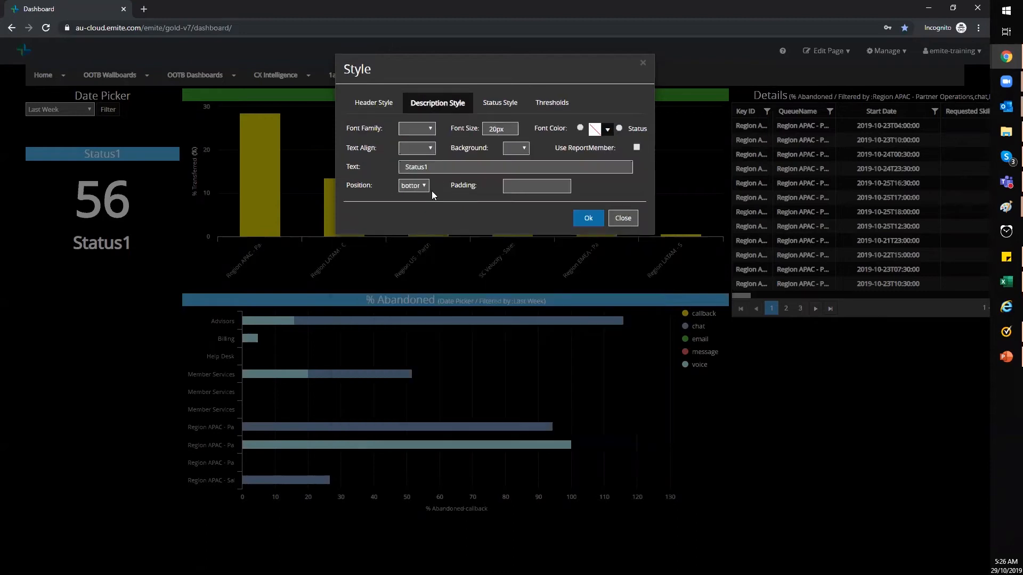
click(438, 167)
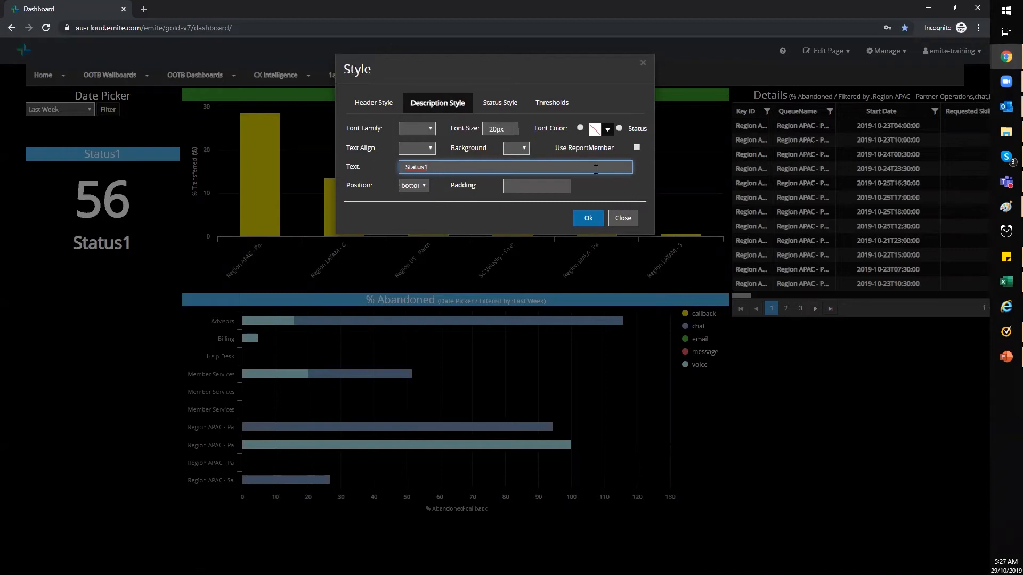
click(636, 147)
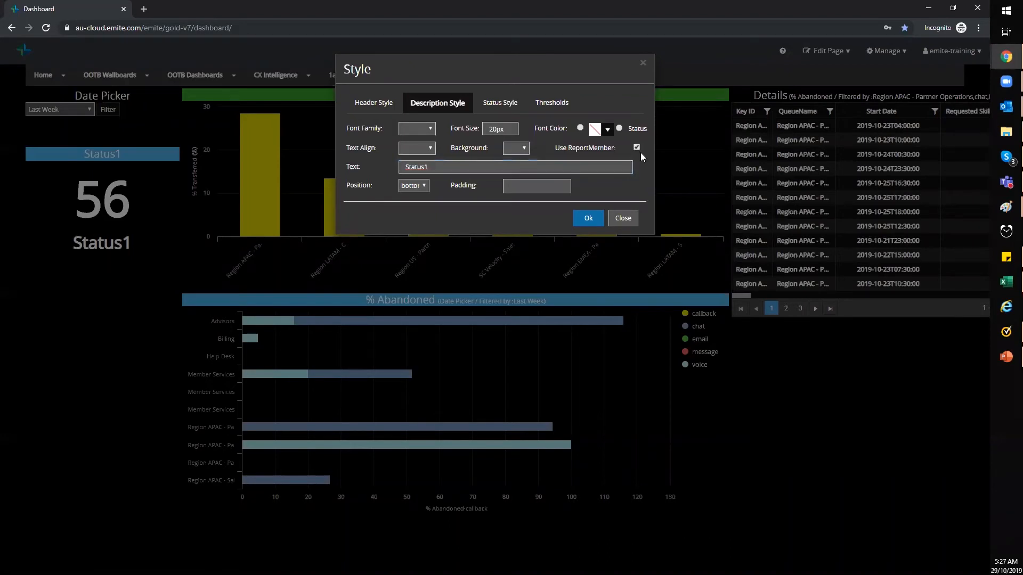
click(588, 219)
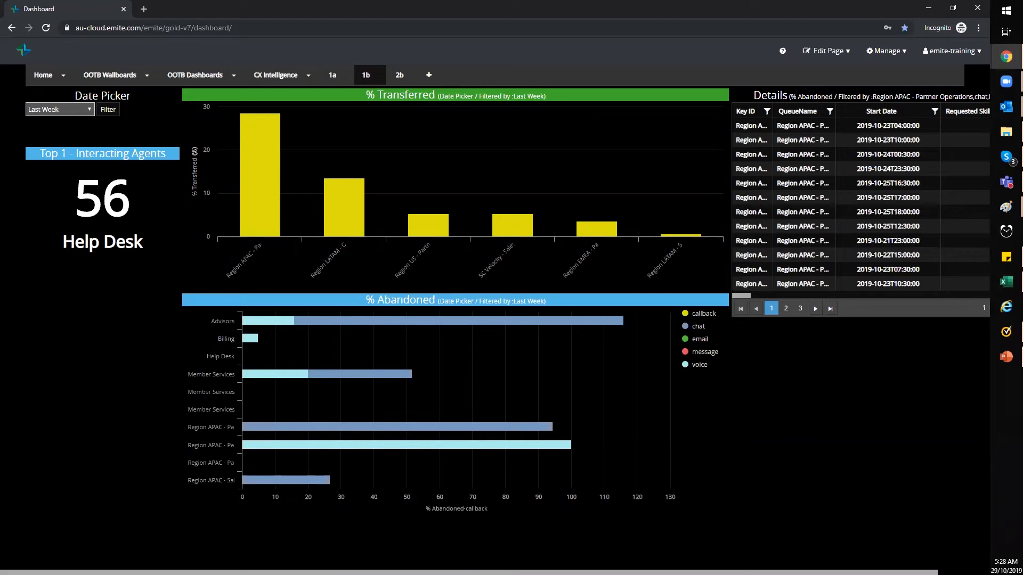
- Switch to the PowerPoint window
key(alt+Tab)
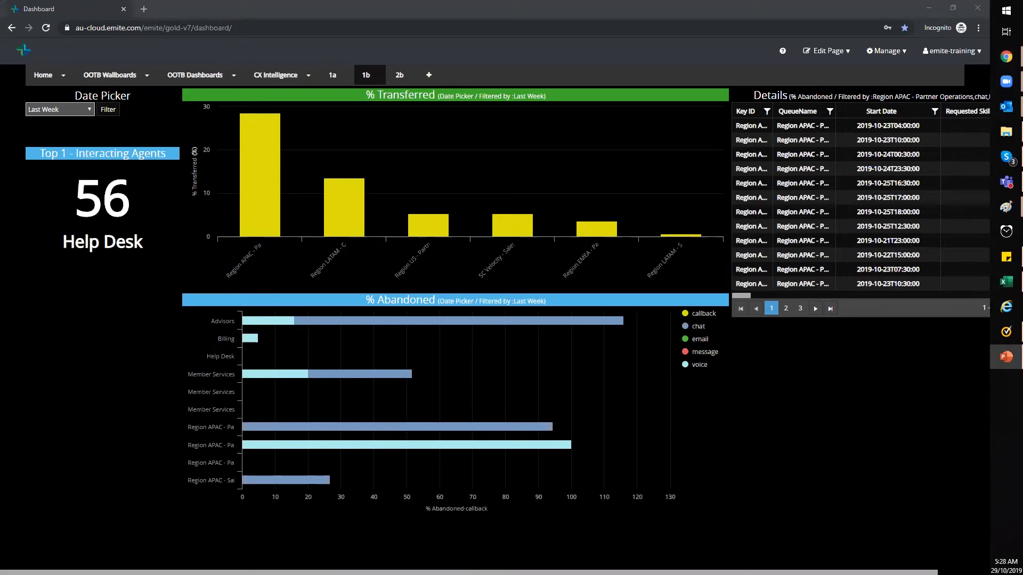